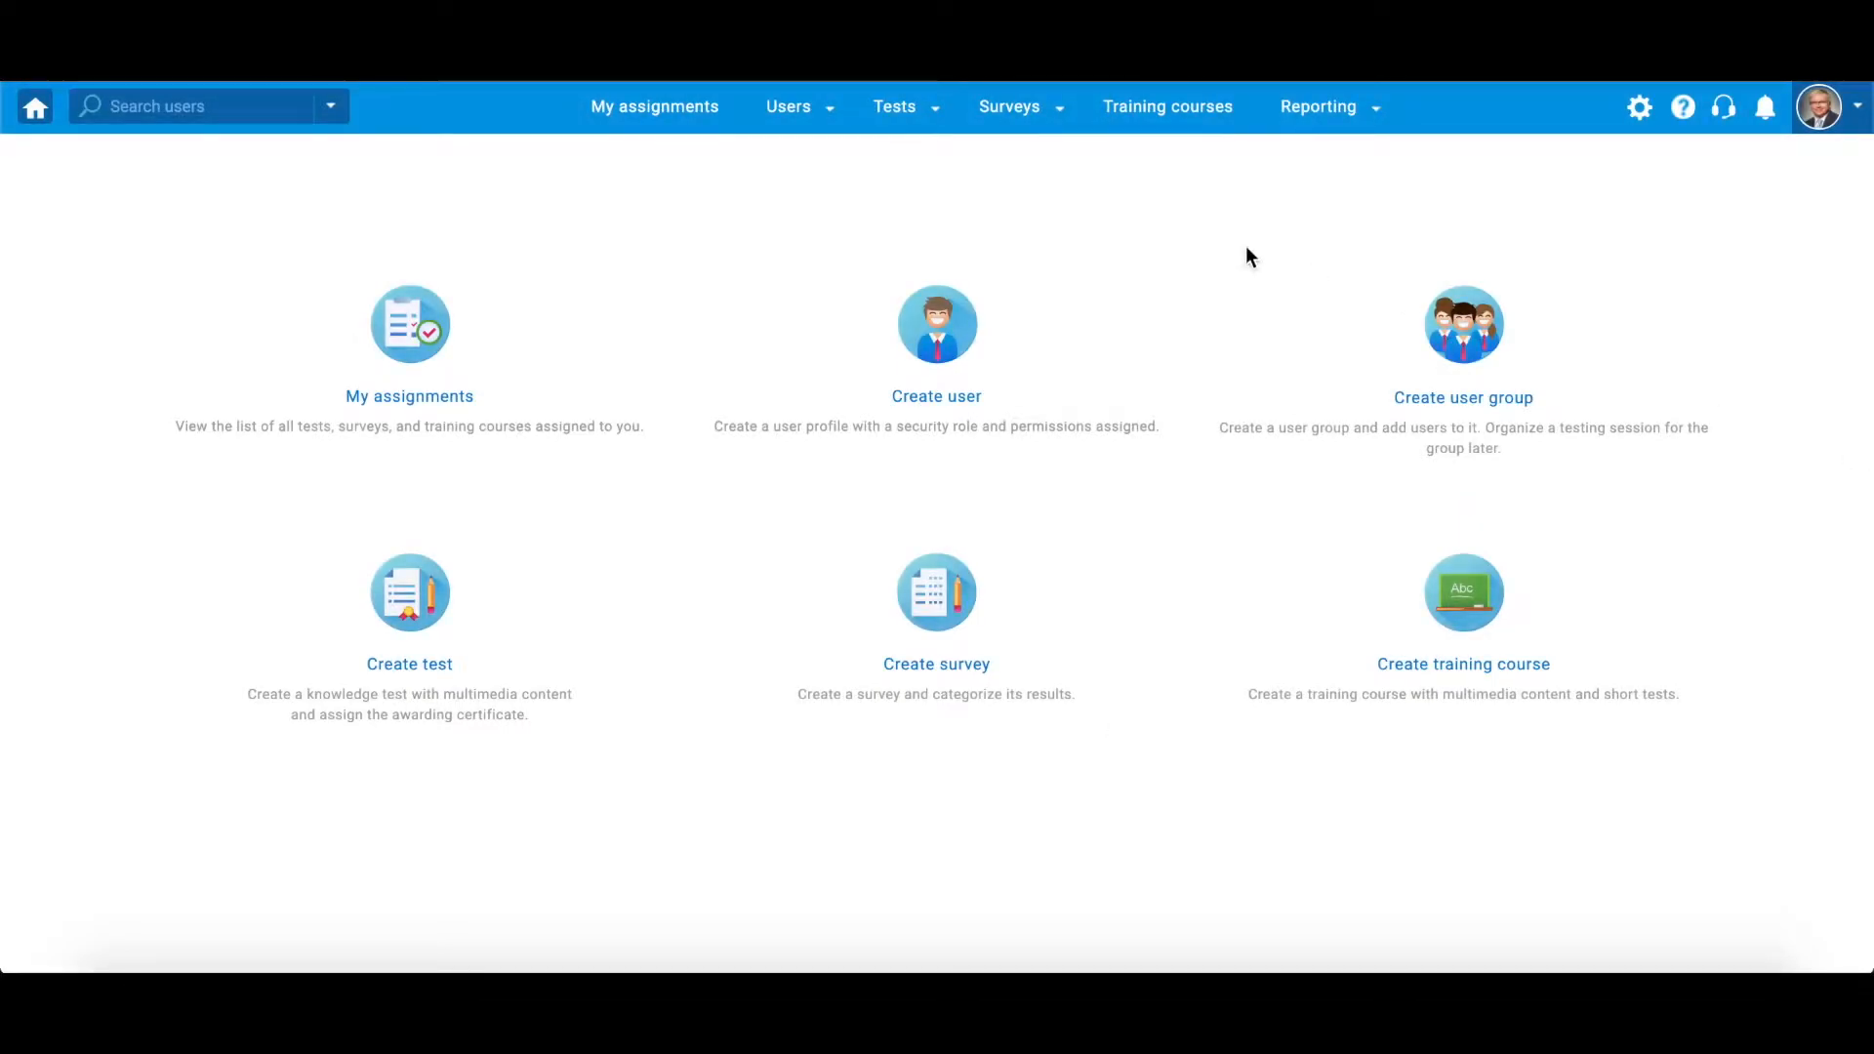
Open the General Knowledge question pool and view the list of question types that can be added
left_click(899, 109)
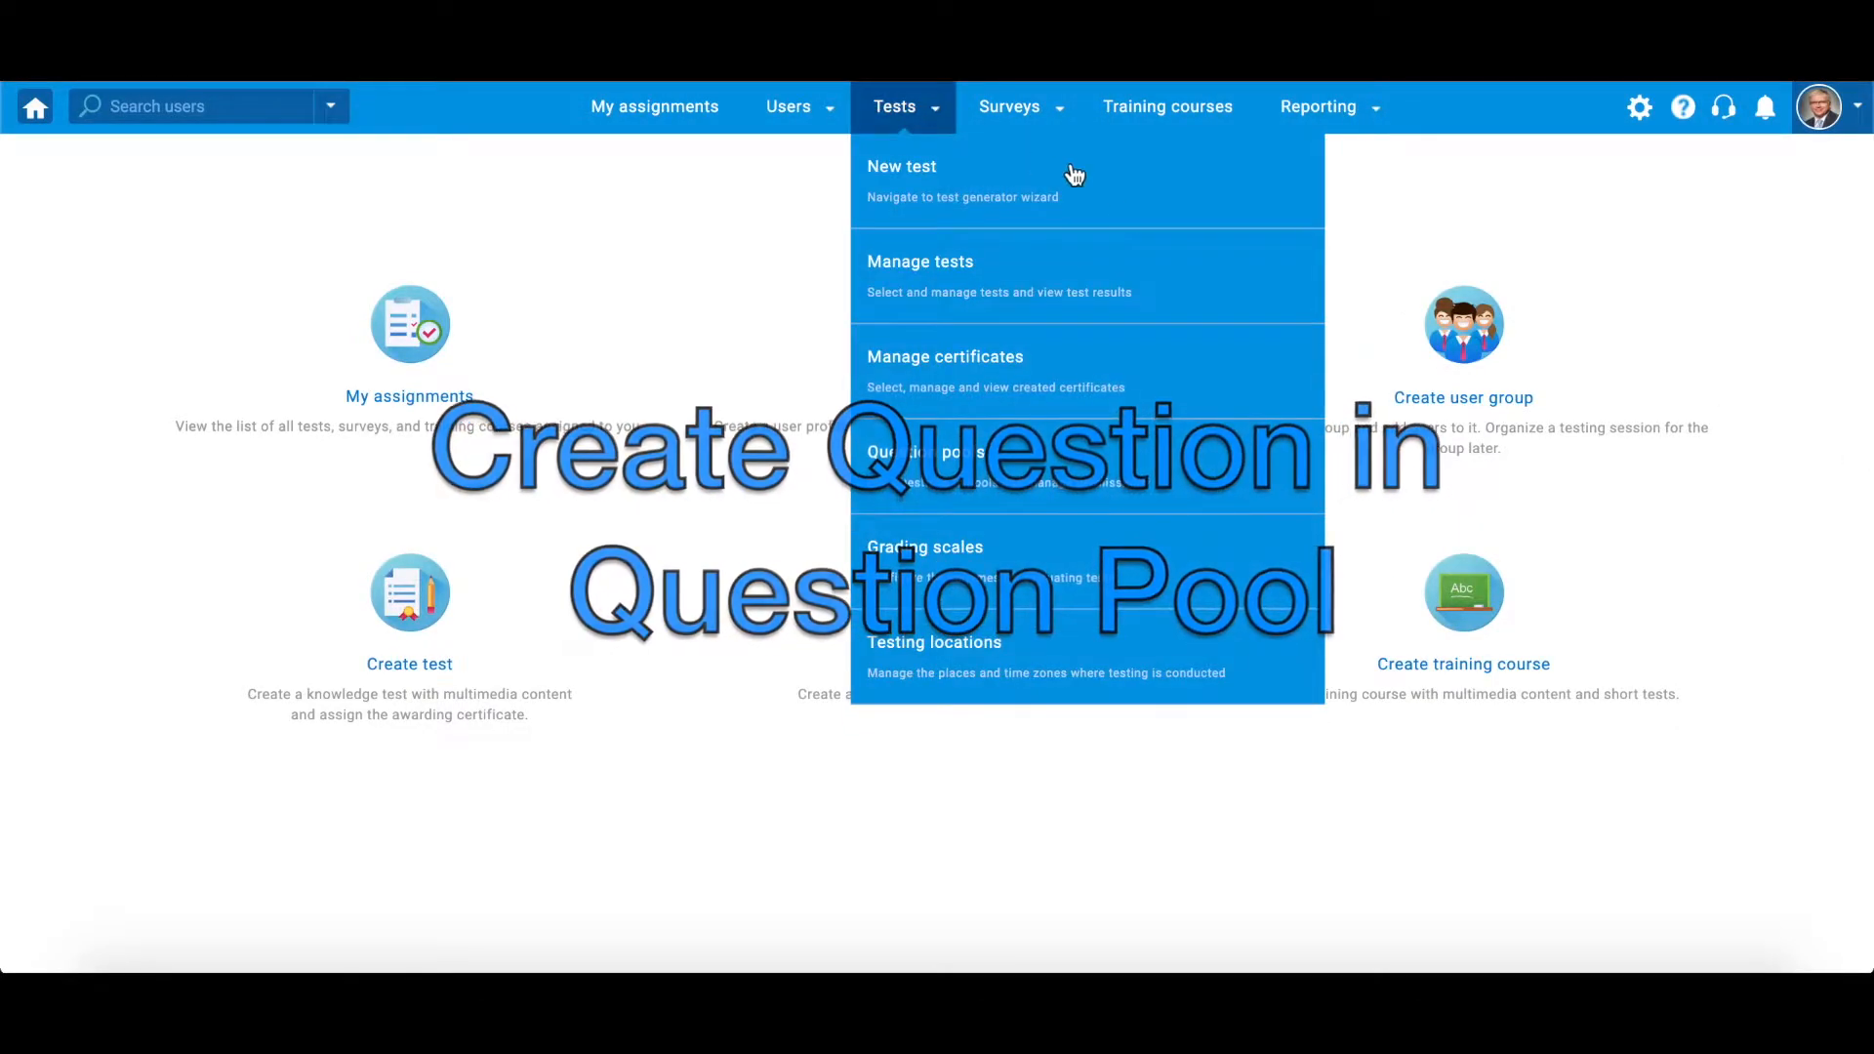
left_click(1210, 492)
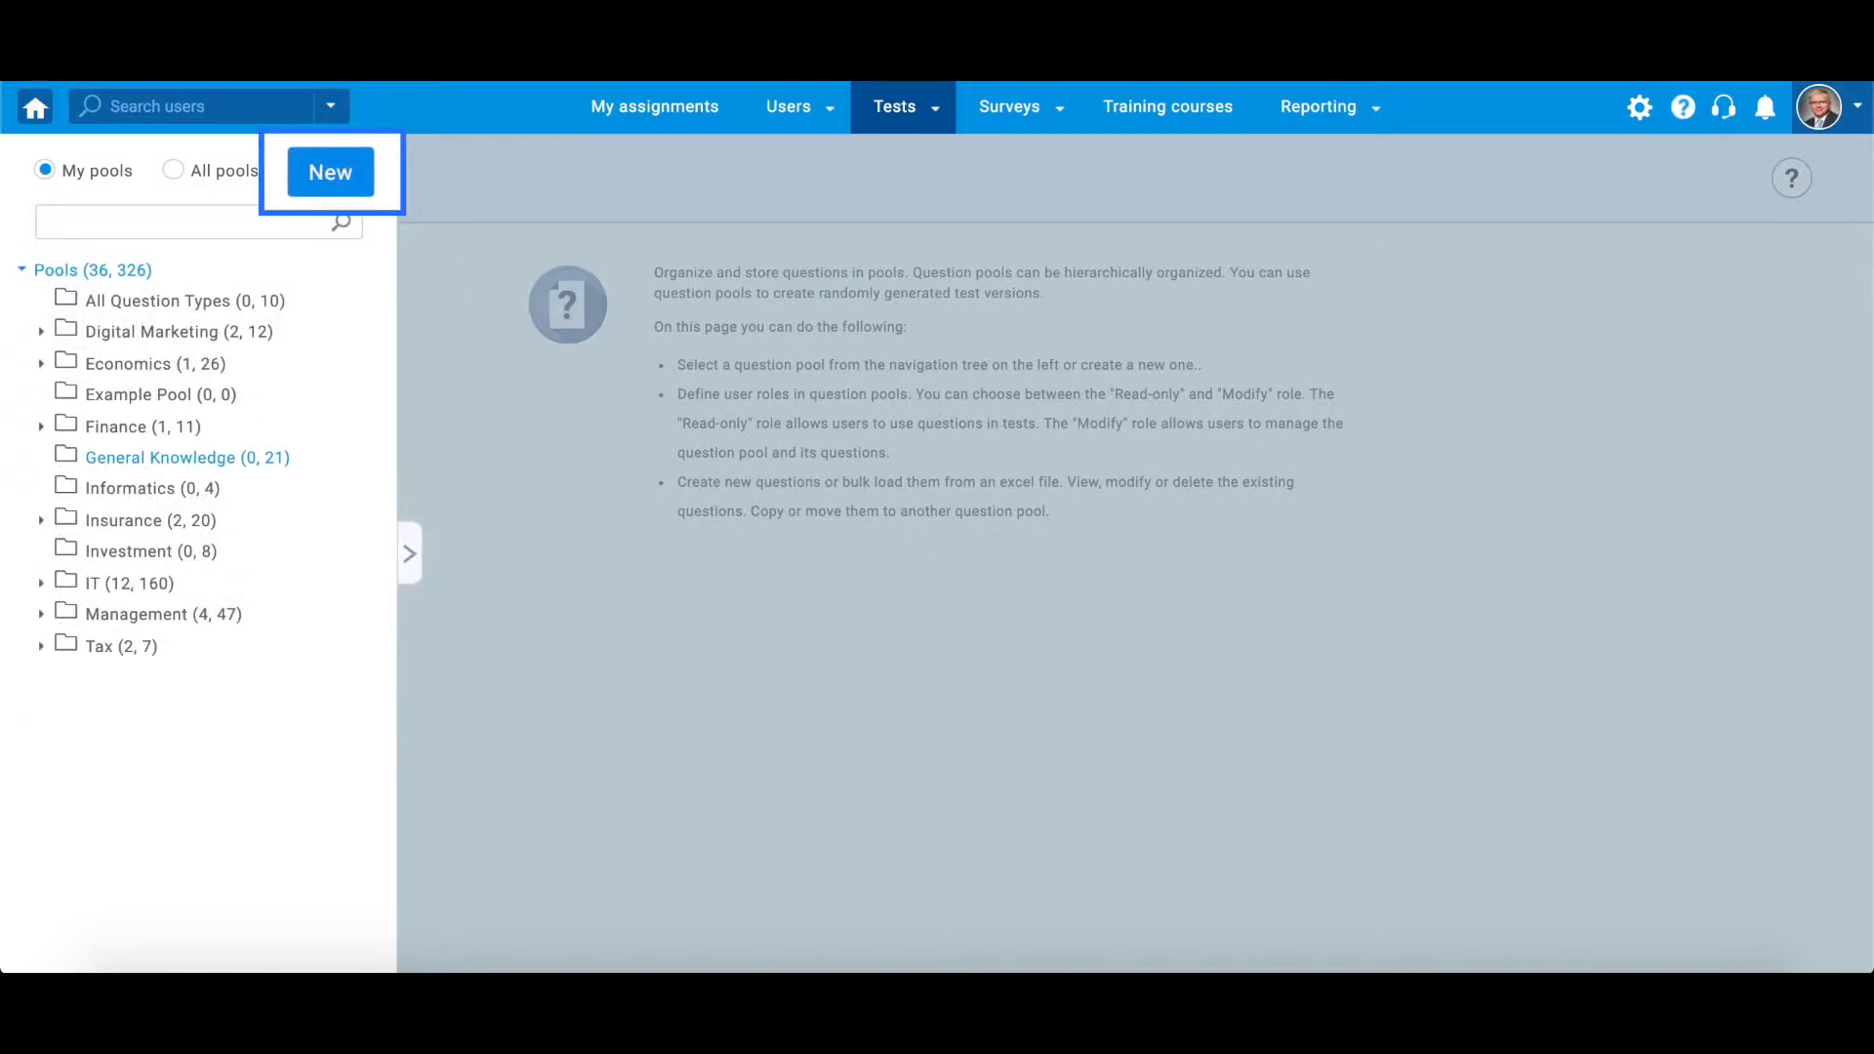
left_click(180, 457)
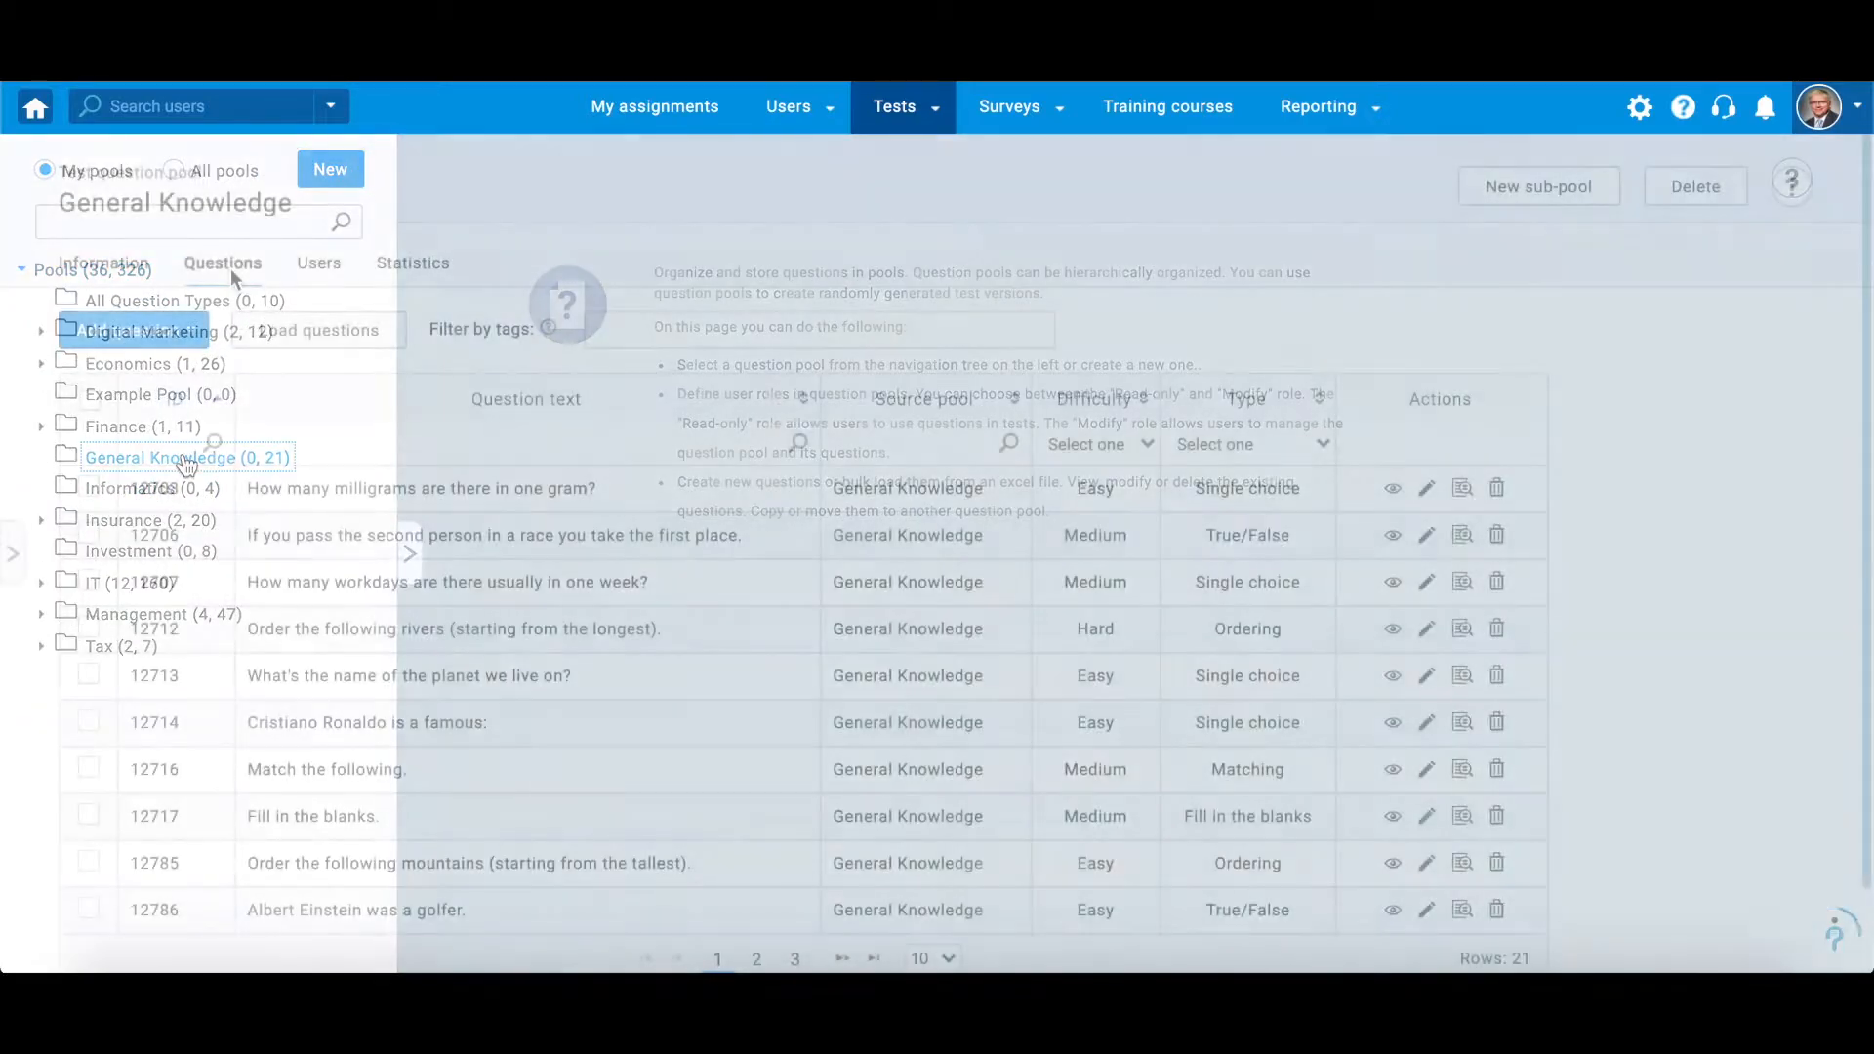
left_click(189, 337)
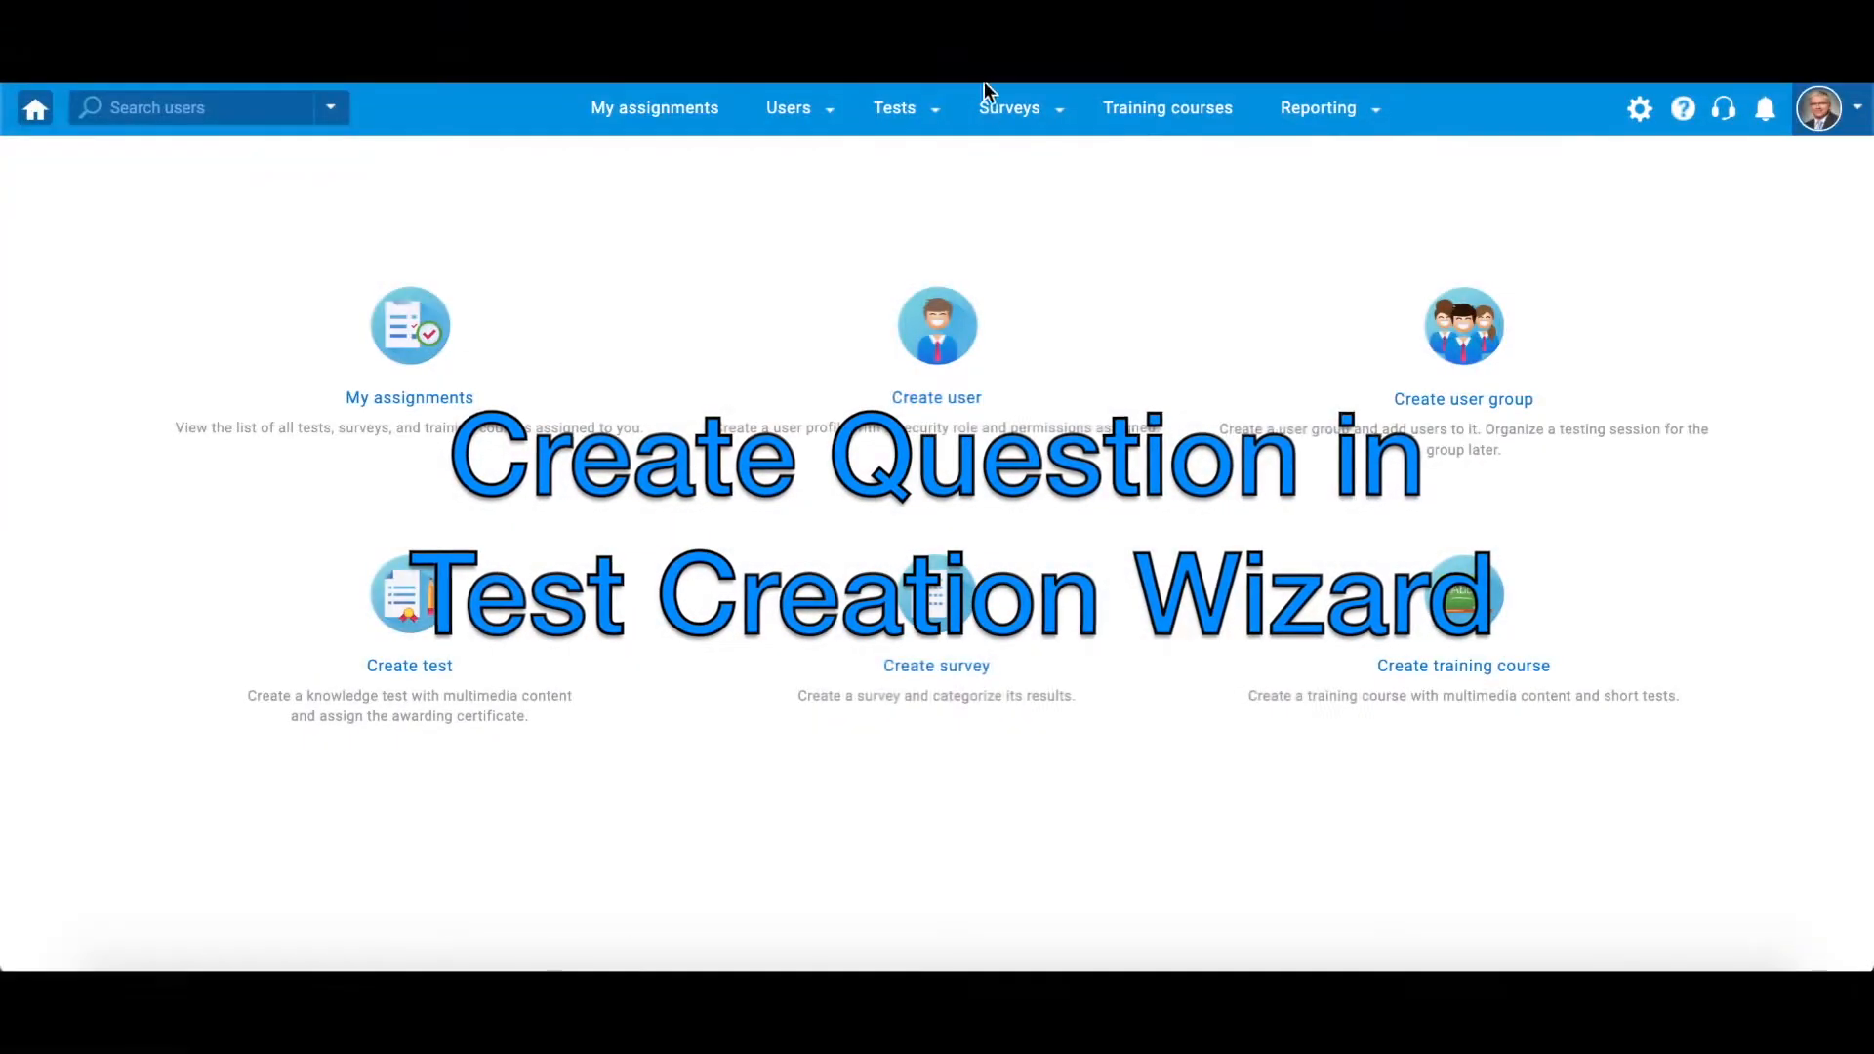
Start a new test named "General Knowledge Test" and continue to its settings
left_click(903, 108)
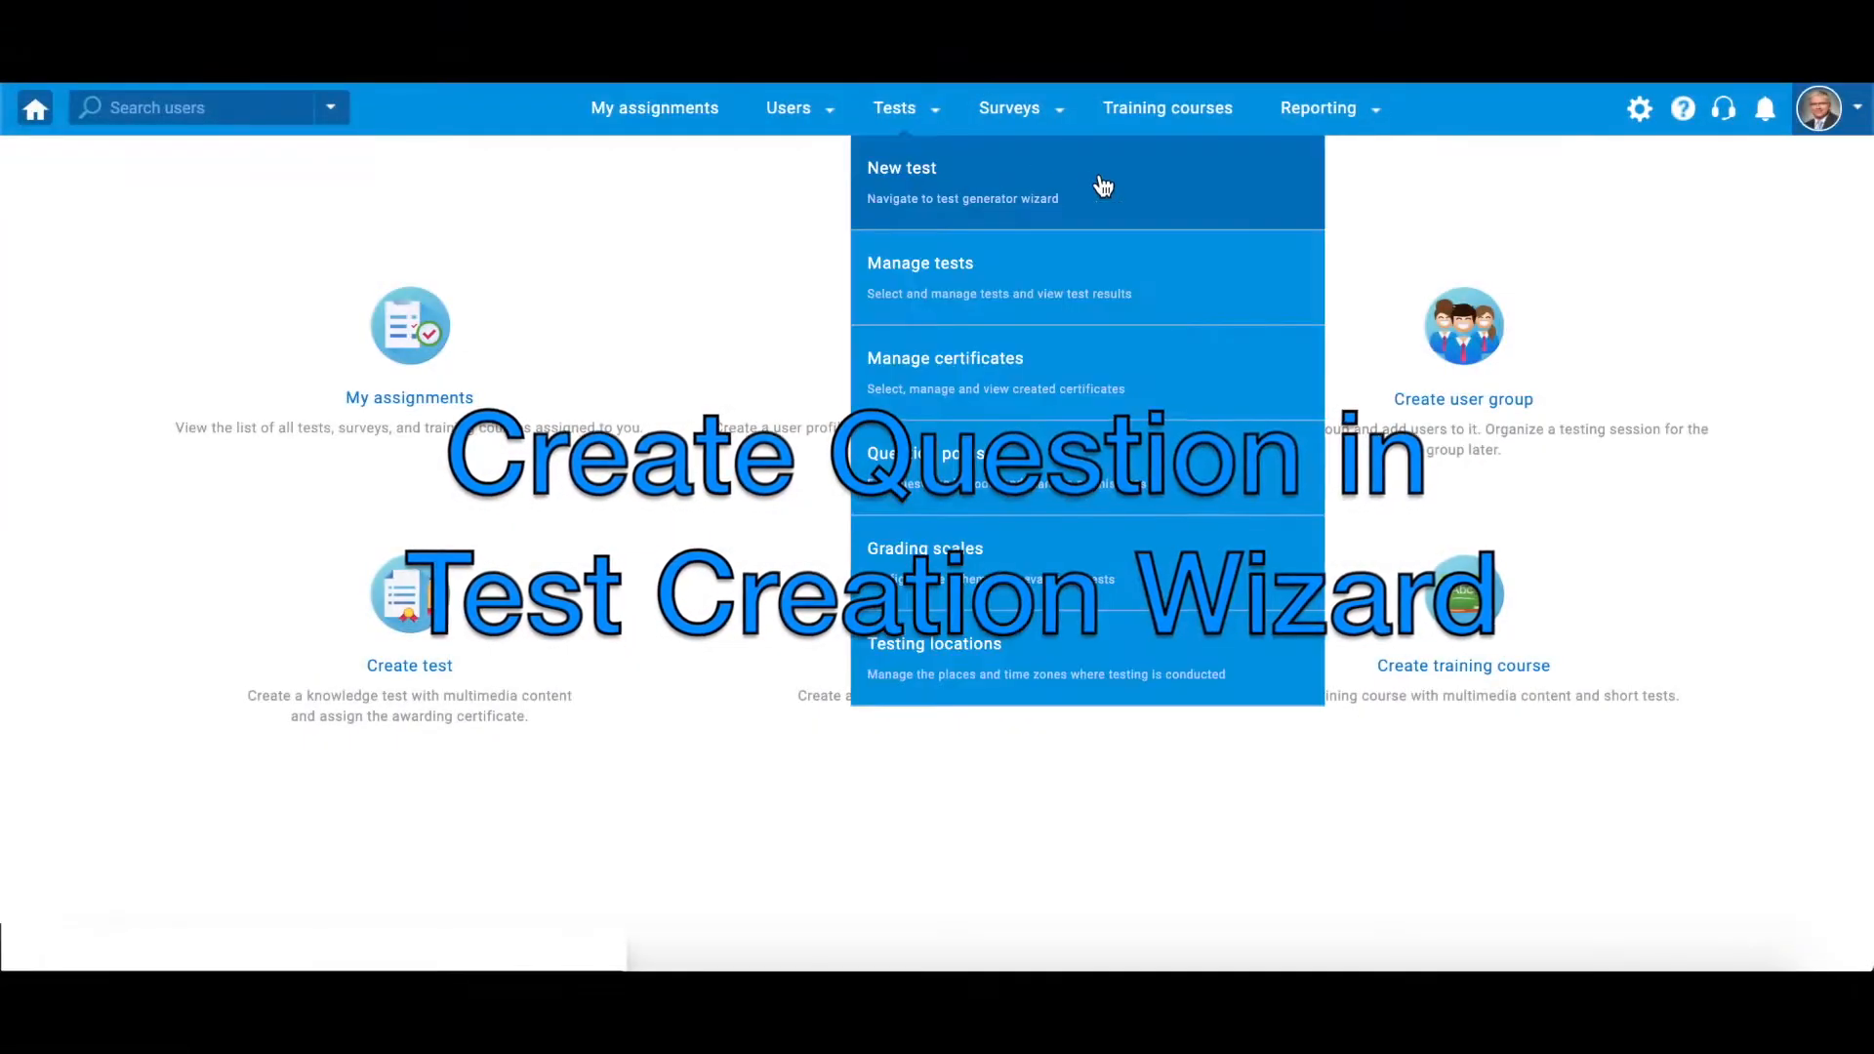
left_click(1101, 181)
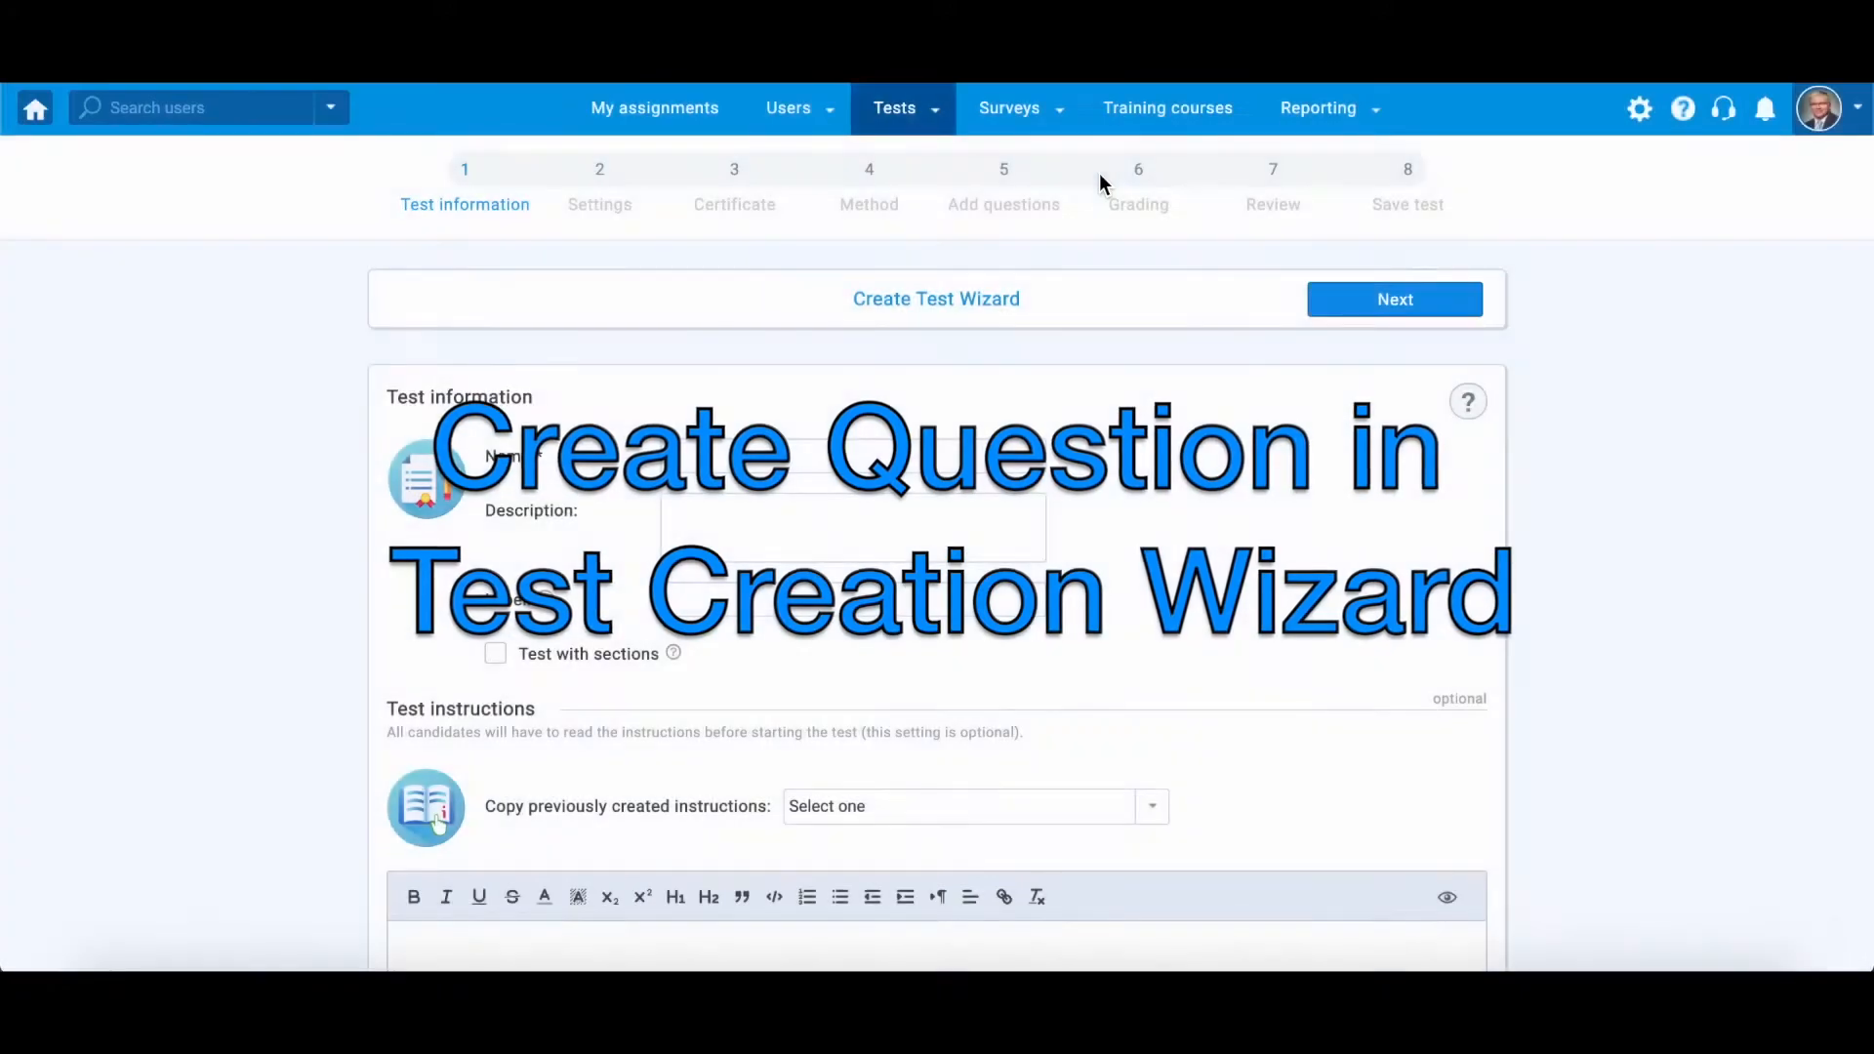
type("General Knowledge Test")
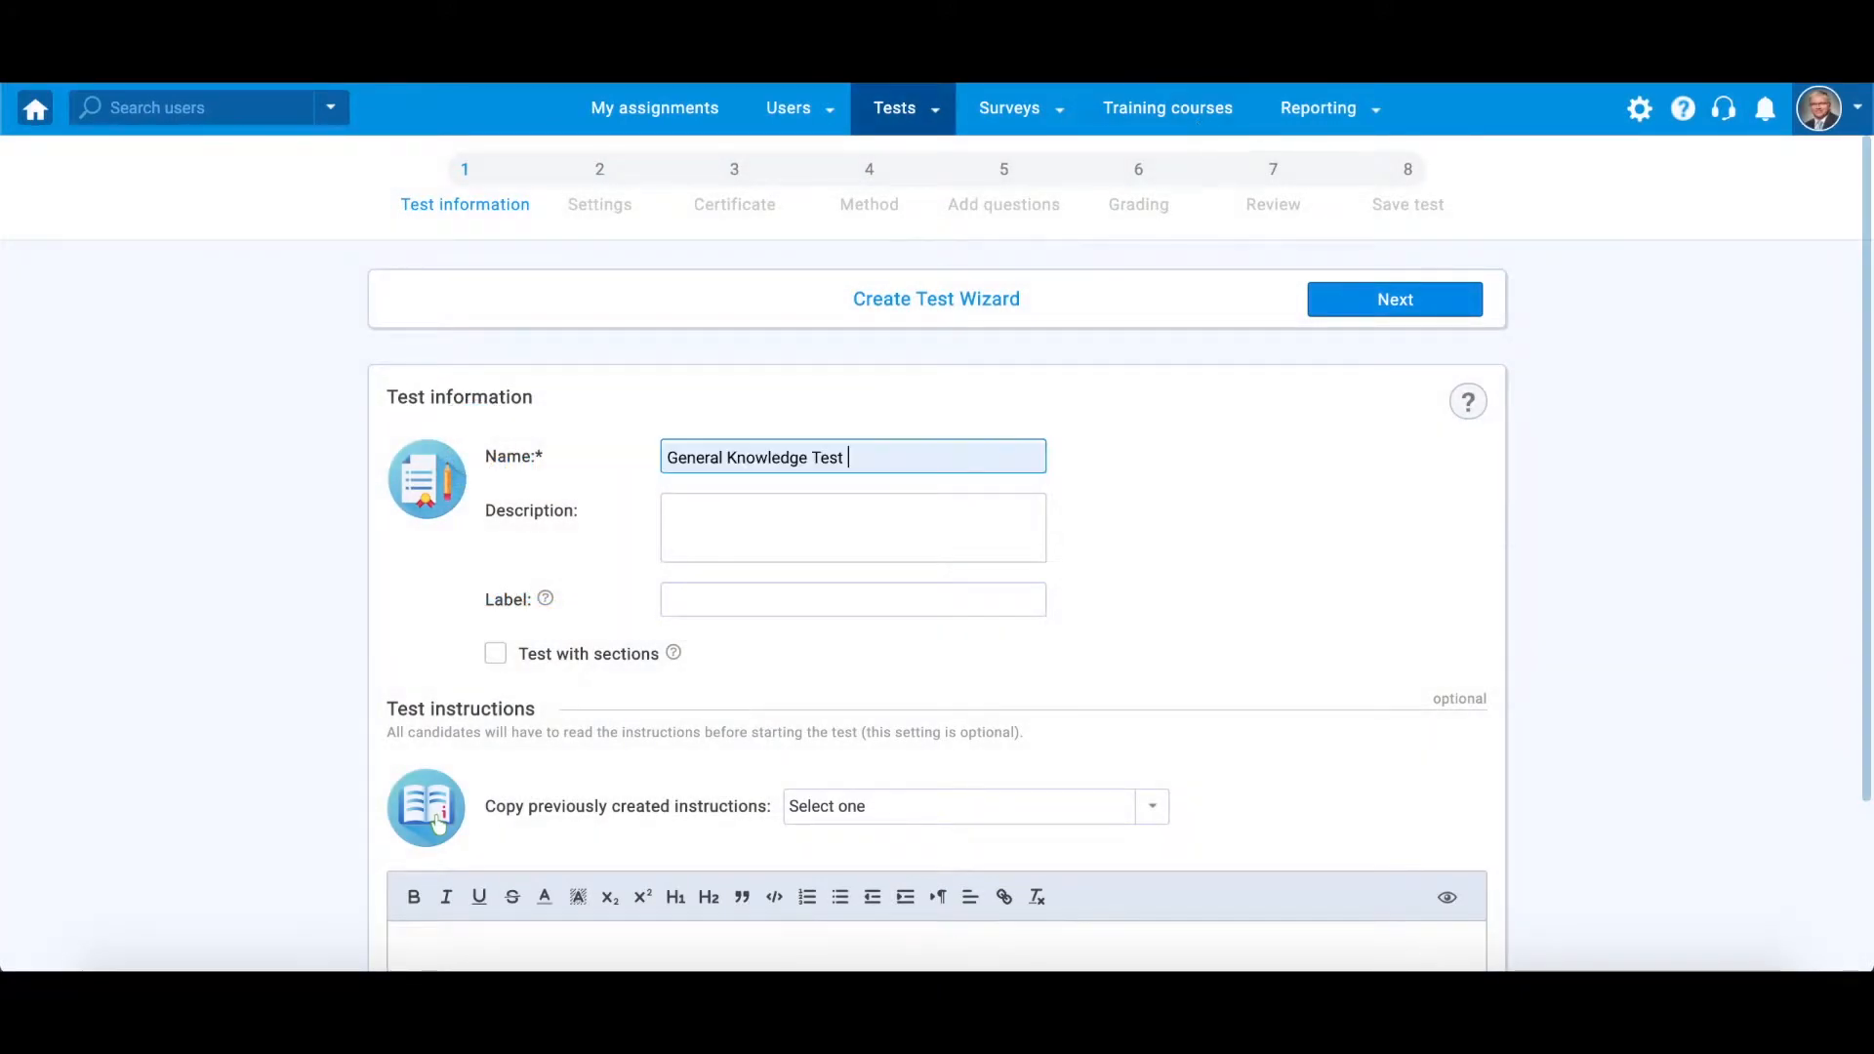
left_click(1338, 306)
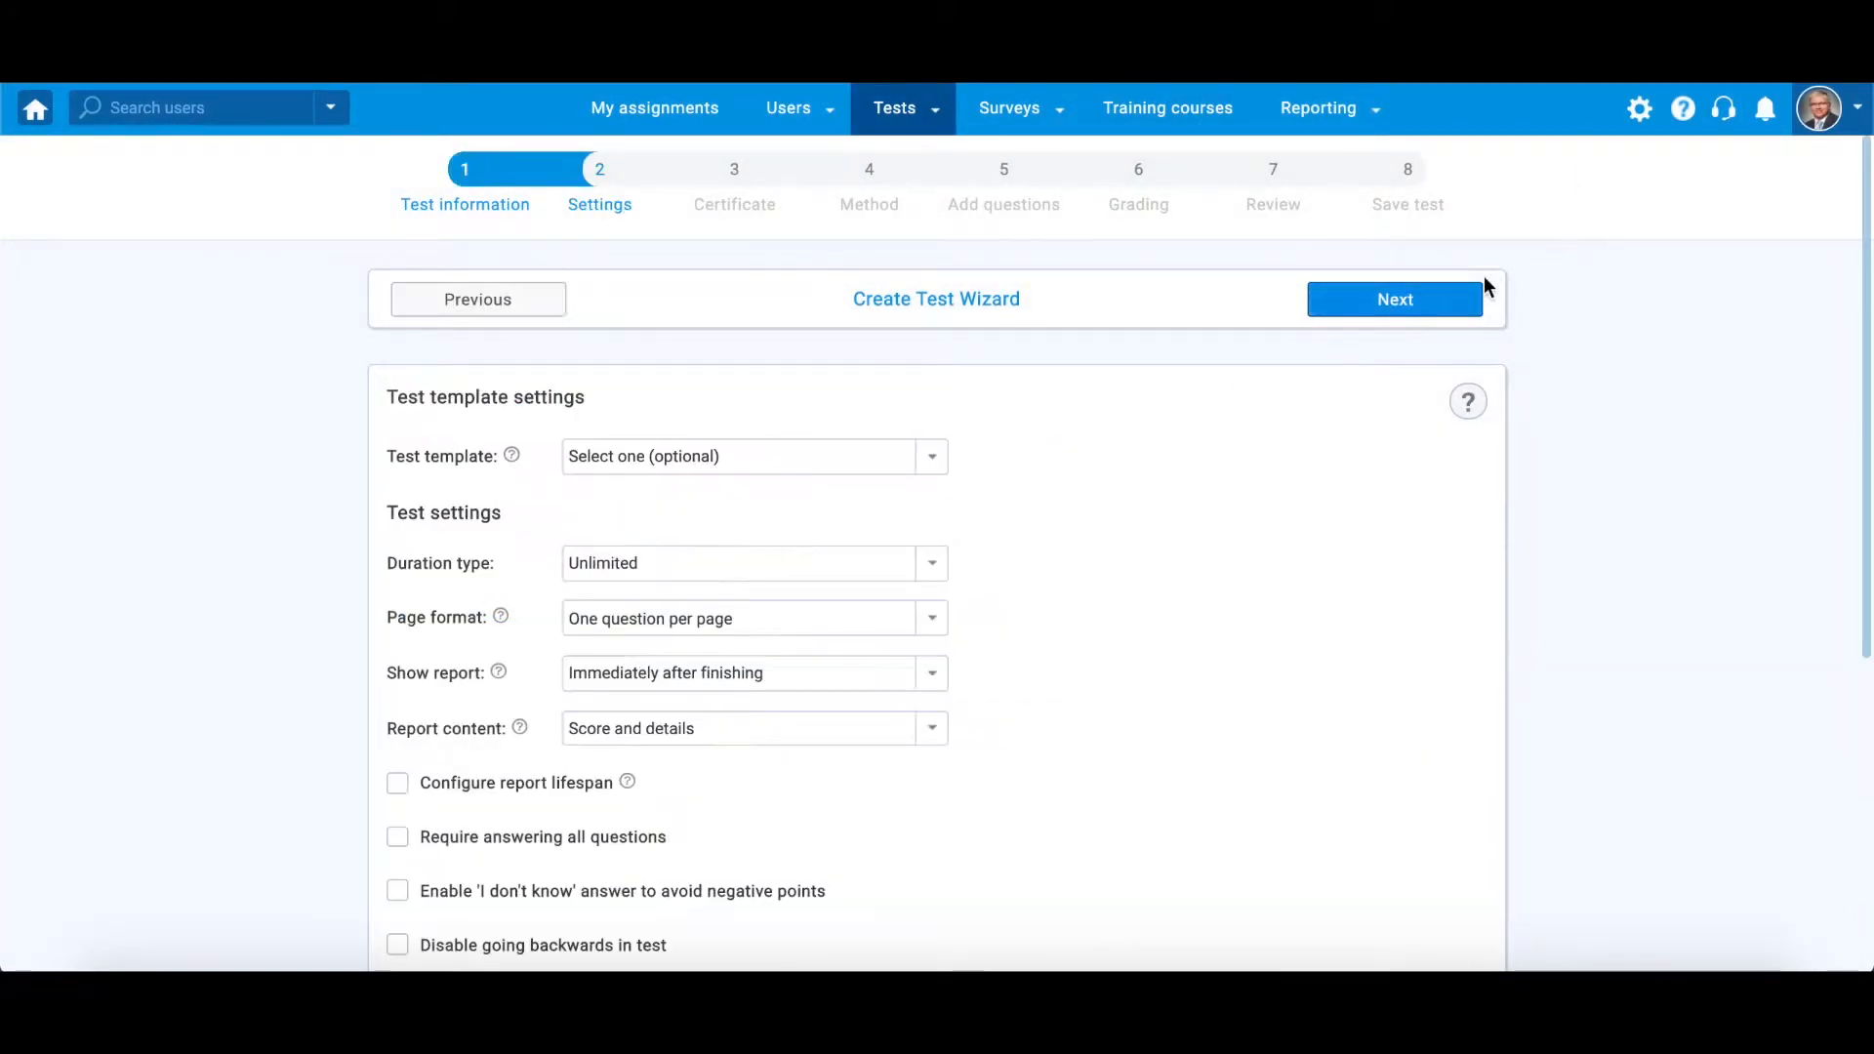
Keep the default test settings, skip the certificate, and choose to add questions manually
left_click(1425, 298)
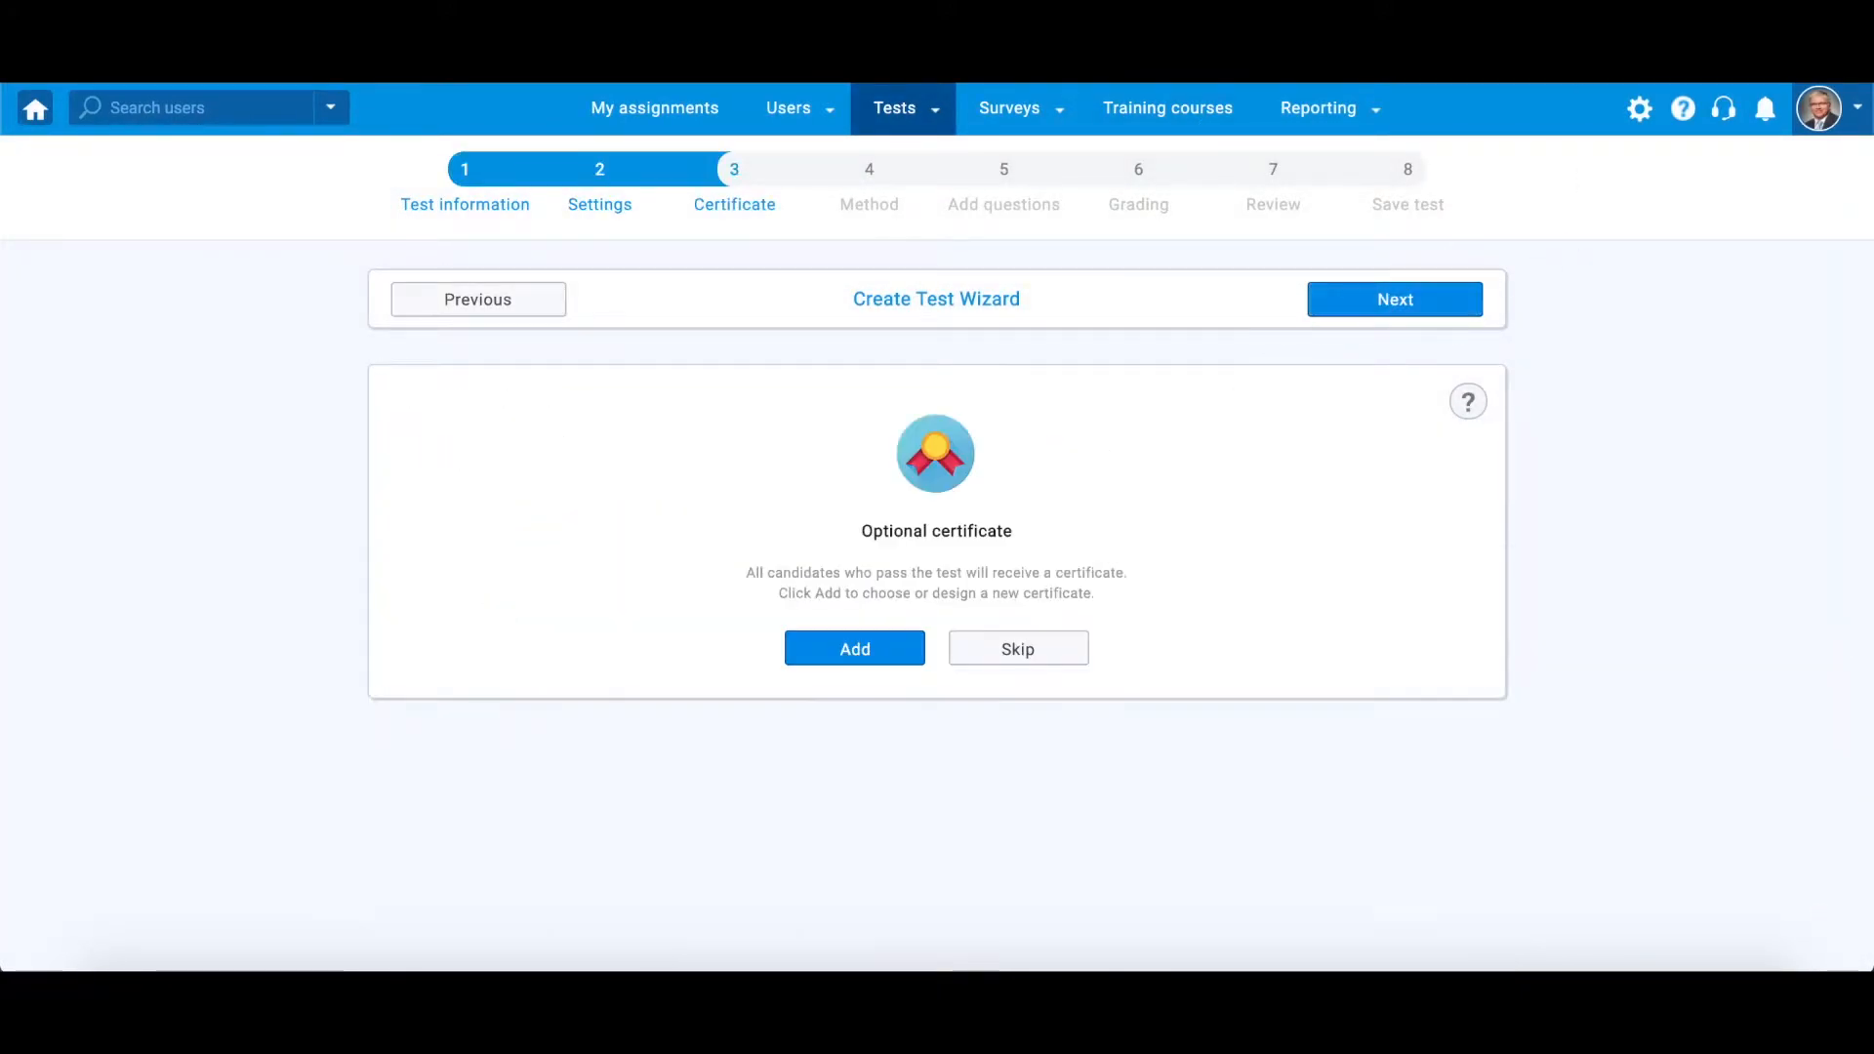
left_click(1080, 647)
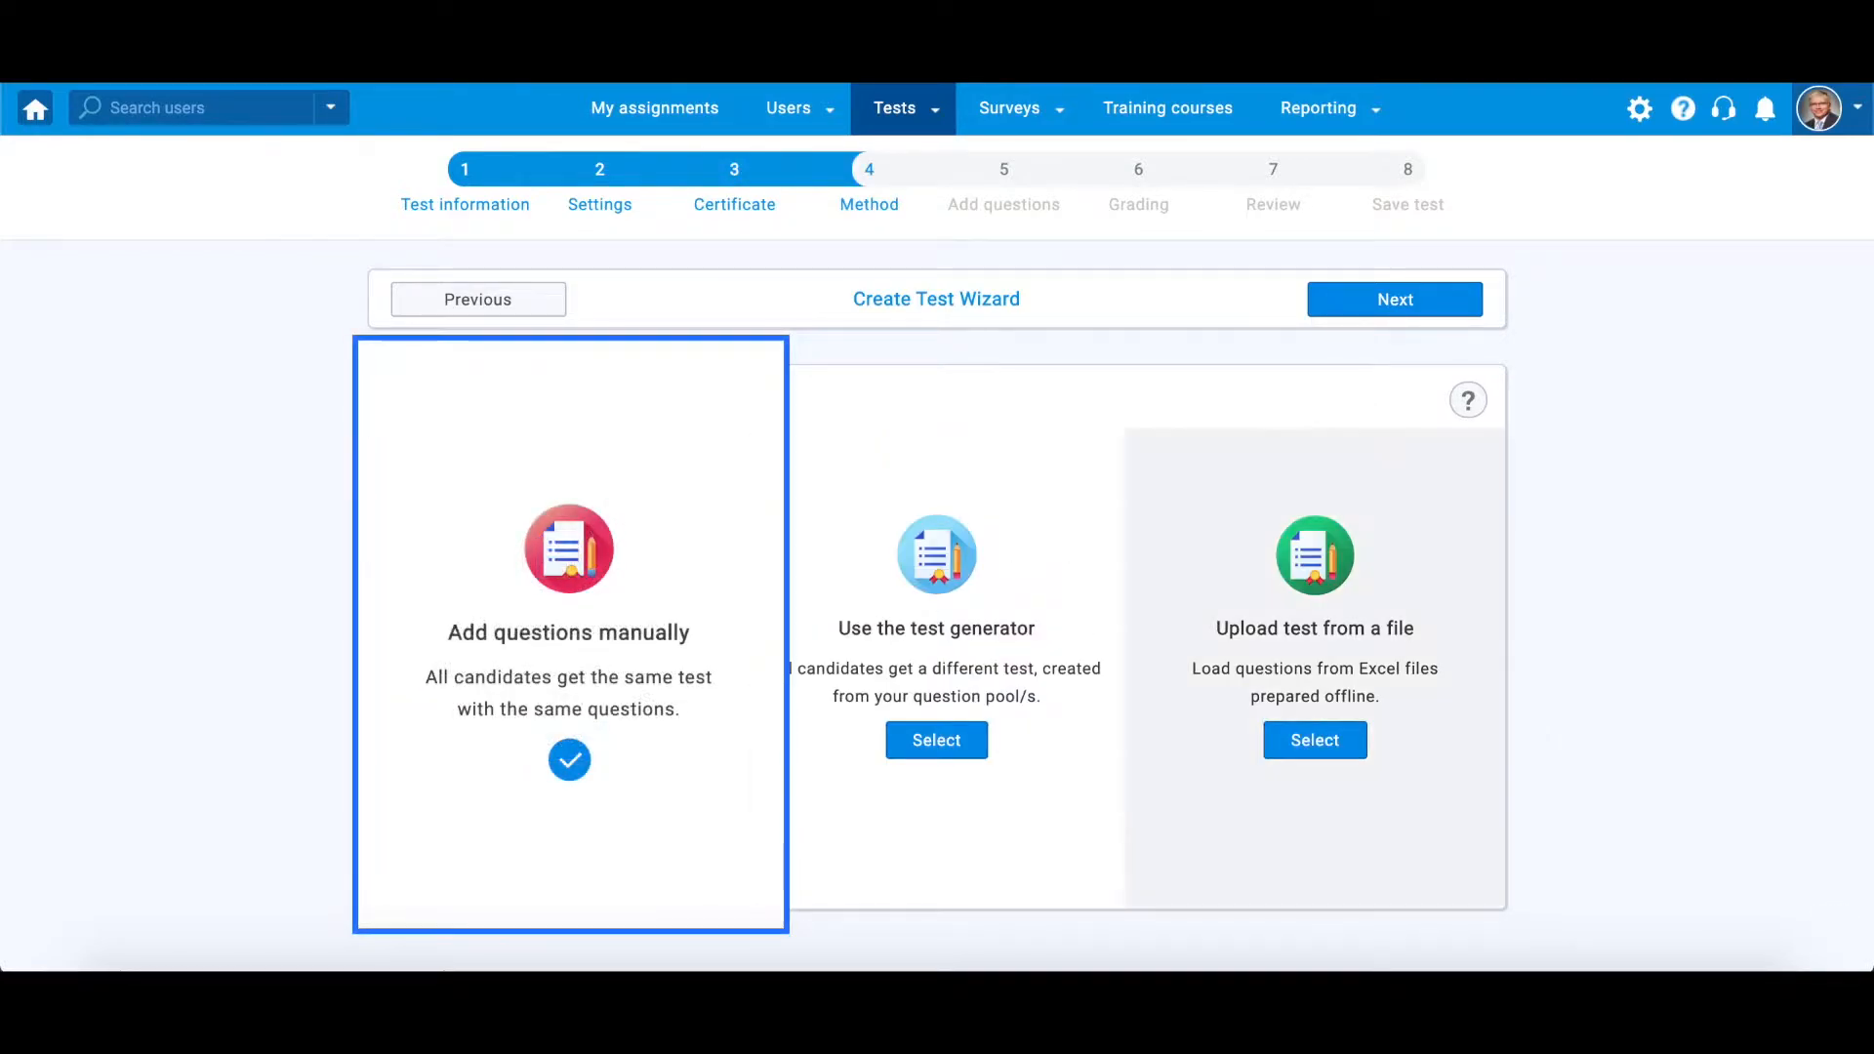
left_click(558, 740)
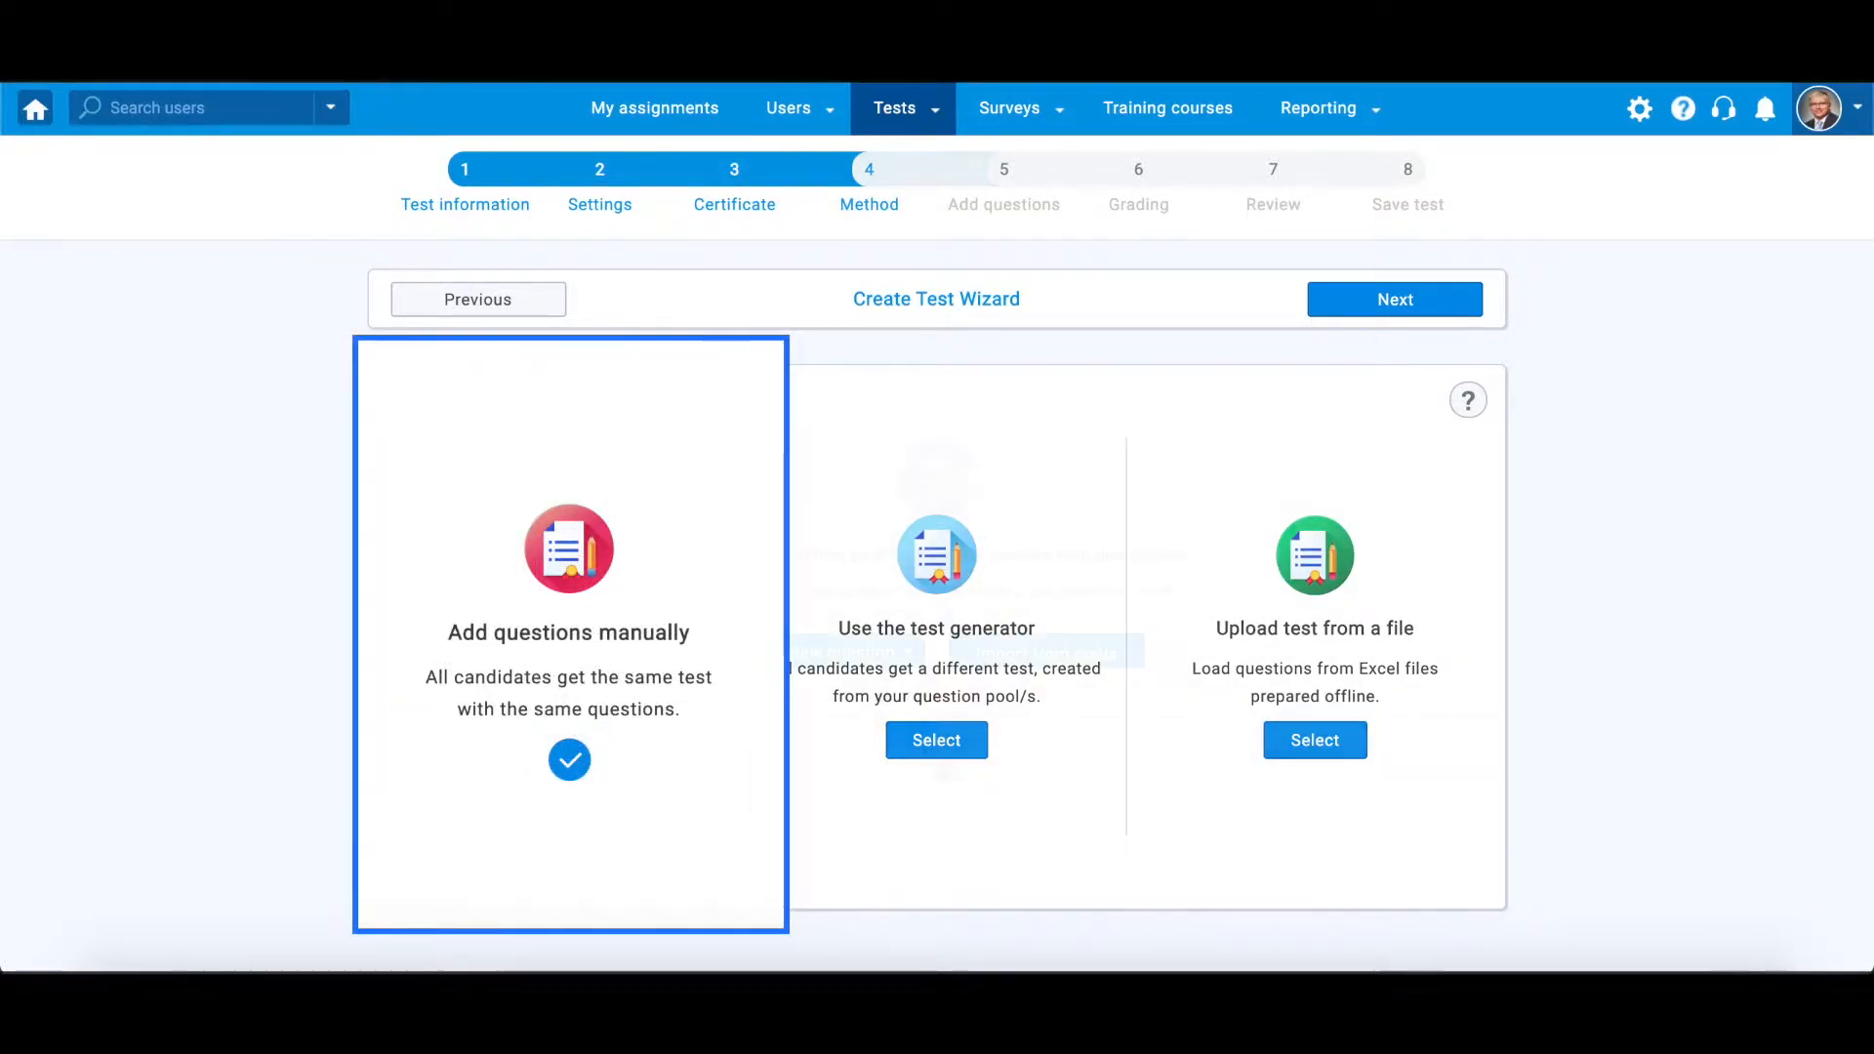
Add a new Matching question with the text "Match the European capital cities with their countries.", bolding "European capital cities" and "countries"
left_click(908, 654)
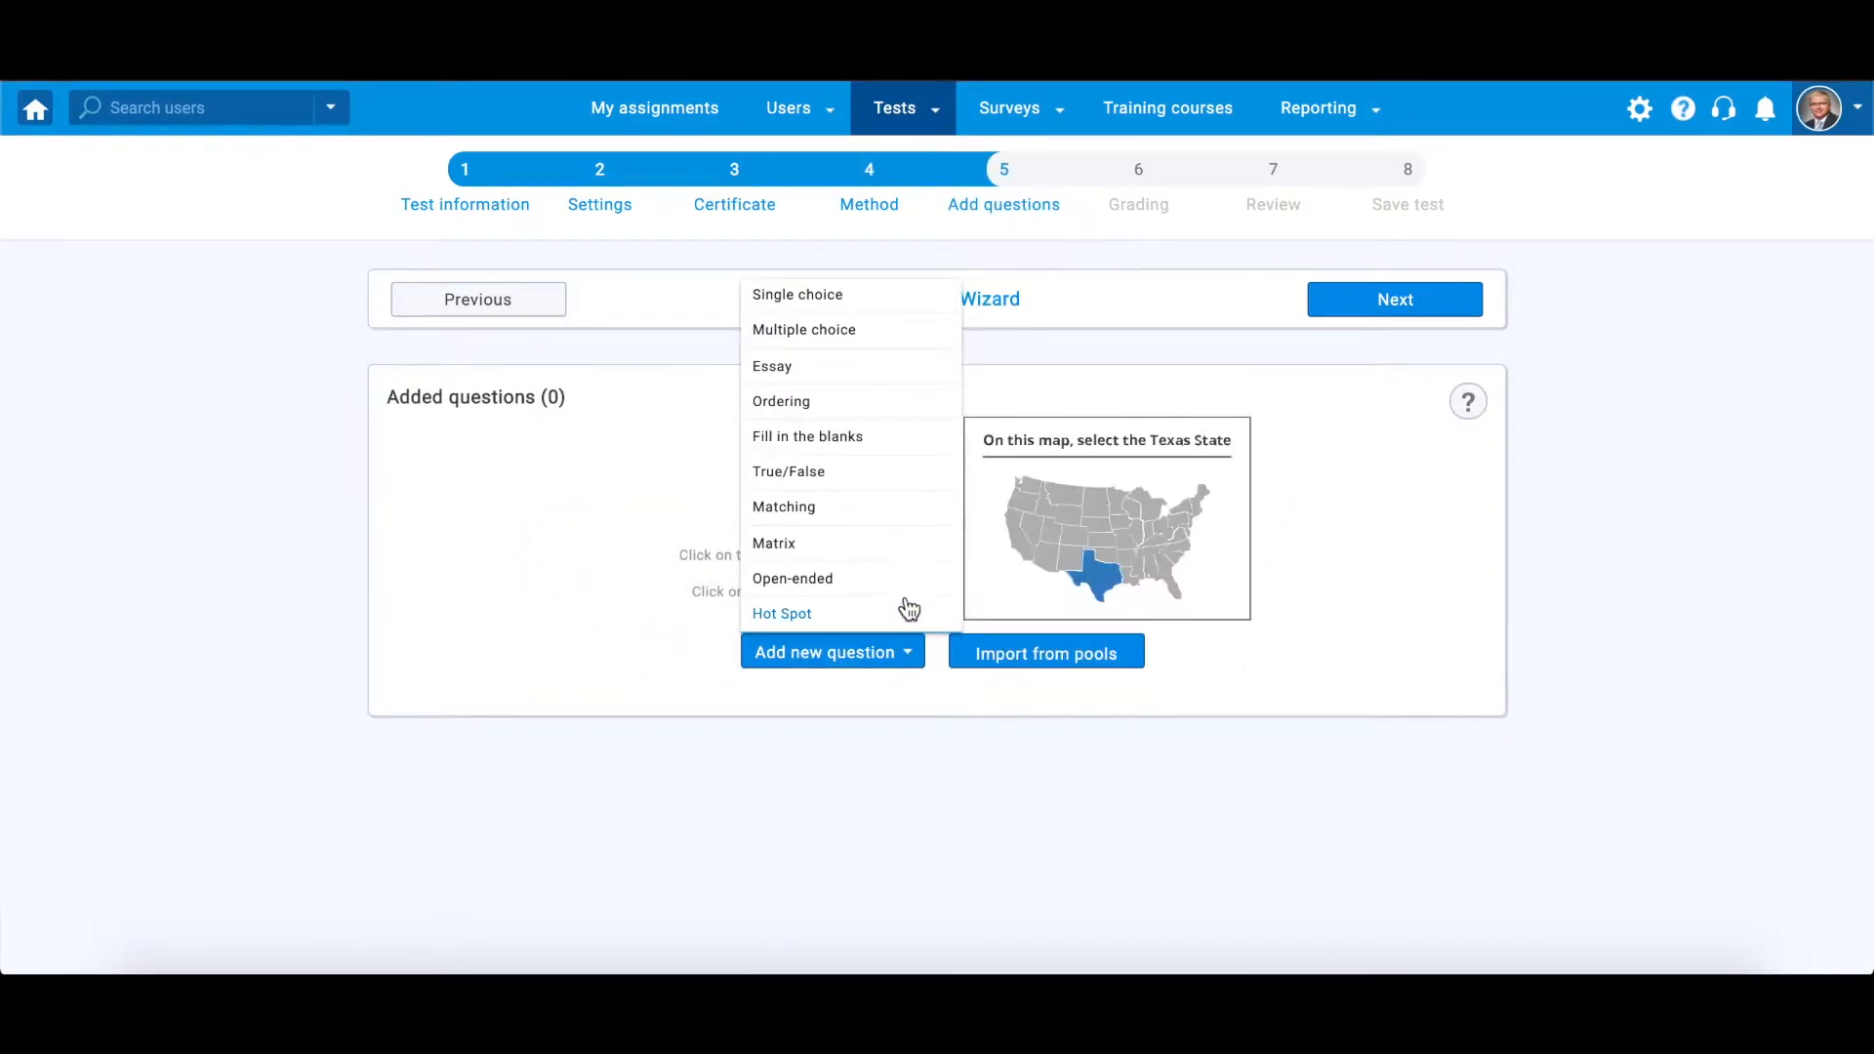
left_click(886, 513)
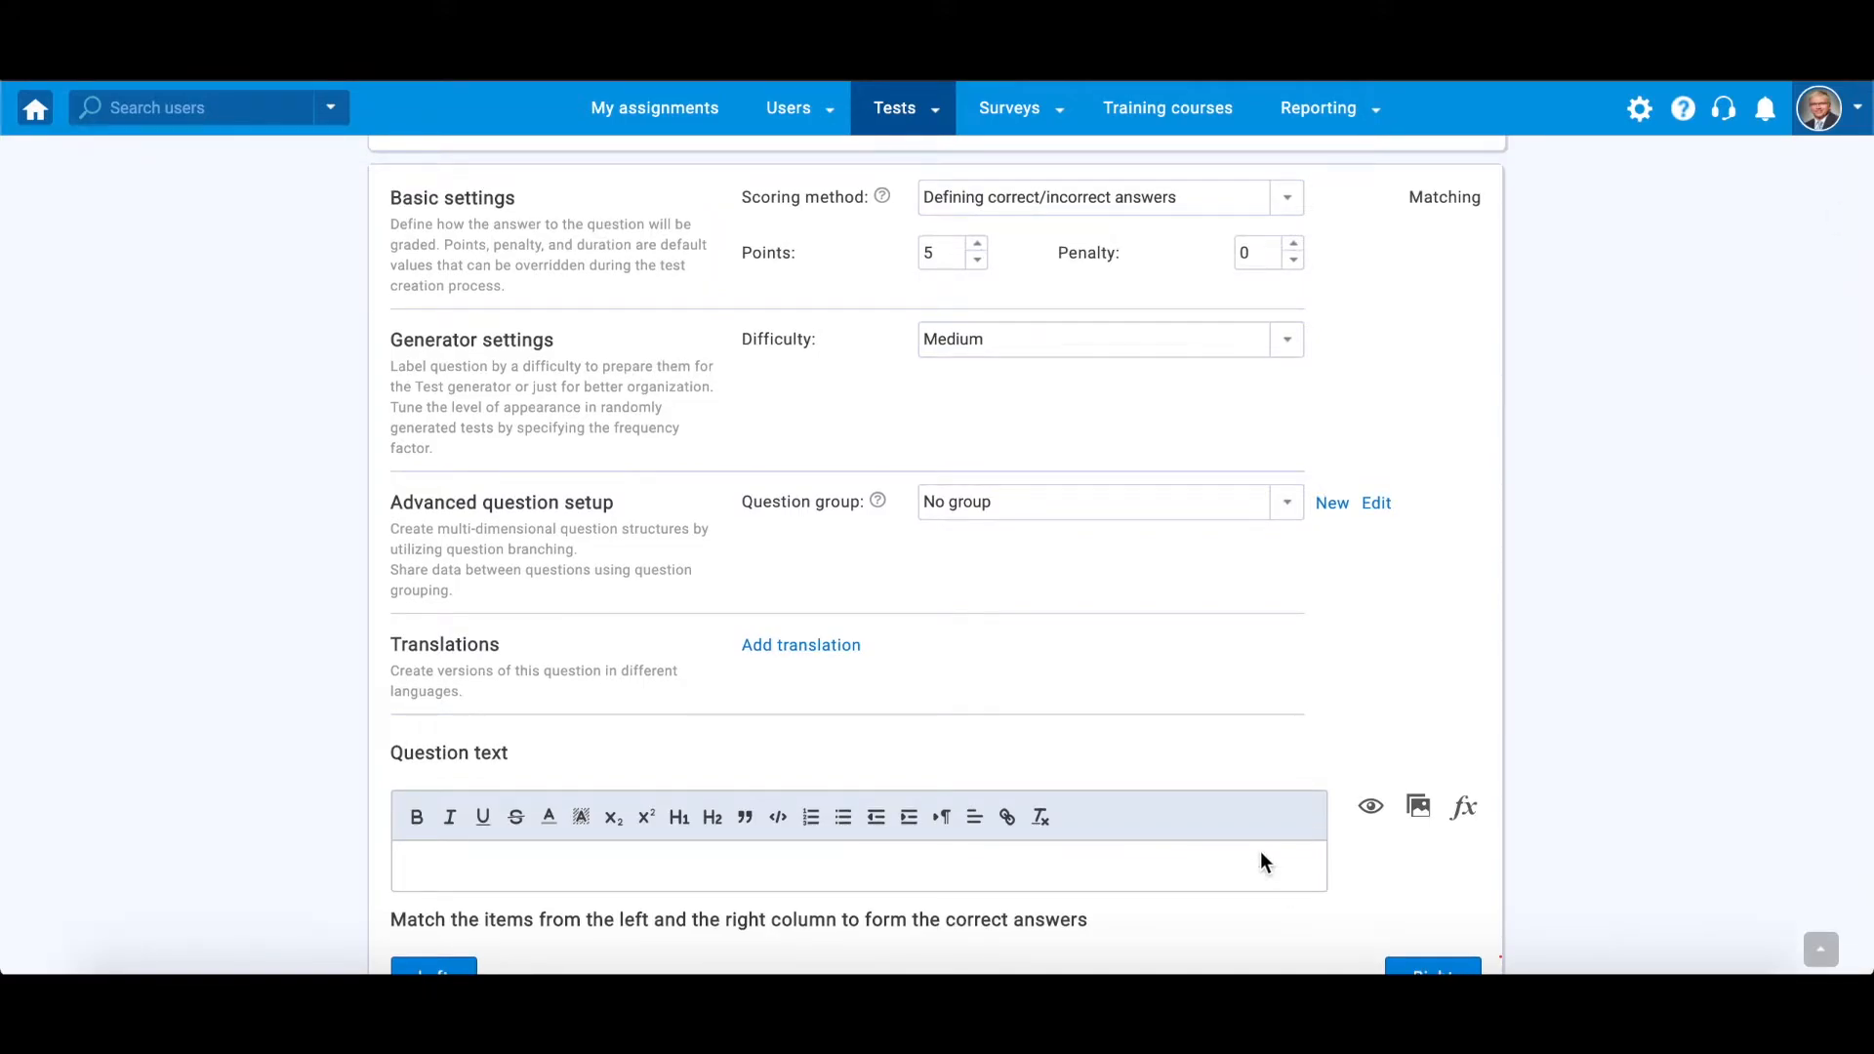
type("Match the European capital cities with their countries.")
left_click_drag(491, 867, 649, 868)
left_click(417, 817)
left_click(764, 867)
left_click_drag(822, 866, 745, 862)
left_click(420, 817)
left_click(832, 868)
Preview the question text and browse the formula editor's Basic, Functions, Letters and Symbols tabs before closing it
left_click(1370, 808)
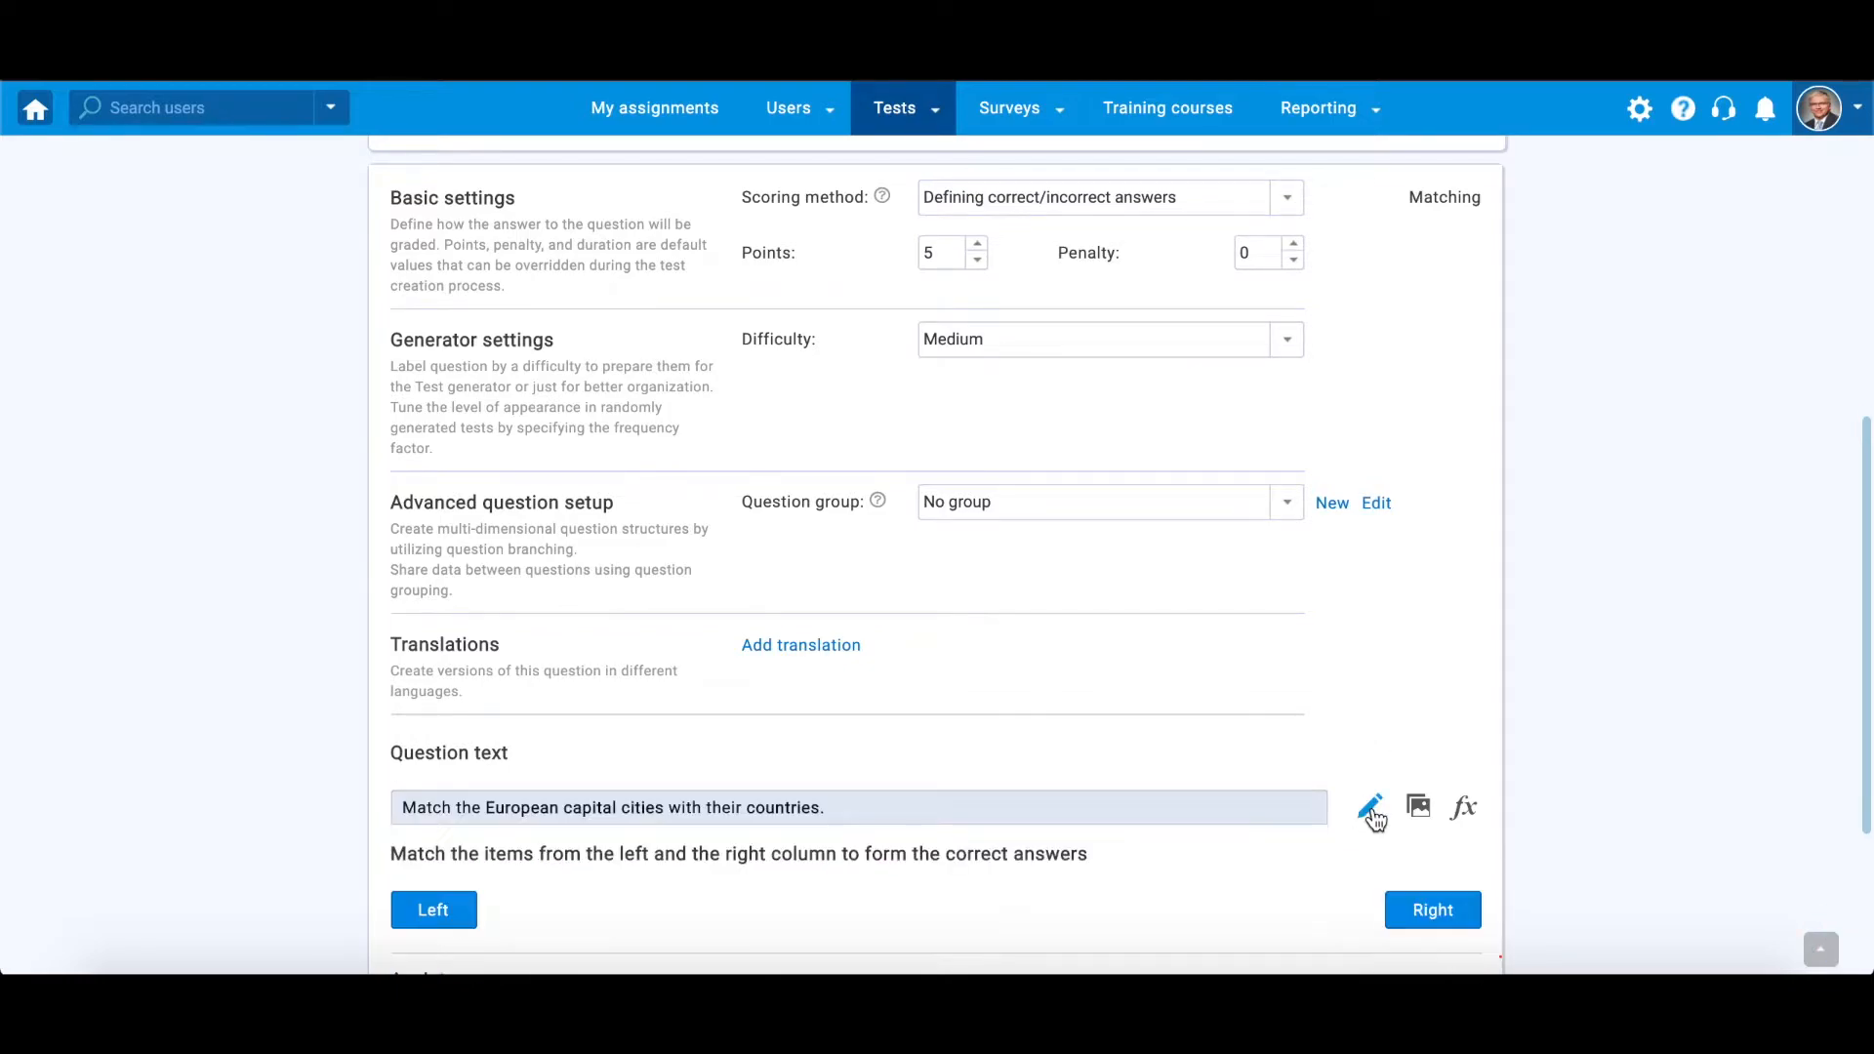
left_click(1371, 810)
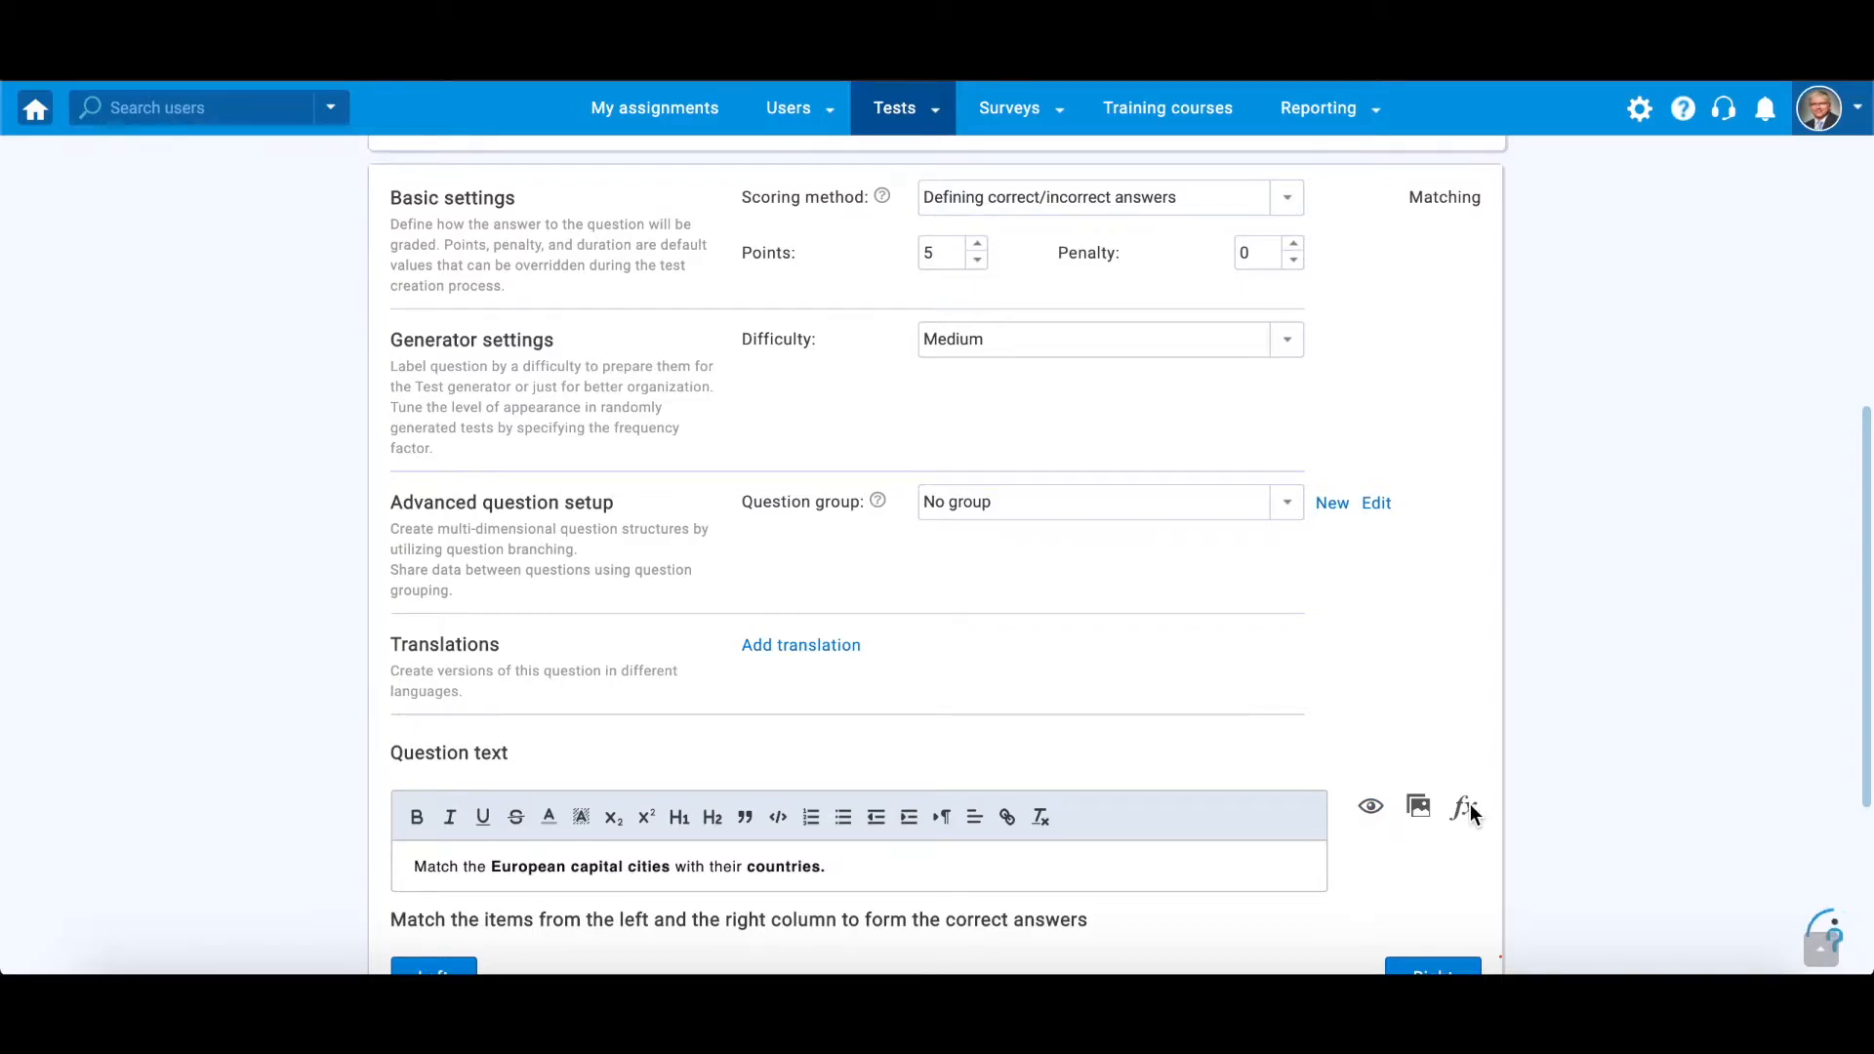
left_click(1467, 810)
left_click(859, 198)
left_click(1014, 198)
left_click(1169, 205)
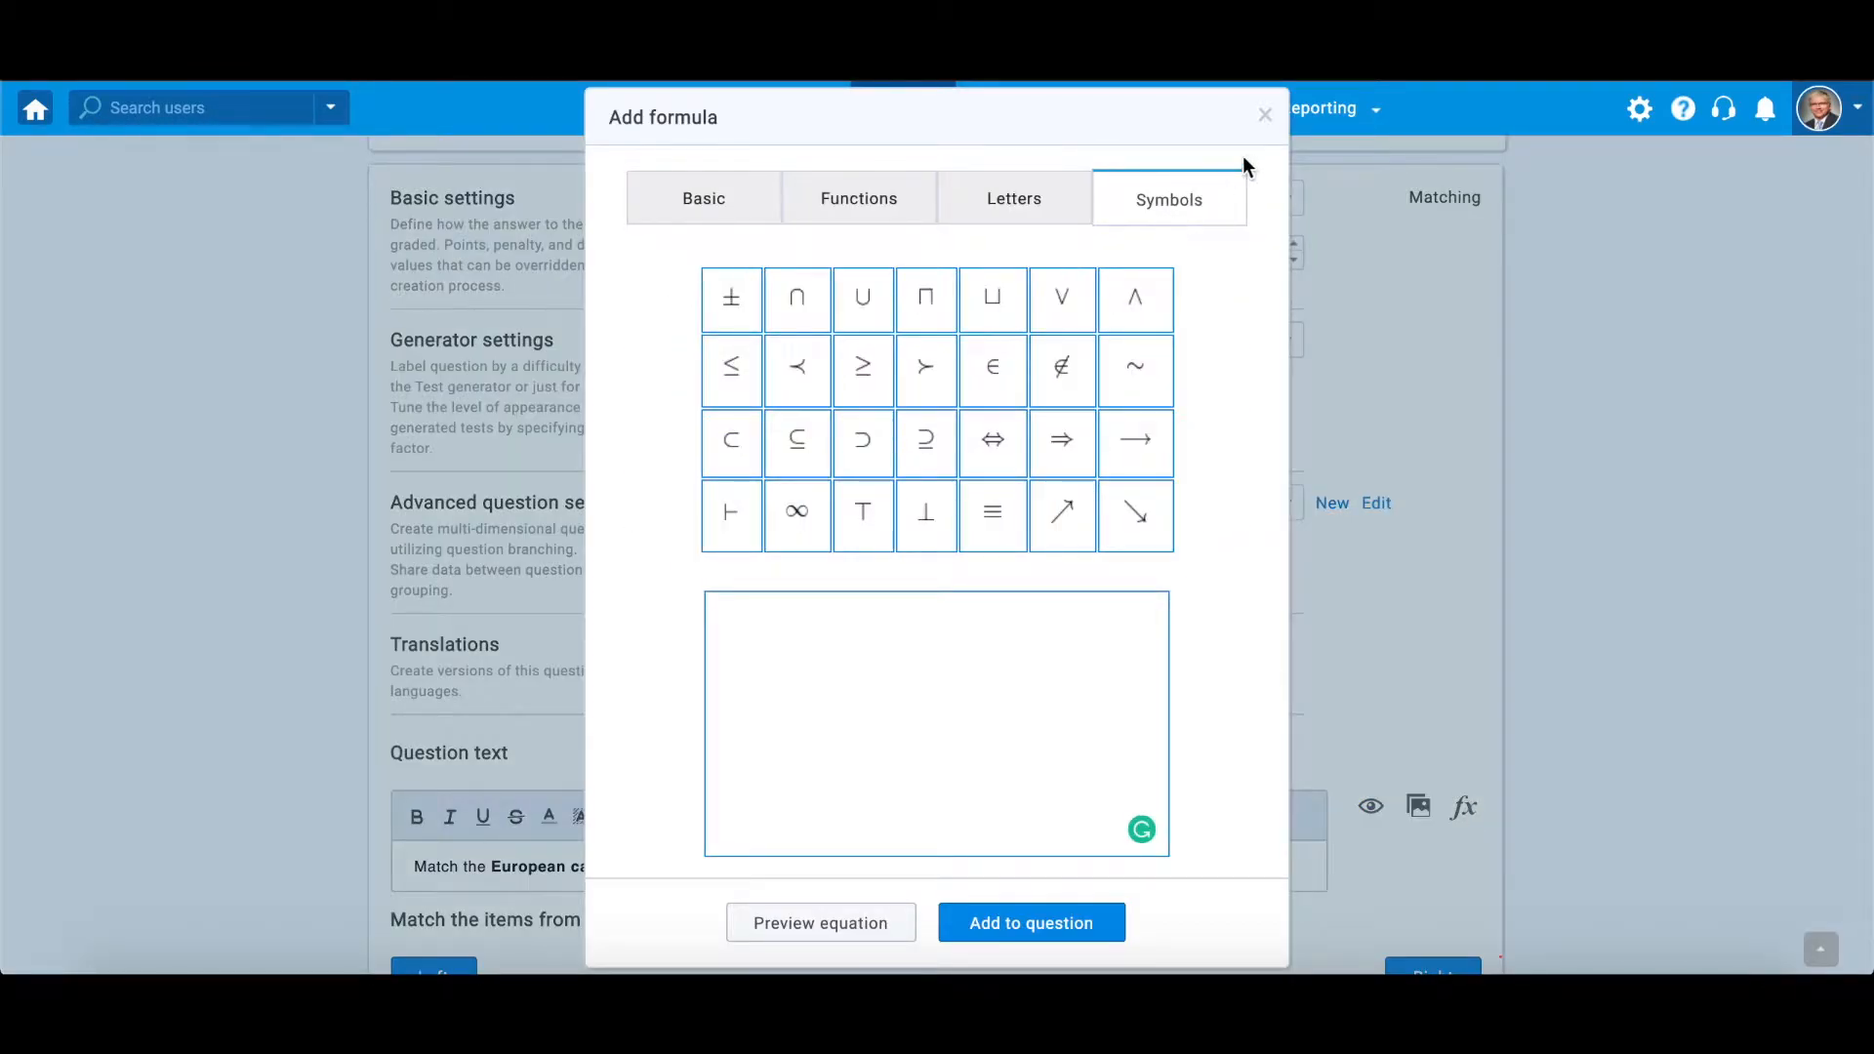
left_click(1265, 115)
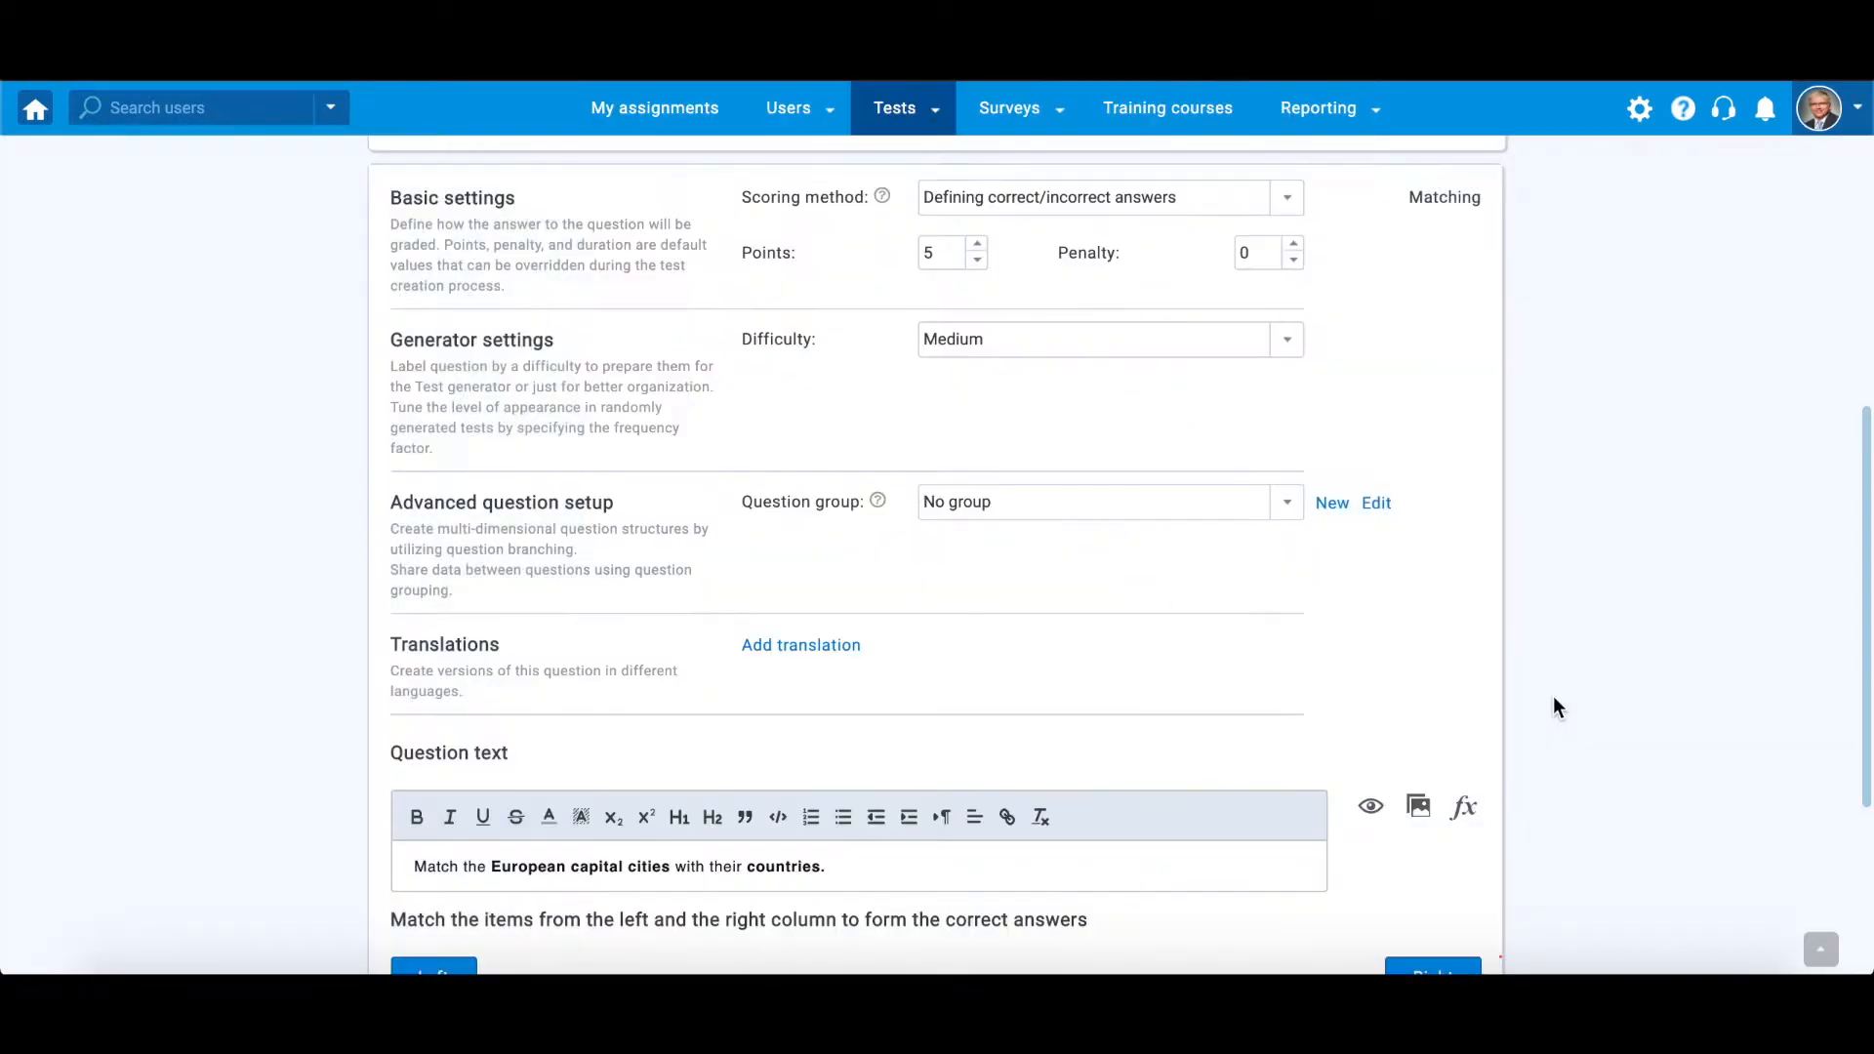
Insert a picture of European city landmarks below the question text
left_click(1418, 809)
left_click(1196, 143)
left_click(1464, 653)
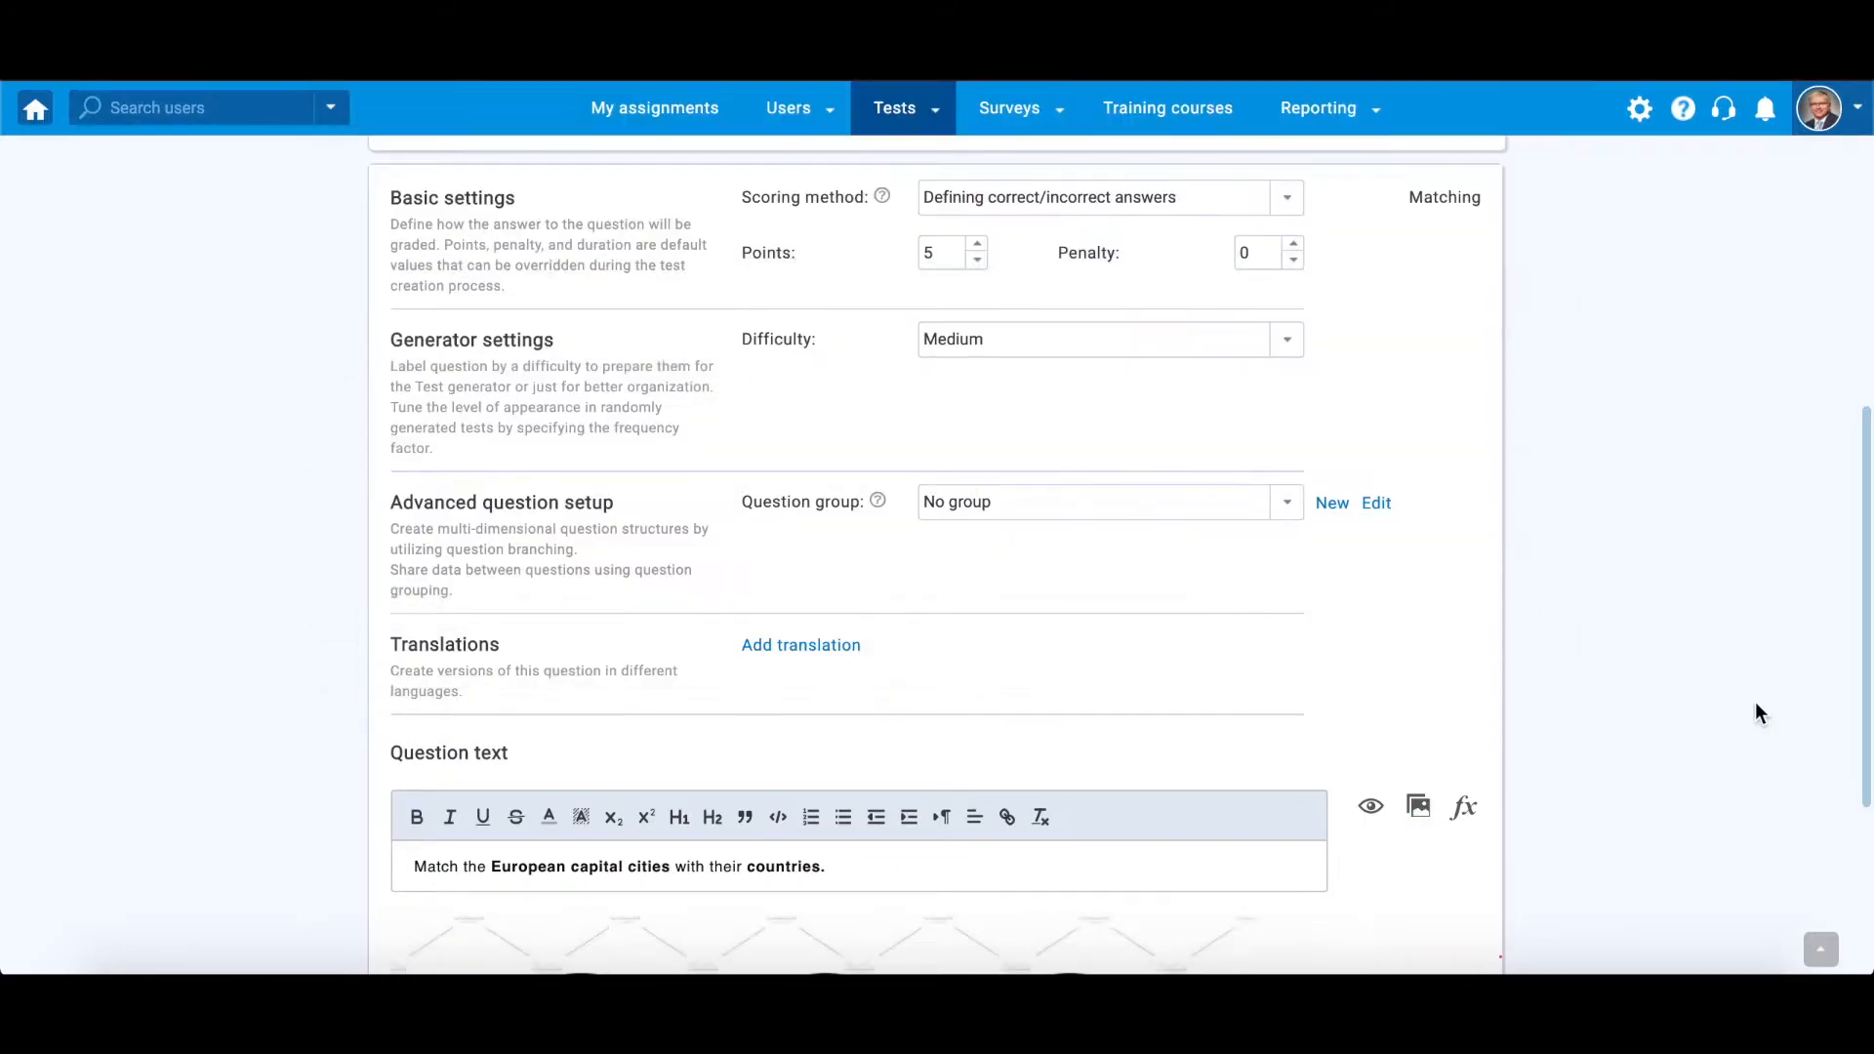
Add the pairs Rome–Italy, Stockholm–Sweden and Vienna–Austria to the left and right answer columns
scroll(1757, 712, "down", 5)
scroll(1866, 689, "down", 4)
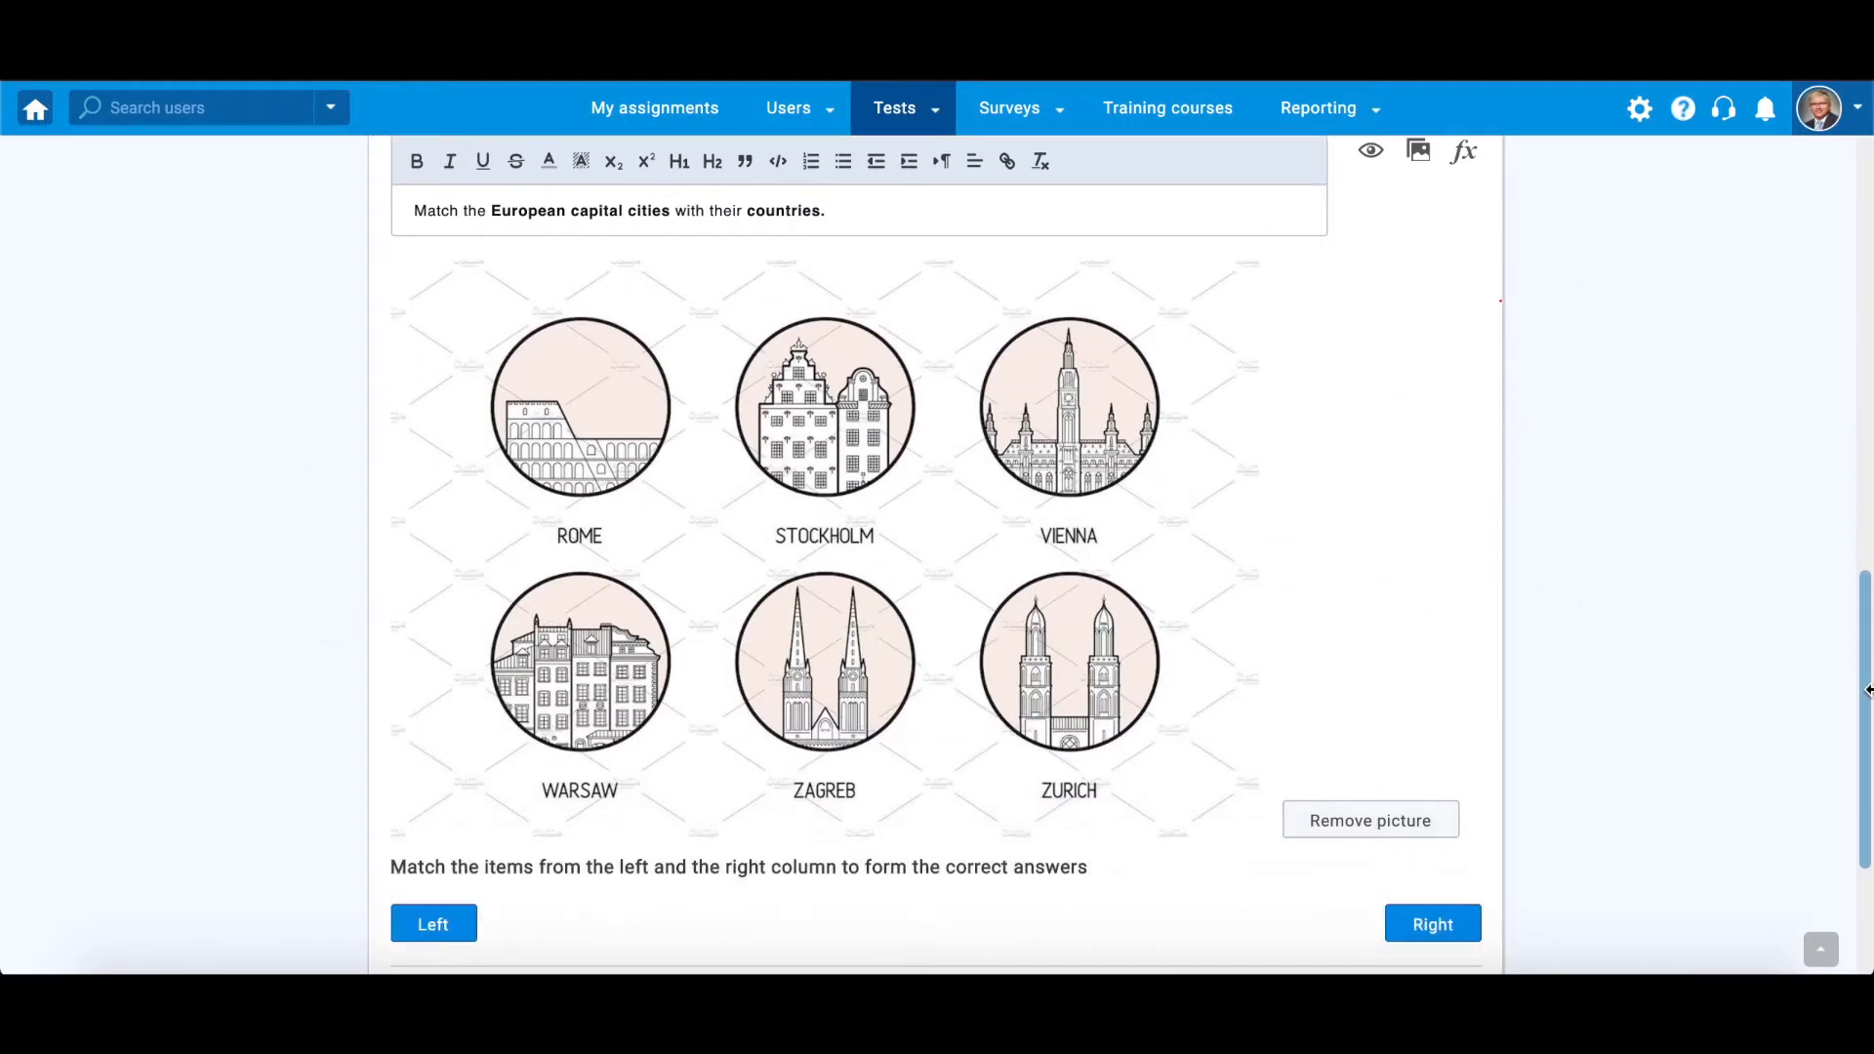
left_click(472, 662)
type("Rome")
left_click(1432, 644)
type("Italy")
left_click(446, 656)
type("Stockholm")
left_click(1433, 644)
type("Sweden")
left_click(436, 646)
type("Vienna")
left_click(1433, 644)
type("Austria")
Add the pairs Warsaw–Poland, Zagreb–Croatia and Zurich–Switzerland to the left and right answer columns
left_click(433, 644)
type("Wara")
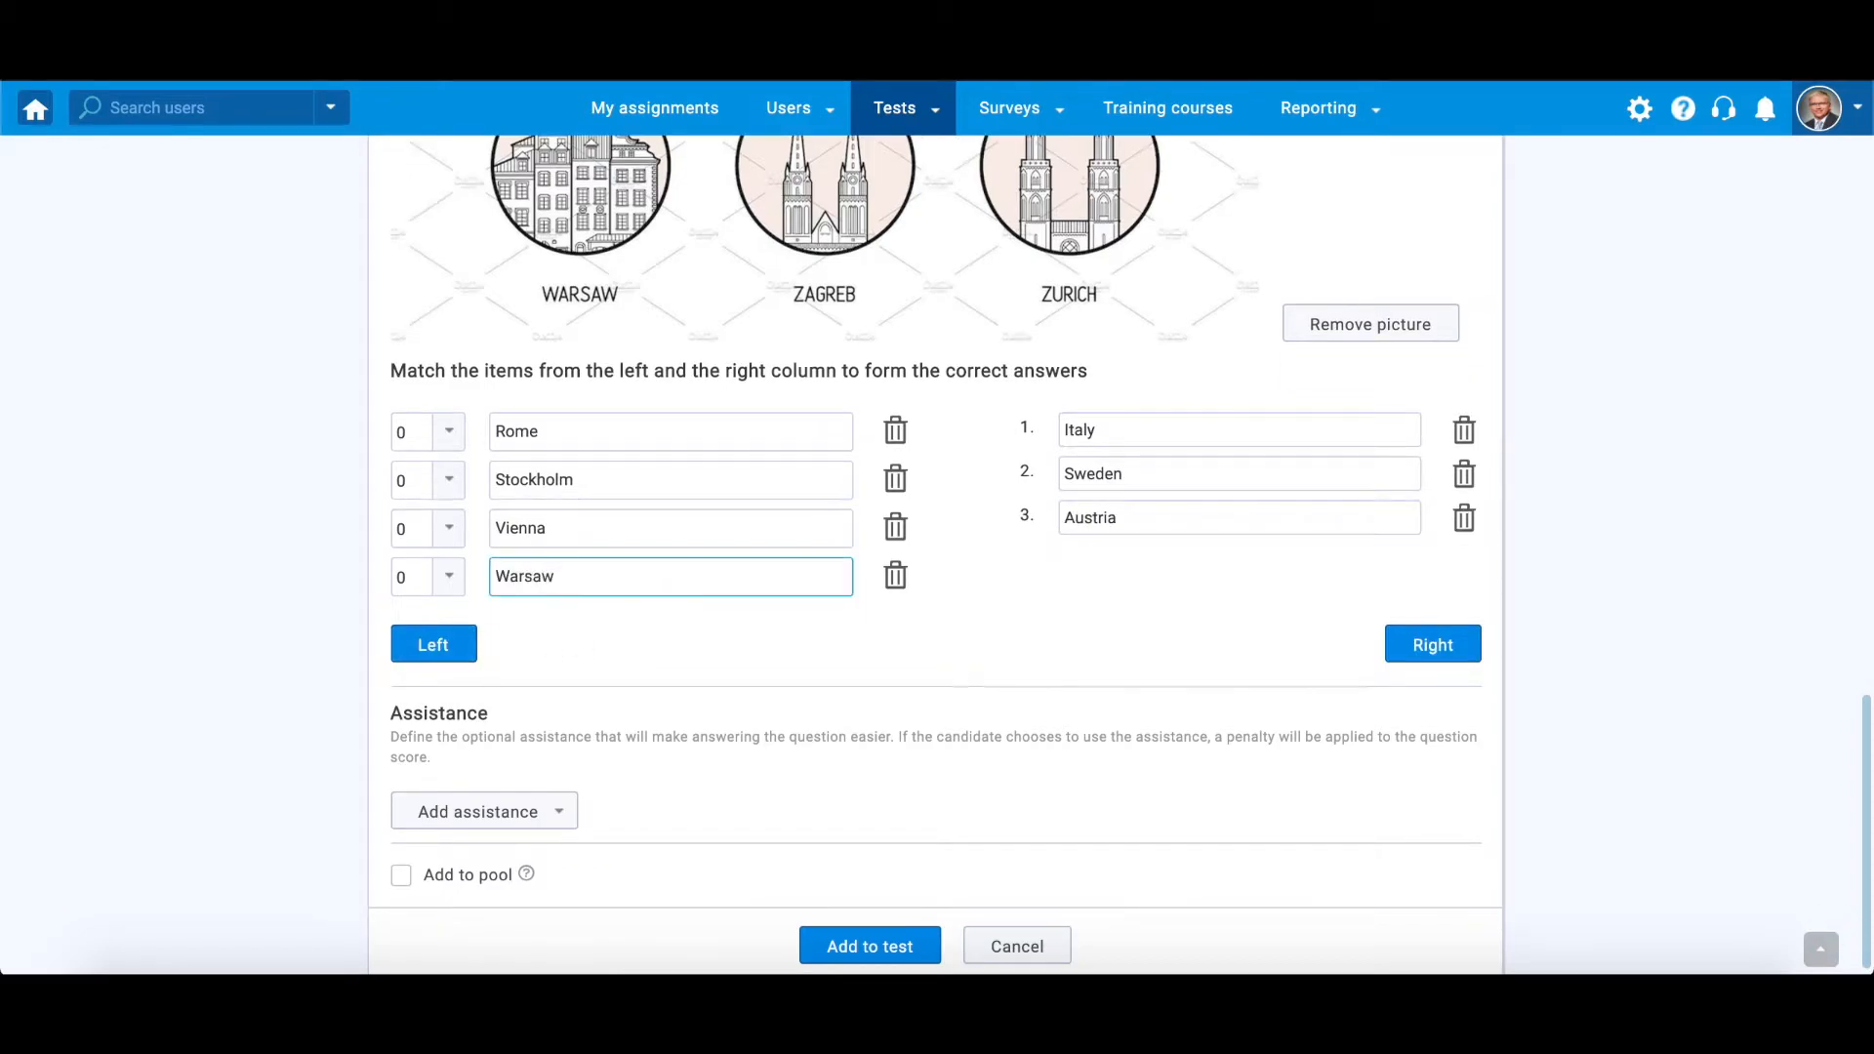
left_click(1418, 648)
type("Poland")
left_click(433, 644)
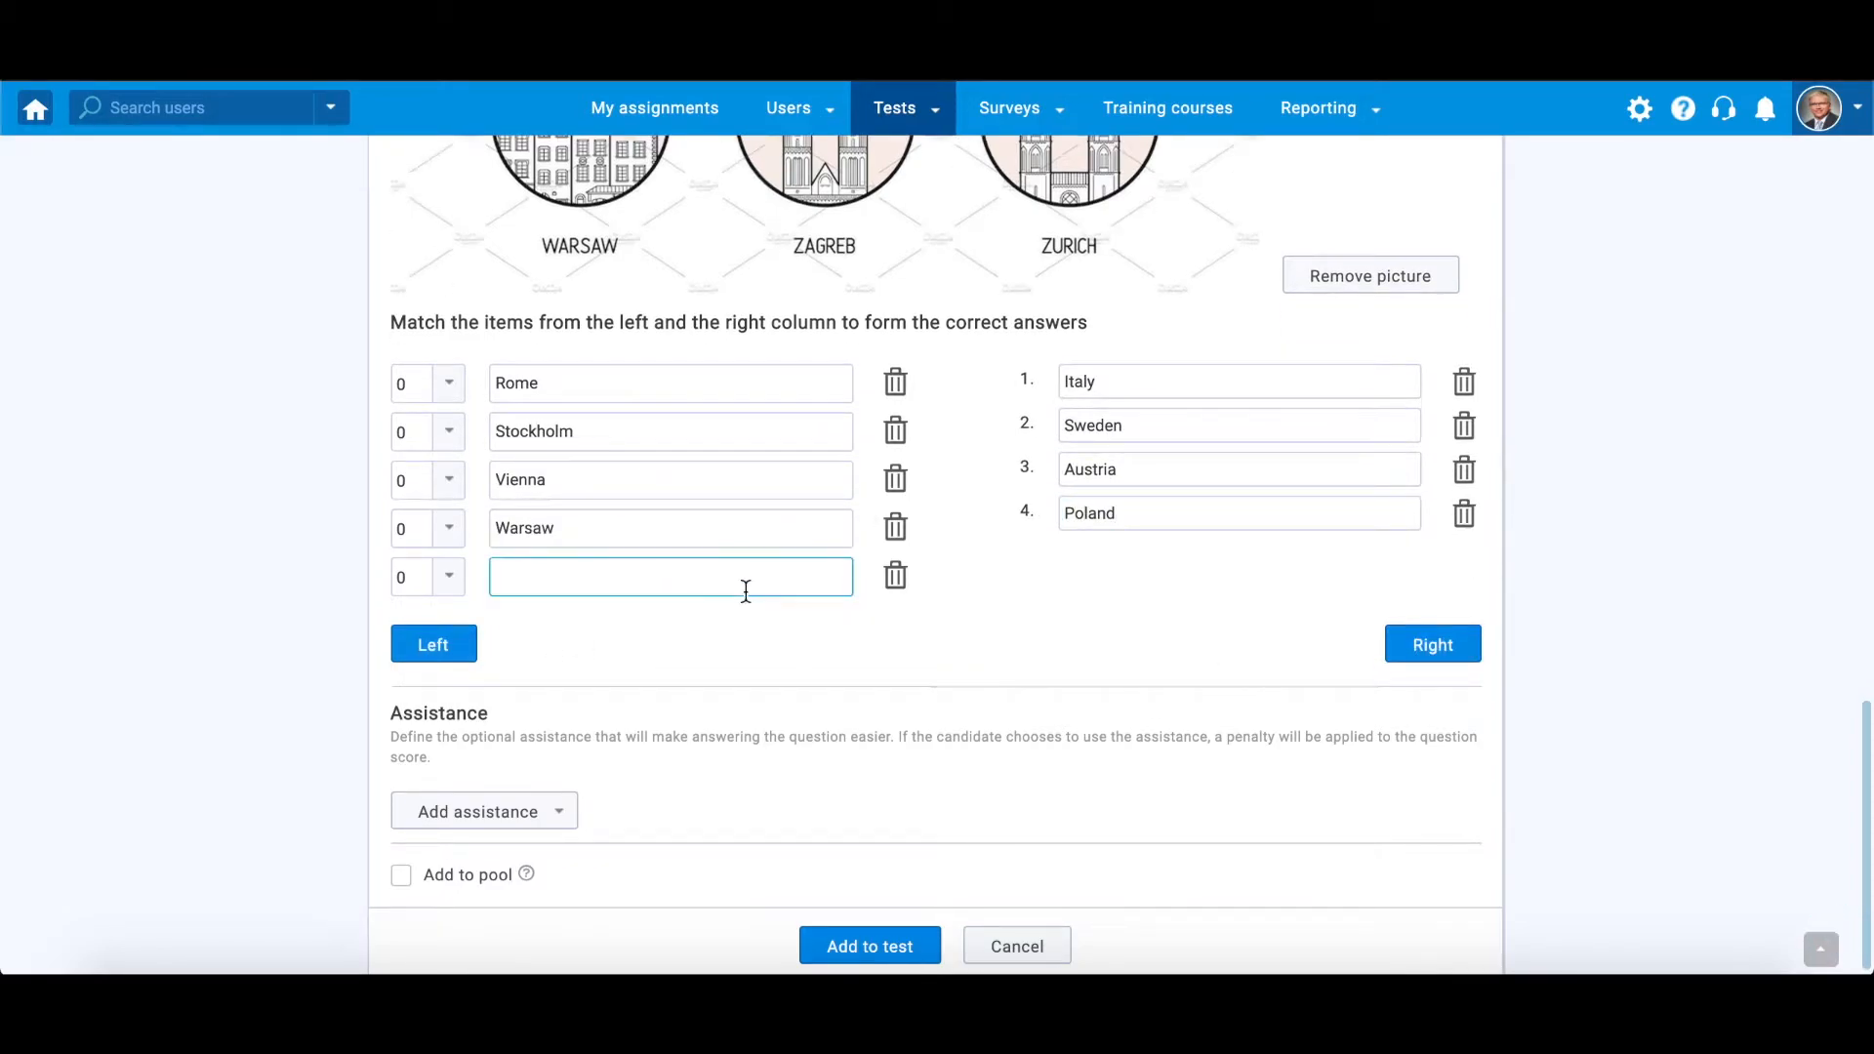
left_click(1433, 644)
type("Croatia")
left_click(400, 652)
type("Zu")
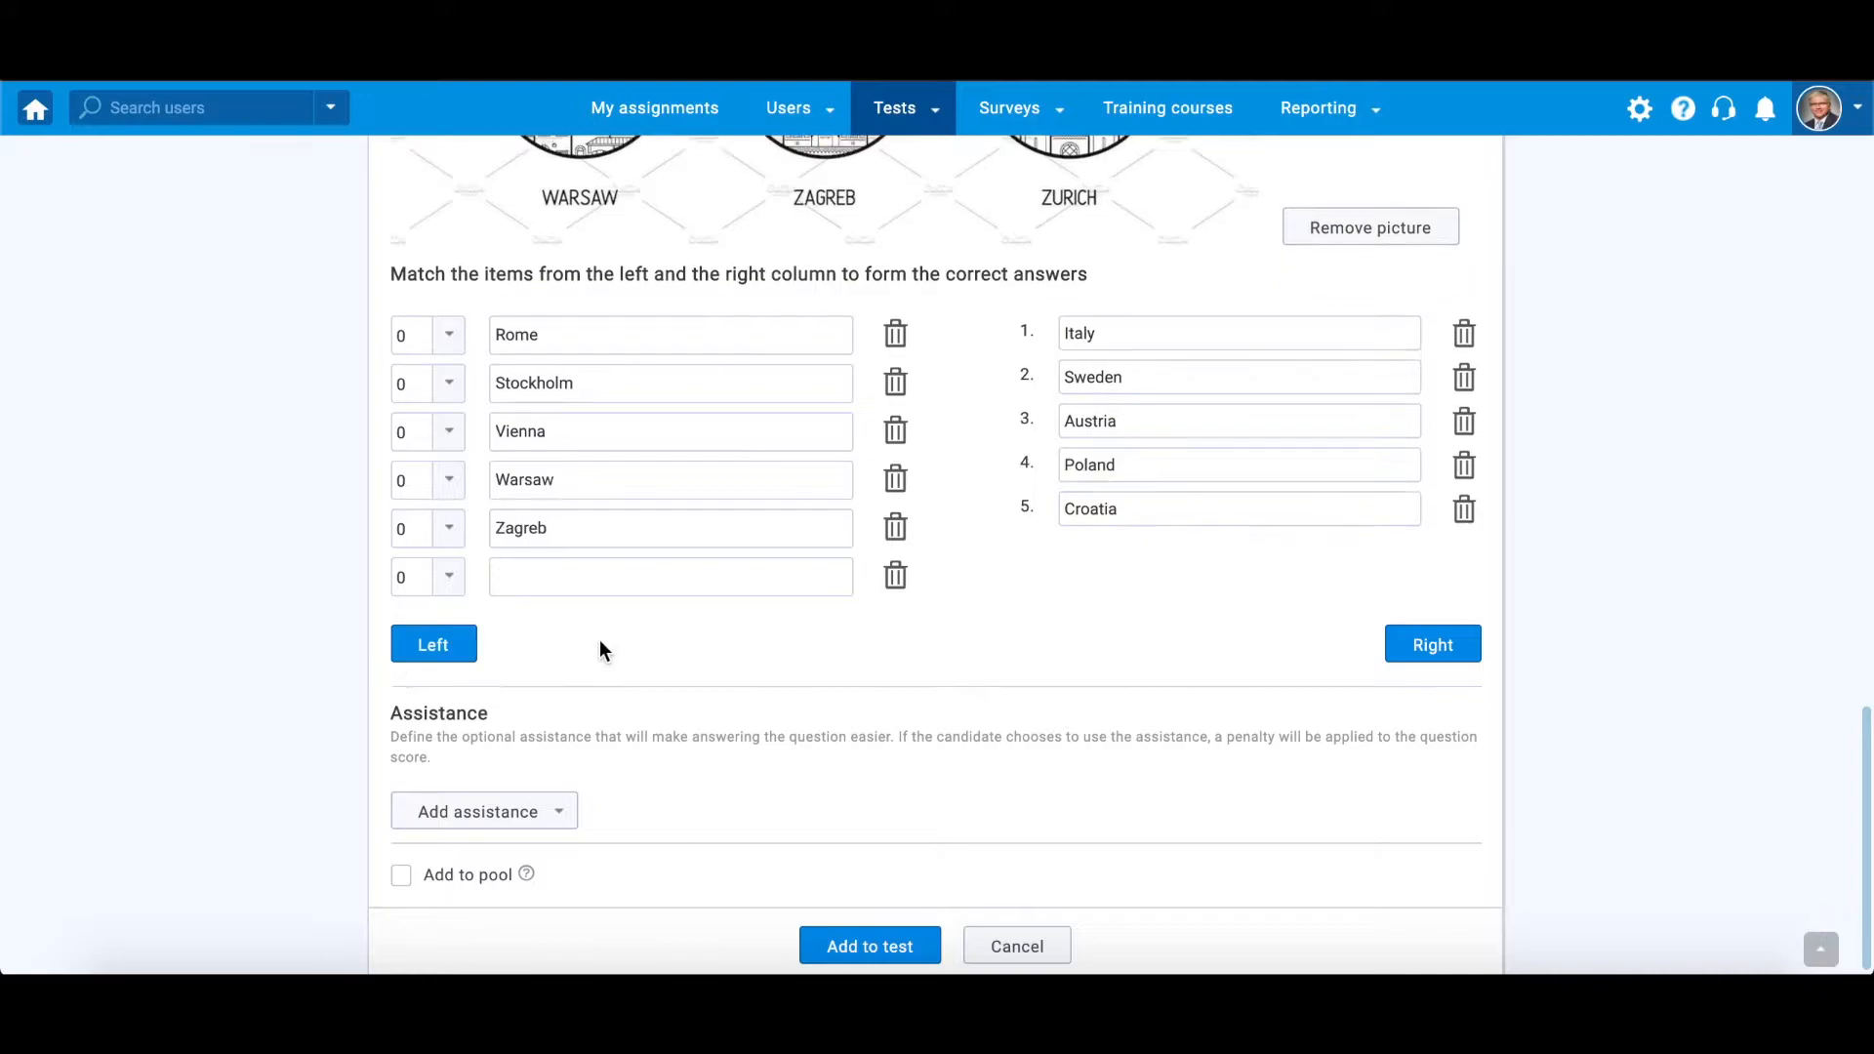
type("rich")
left_click(1433, 644)
type("Switzerland")
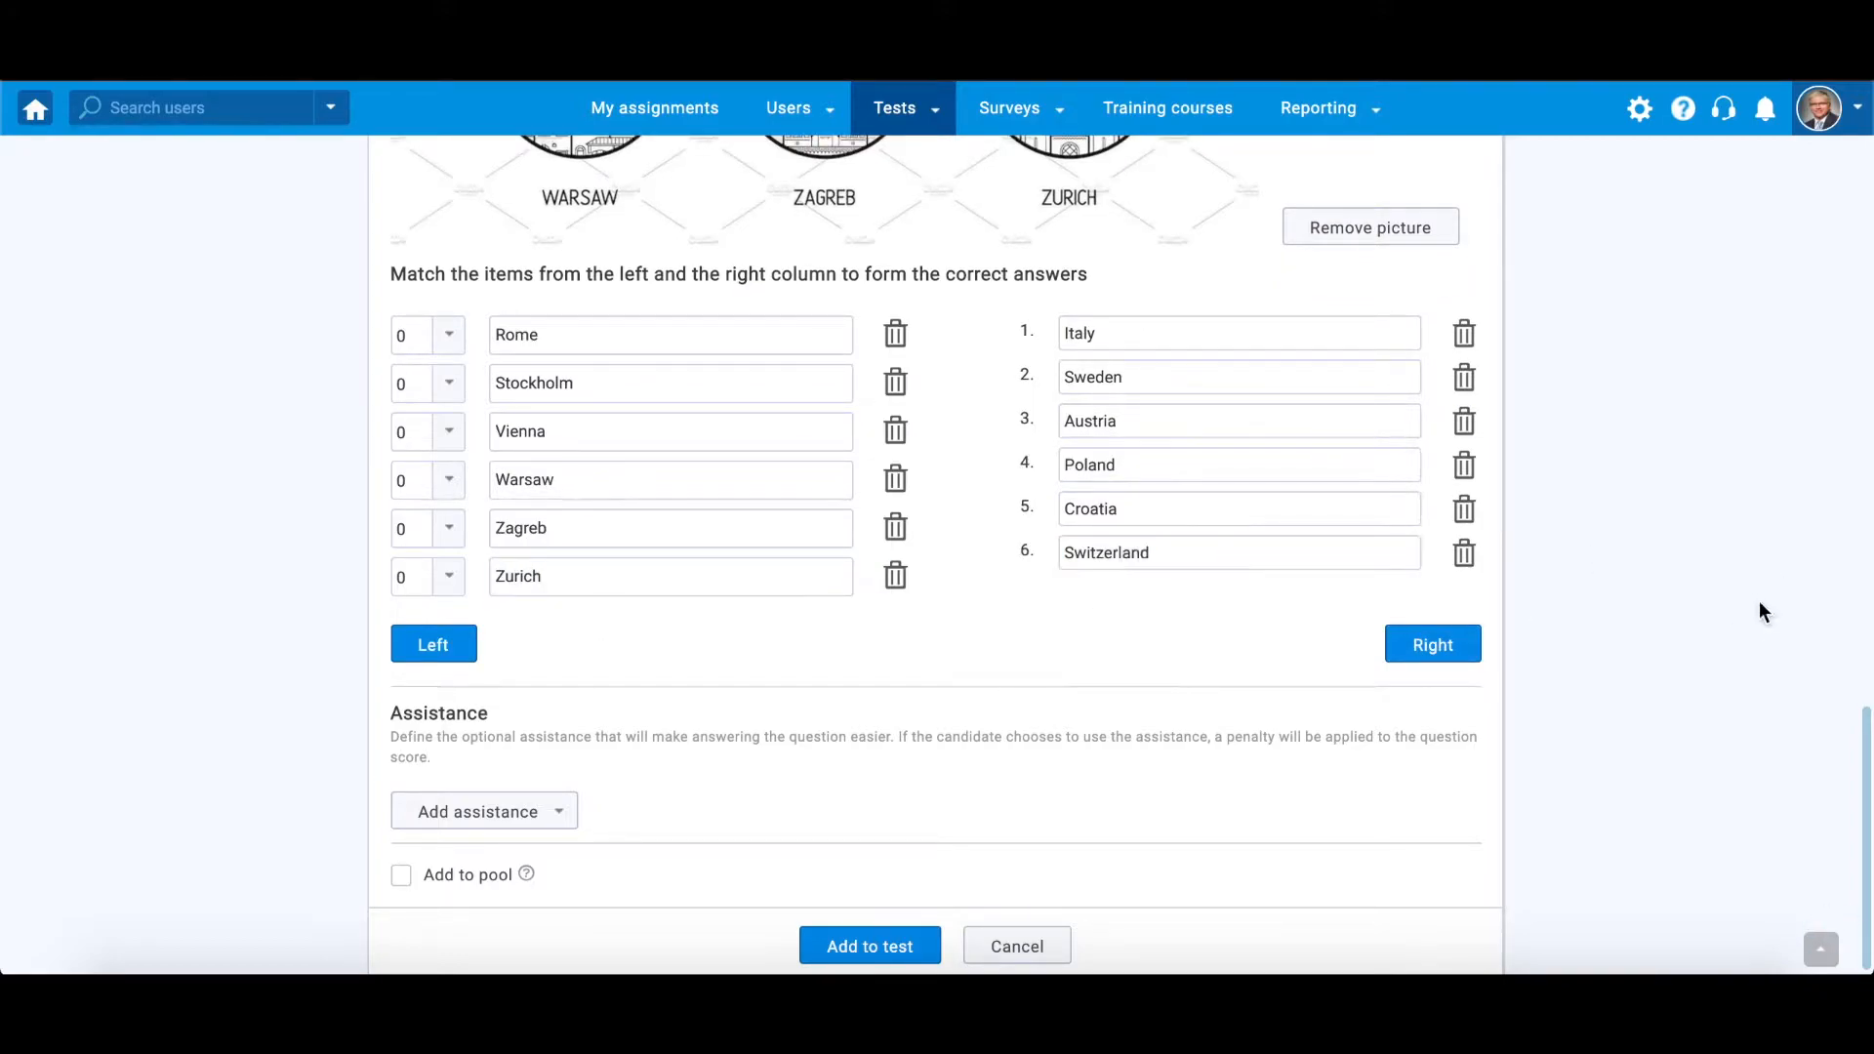
Match each city to its country by setting the left items' numbers to 1 through 6
left_click(448, 334)
left_click(408, 407)
left_click(444, 384)
left_click(449, 385)
left_click(406, 485)
left_click(451, 432)
left_click(455, 439)
left_click(407, 564)
left_click(444, 488)
left_click(408, 642)
left_click(448, 530)
left_click(409, 723)
left_click(448, 577)
left_click(409, 797)
Add a Hint assistance with pasted hint text about country architecture and a penalty of 2
left_click(1872, 735)
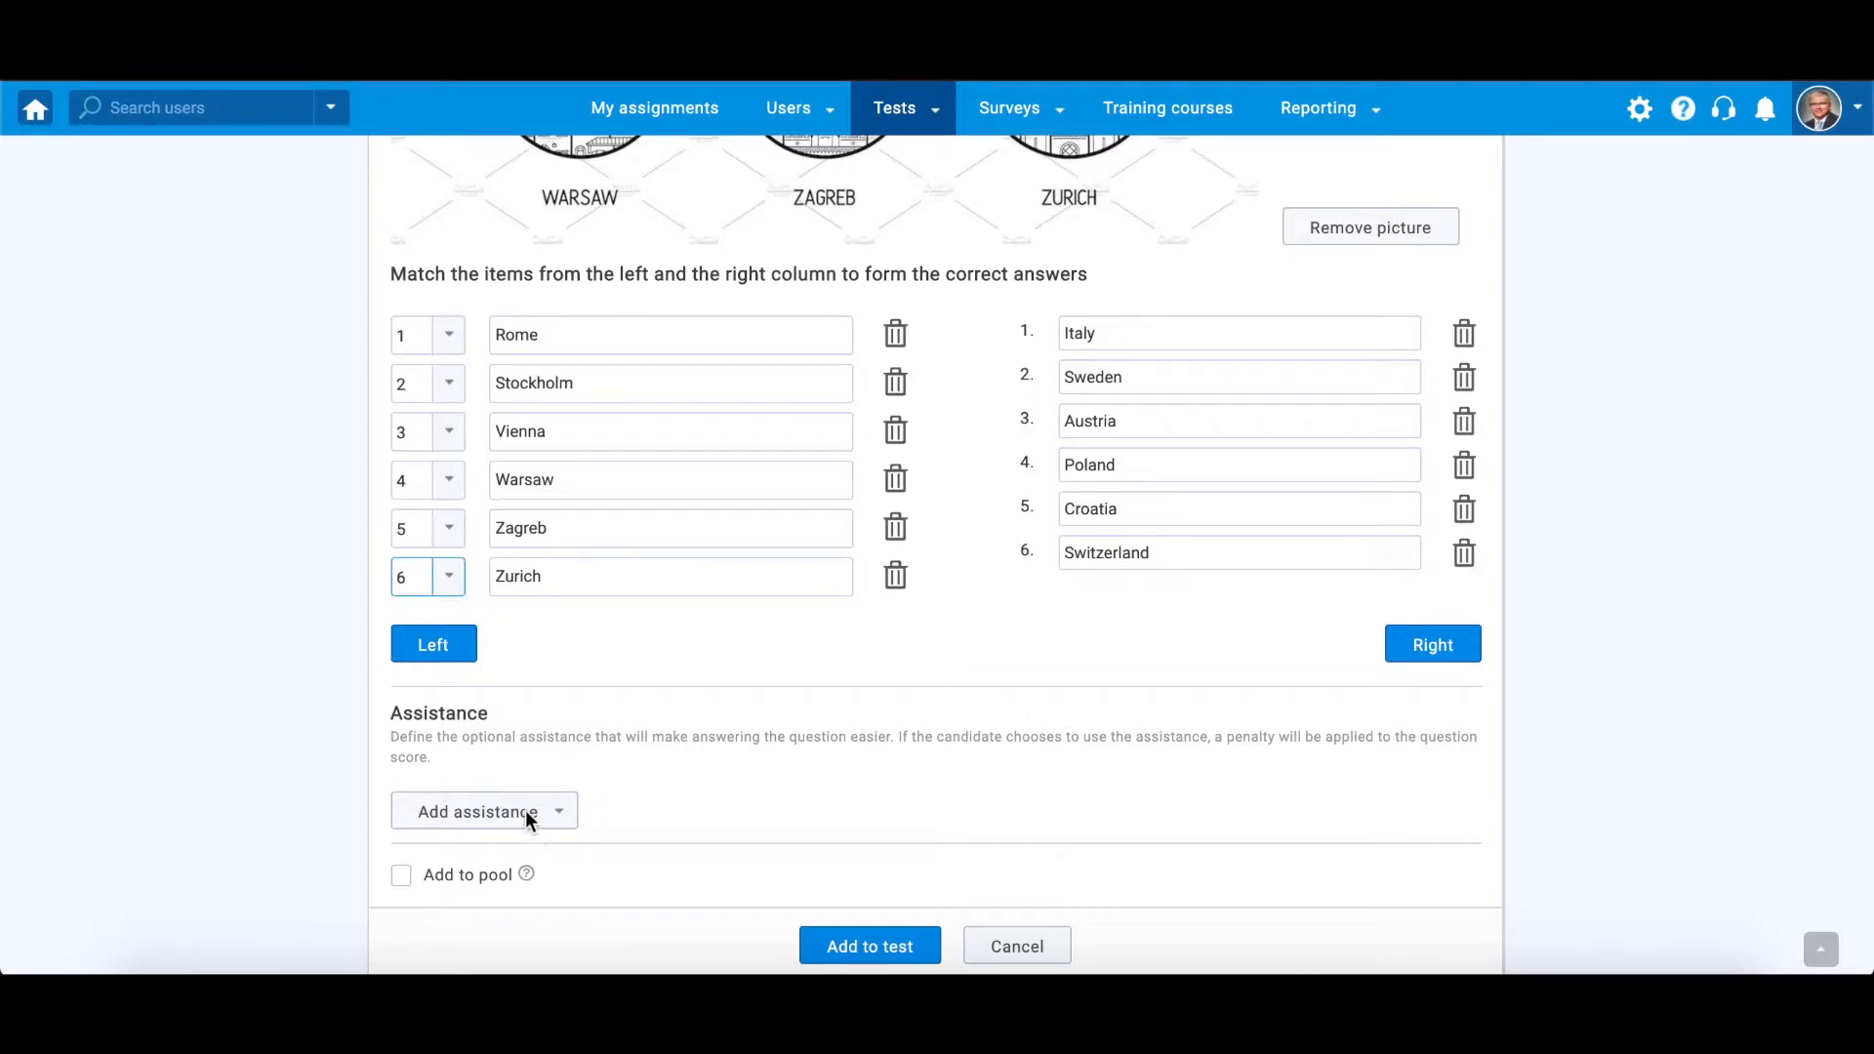
left_click(554, 818)
left_click(525, 848)
left_click(786, 796)
key("ctrl+v")
left_click(1424, 831)
left_click(1424, 831)
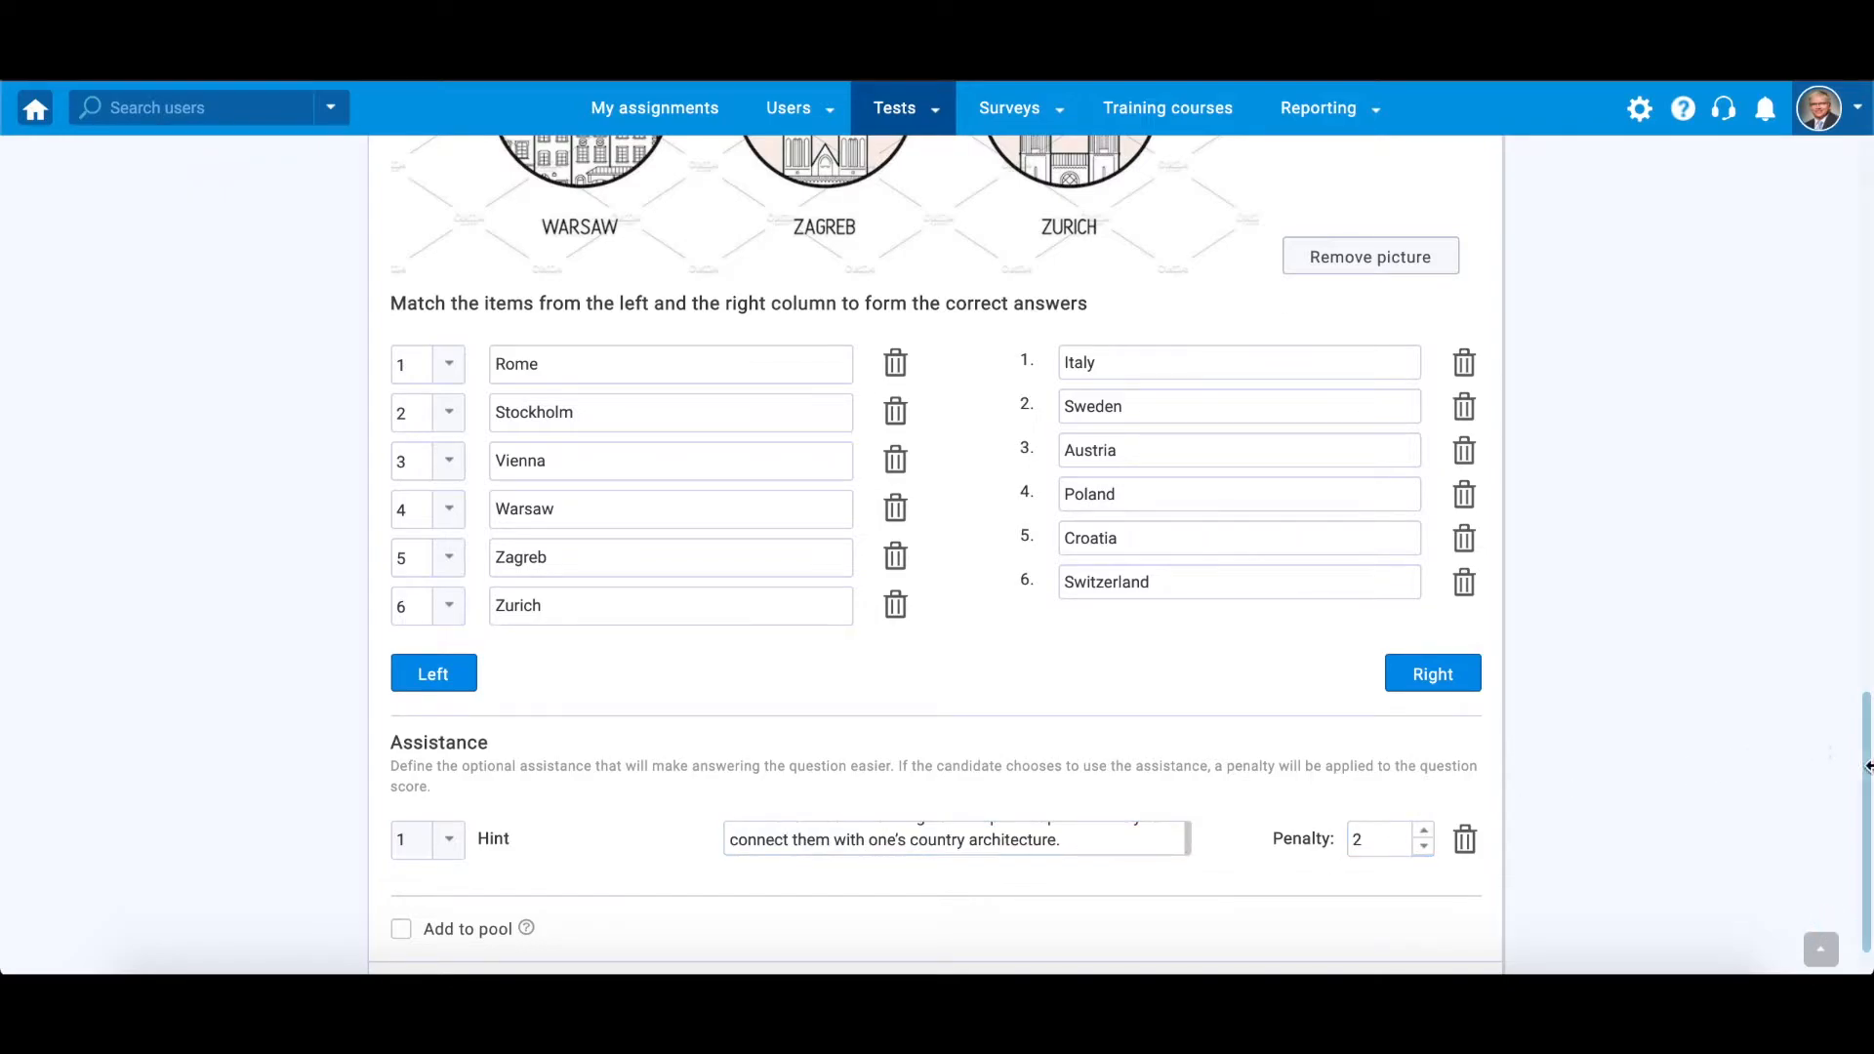
Enable adding the question to a pool and select the General Knowledge pool
left_click_drag(1866, 742, 1866, 766)
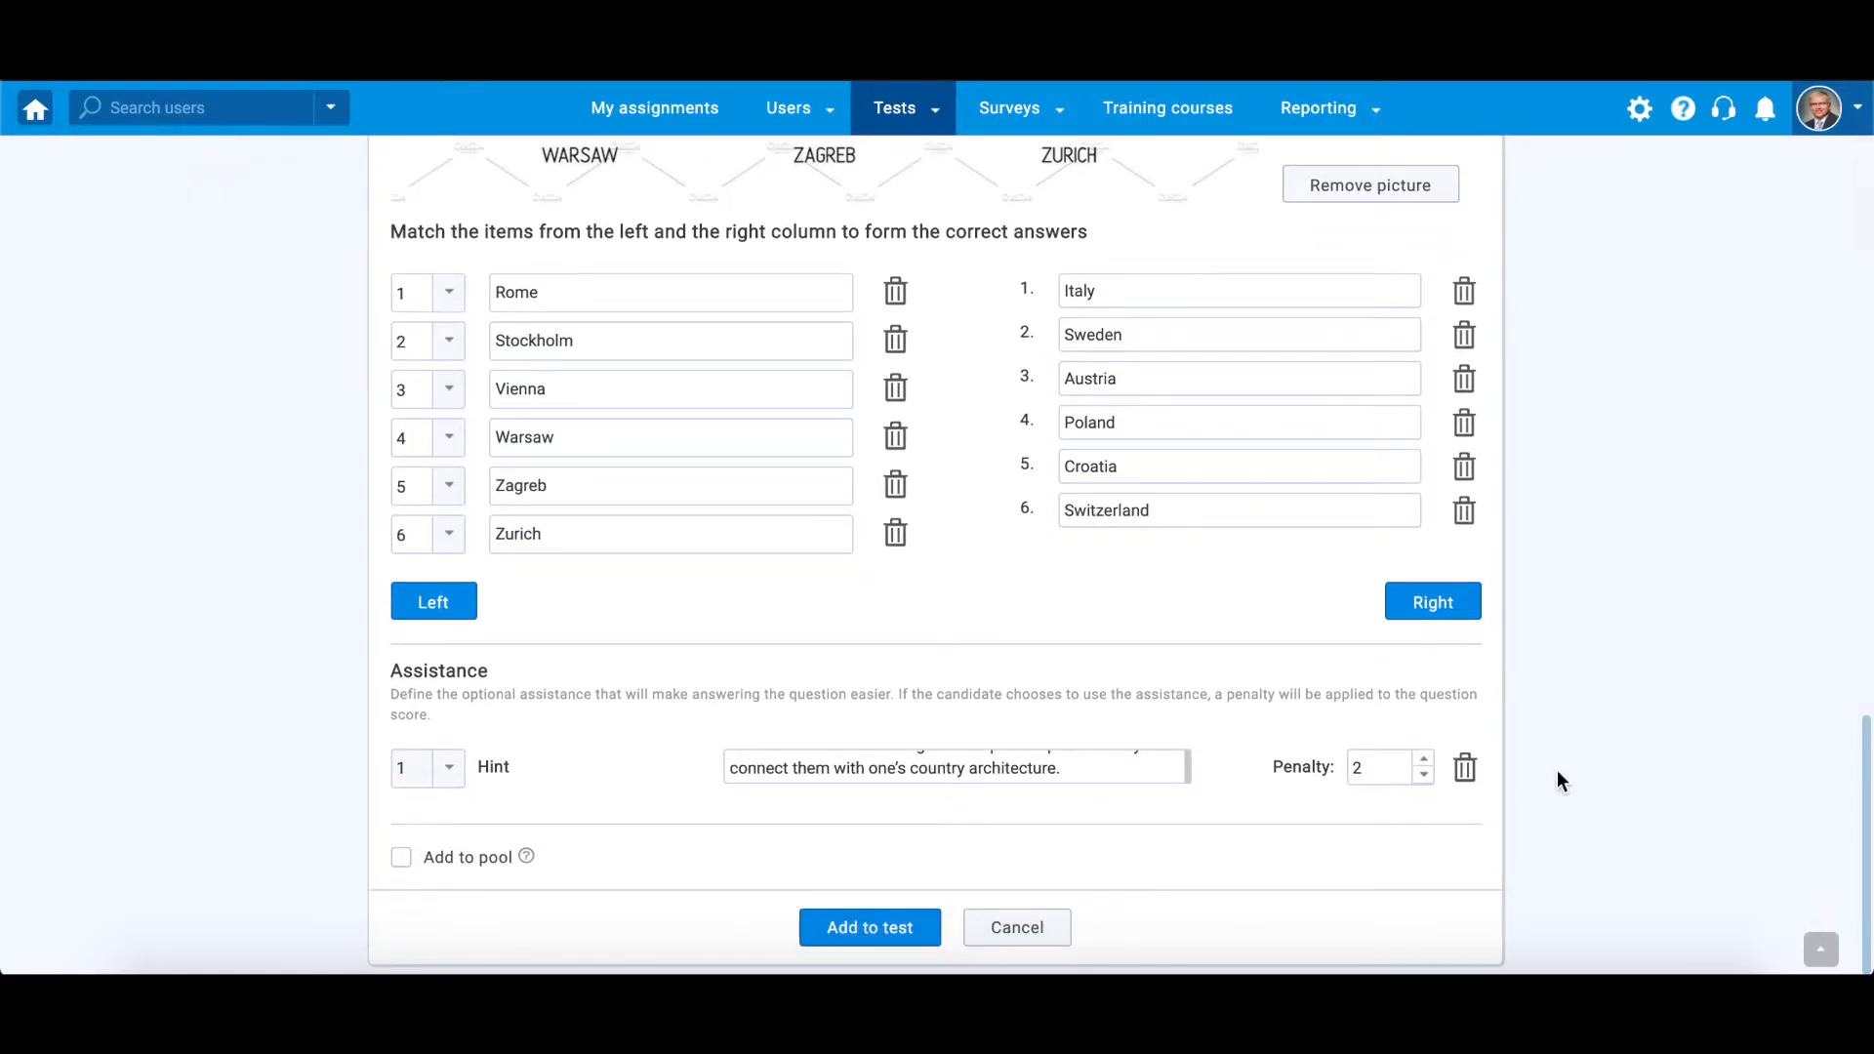
left_click(402, 858)
left_click(1464, 871)
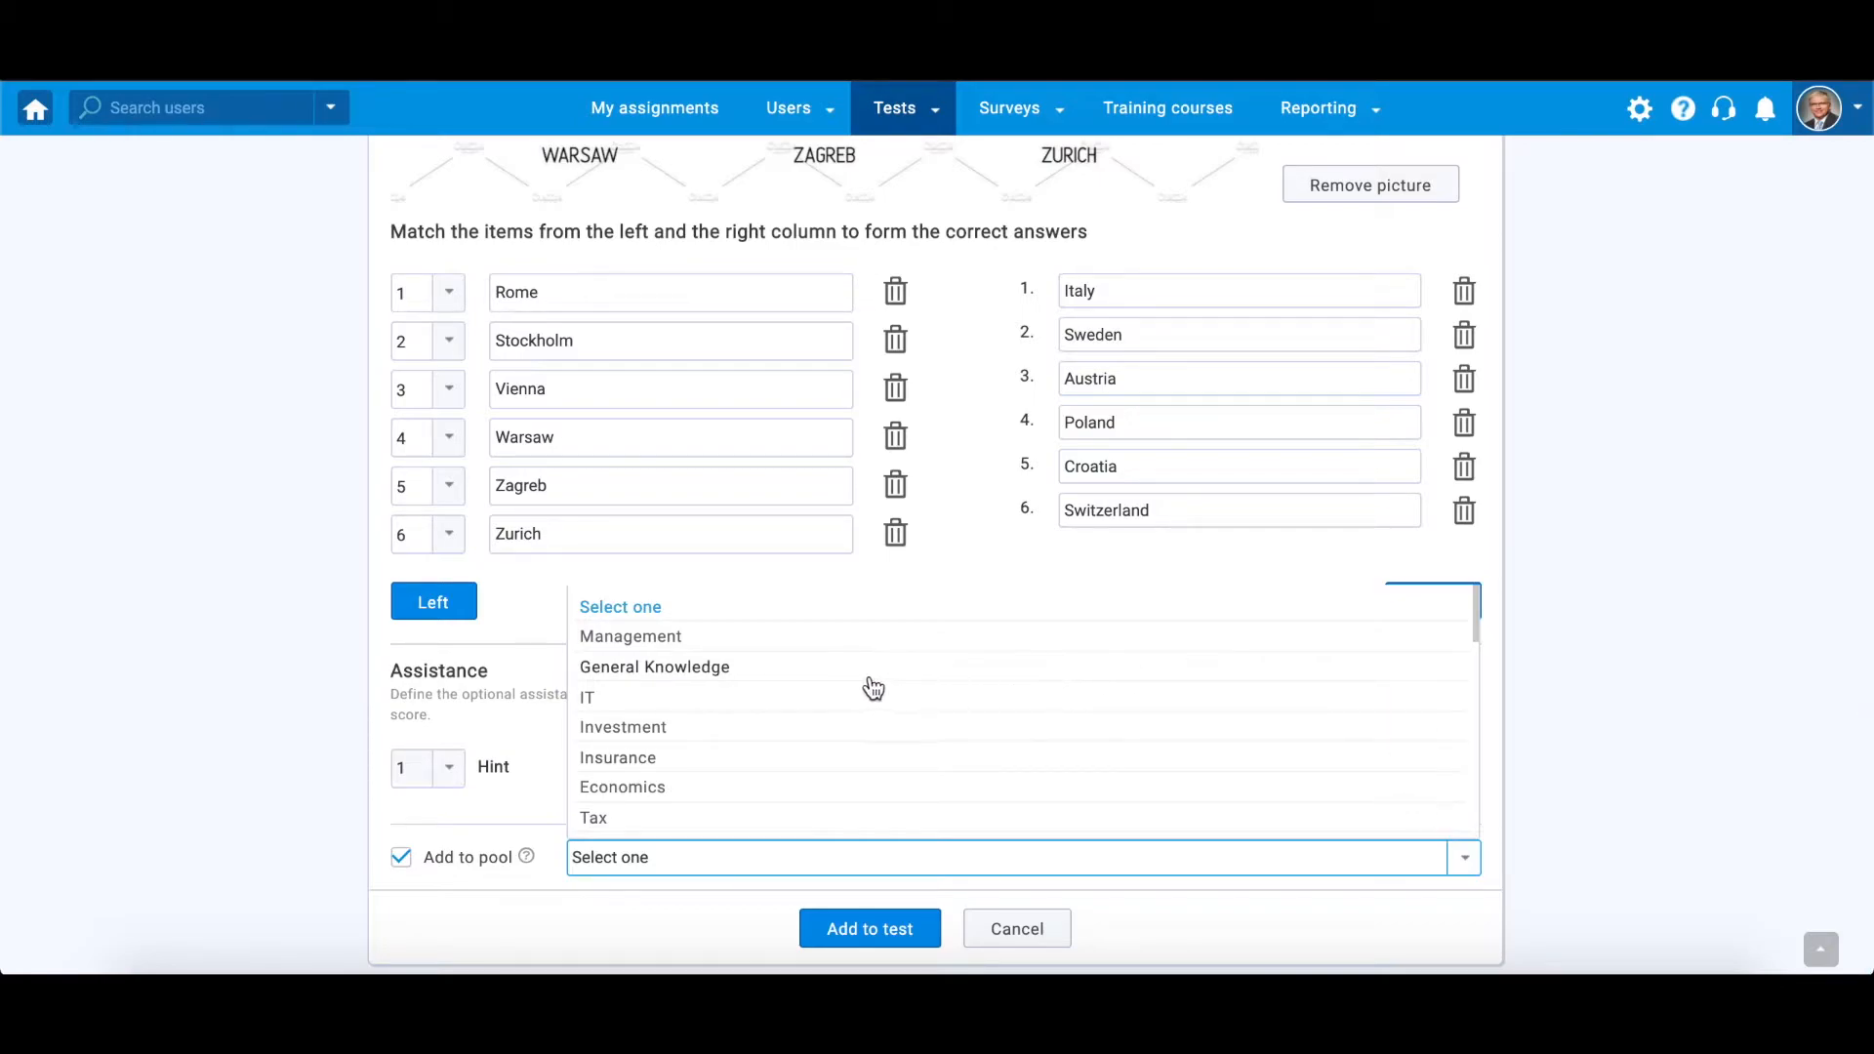
left_click(787, 668)
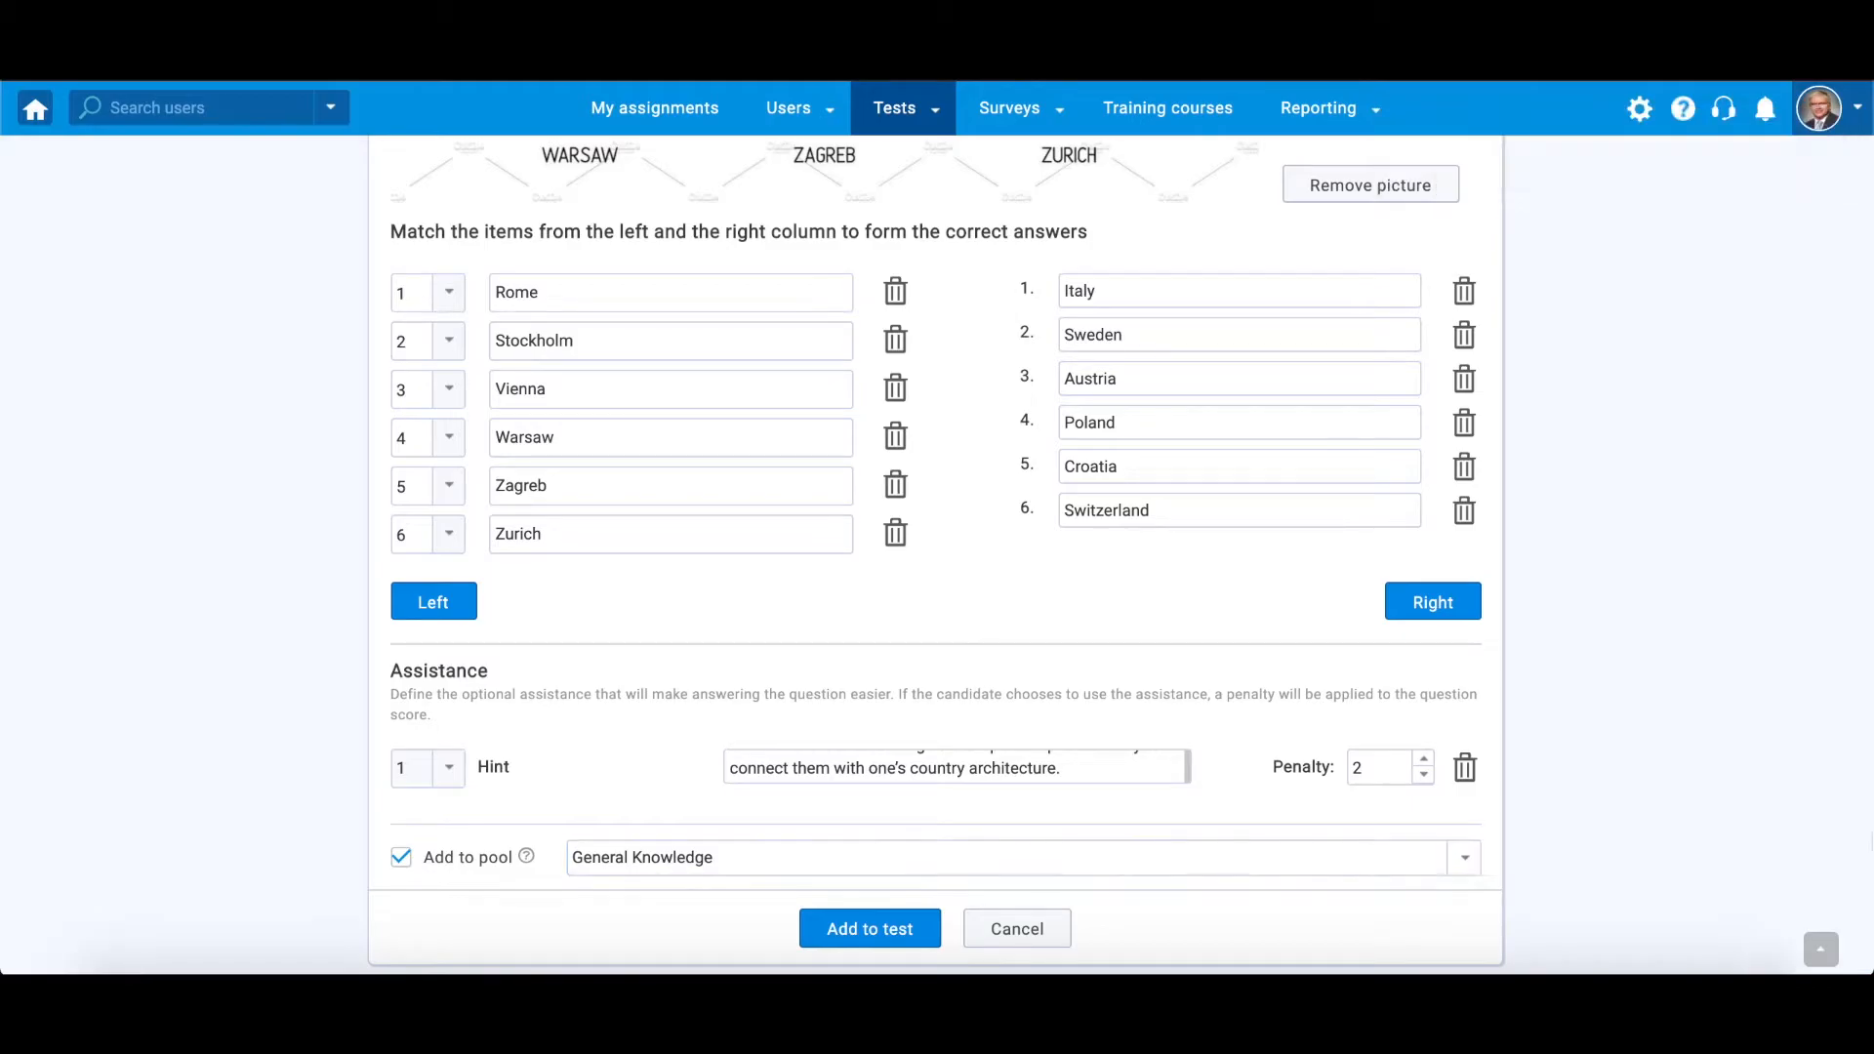
Open the Add translation dialog, browse the language list, and cancel without saving
scroll(936, 554, "up", 3)
scroll(936, 555, "up", 10)
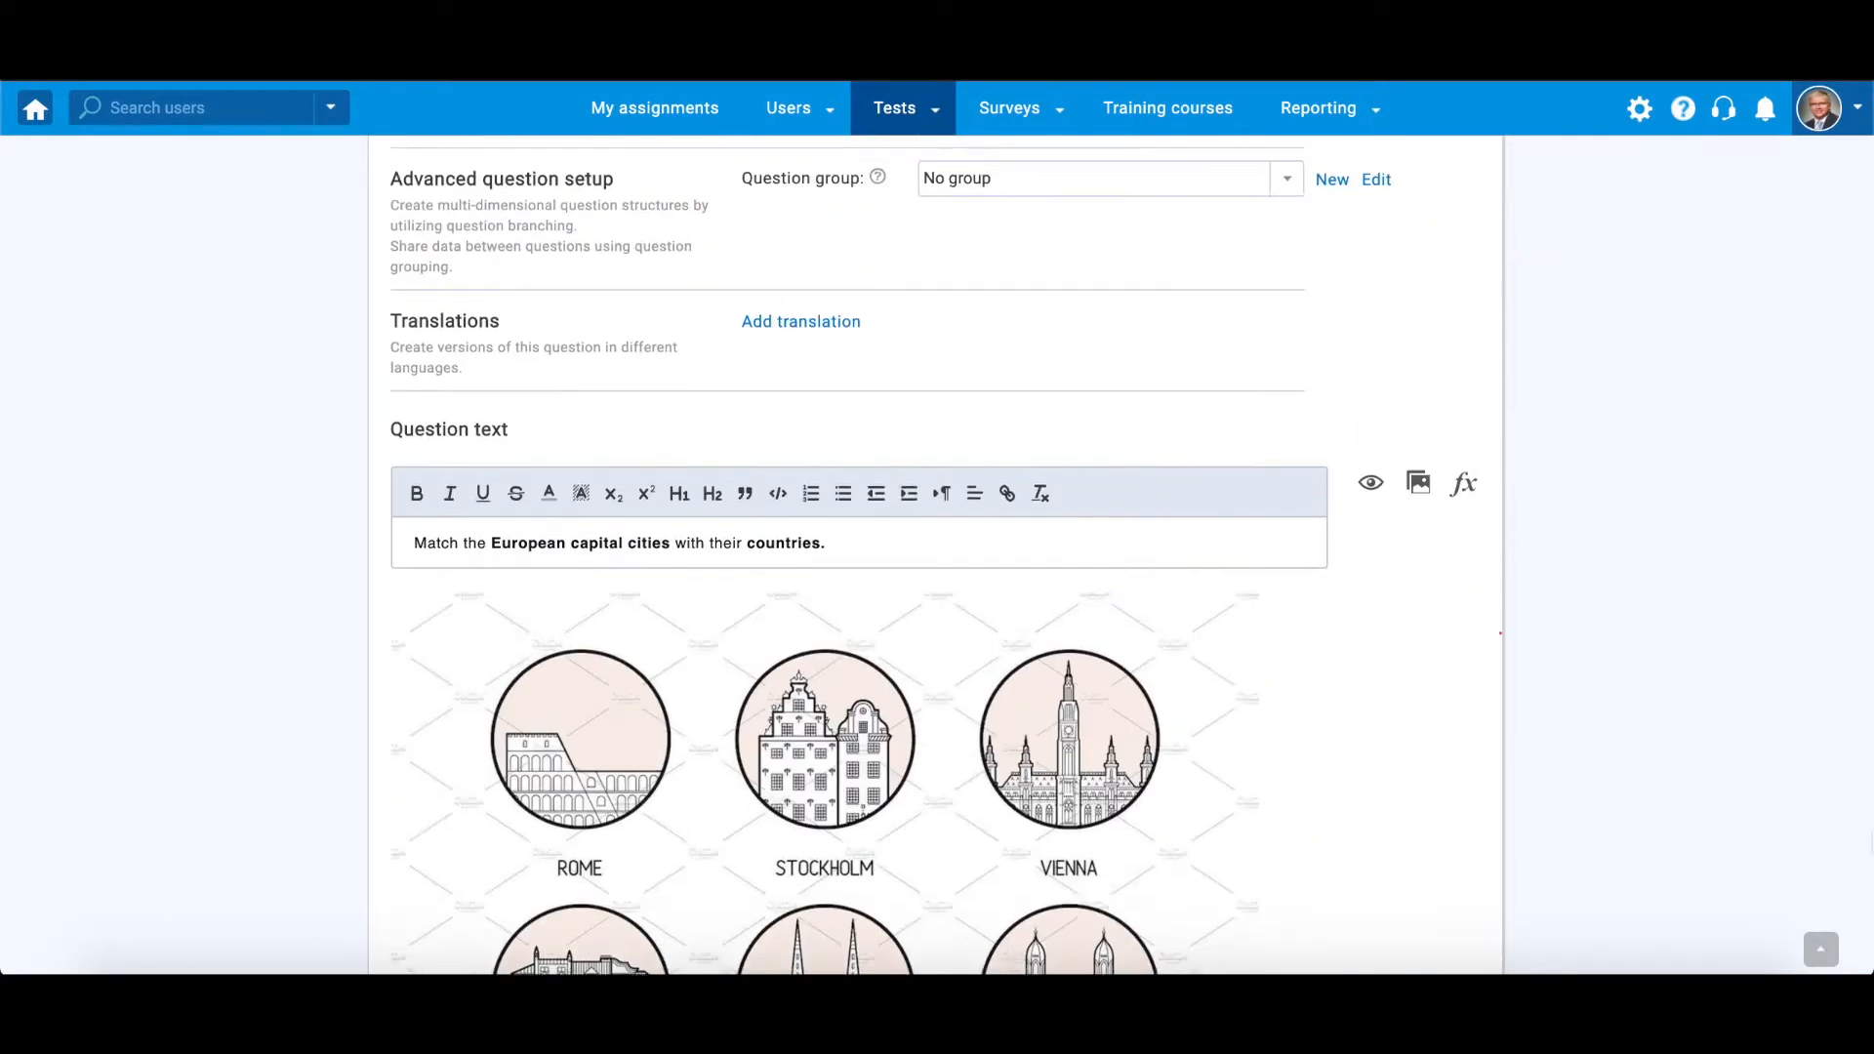
scroll(936, 554, "up", 1)
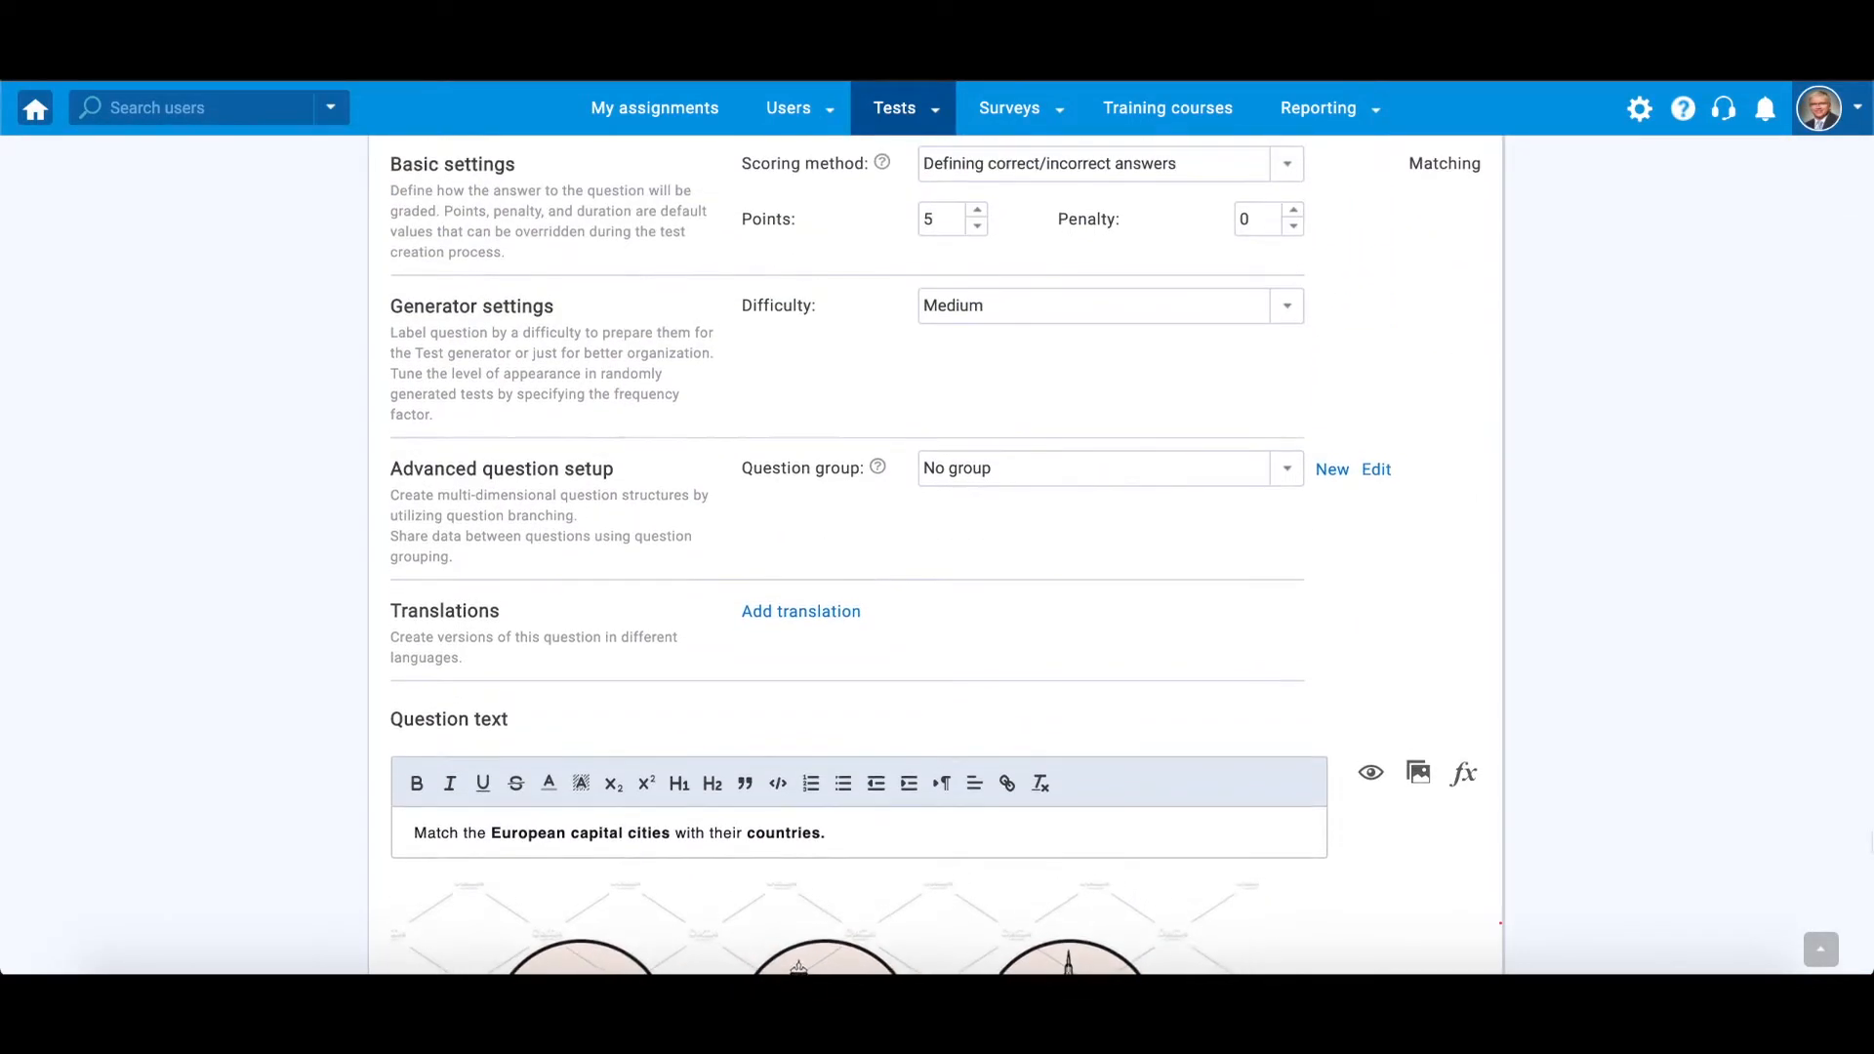
left_click(845, 612)
left_click(917, 246)
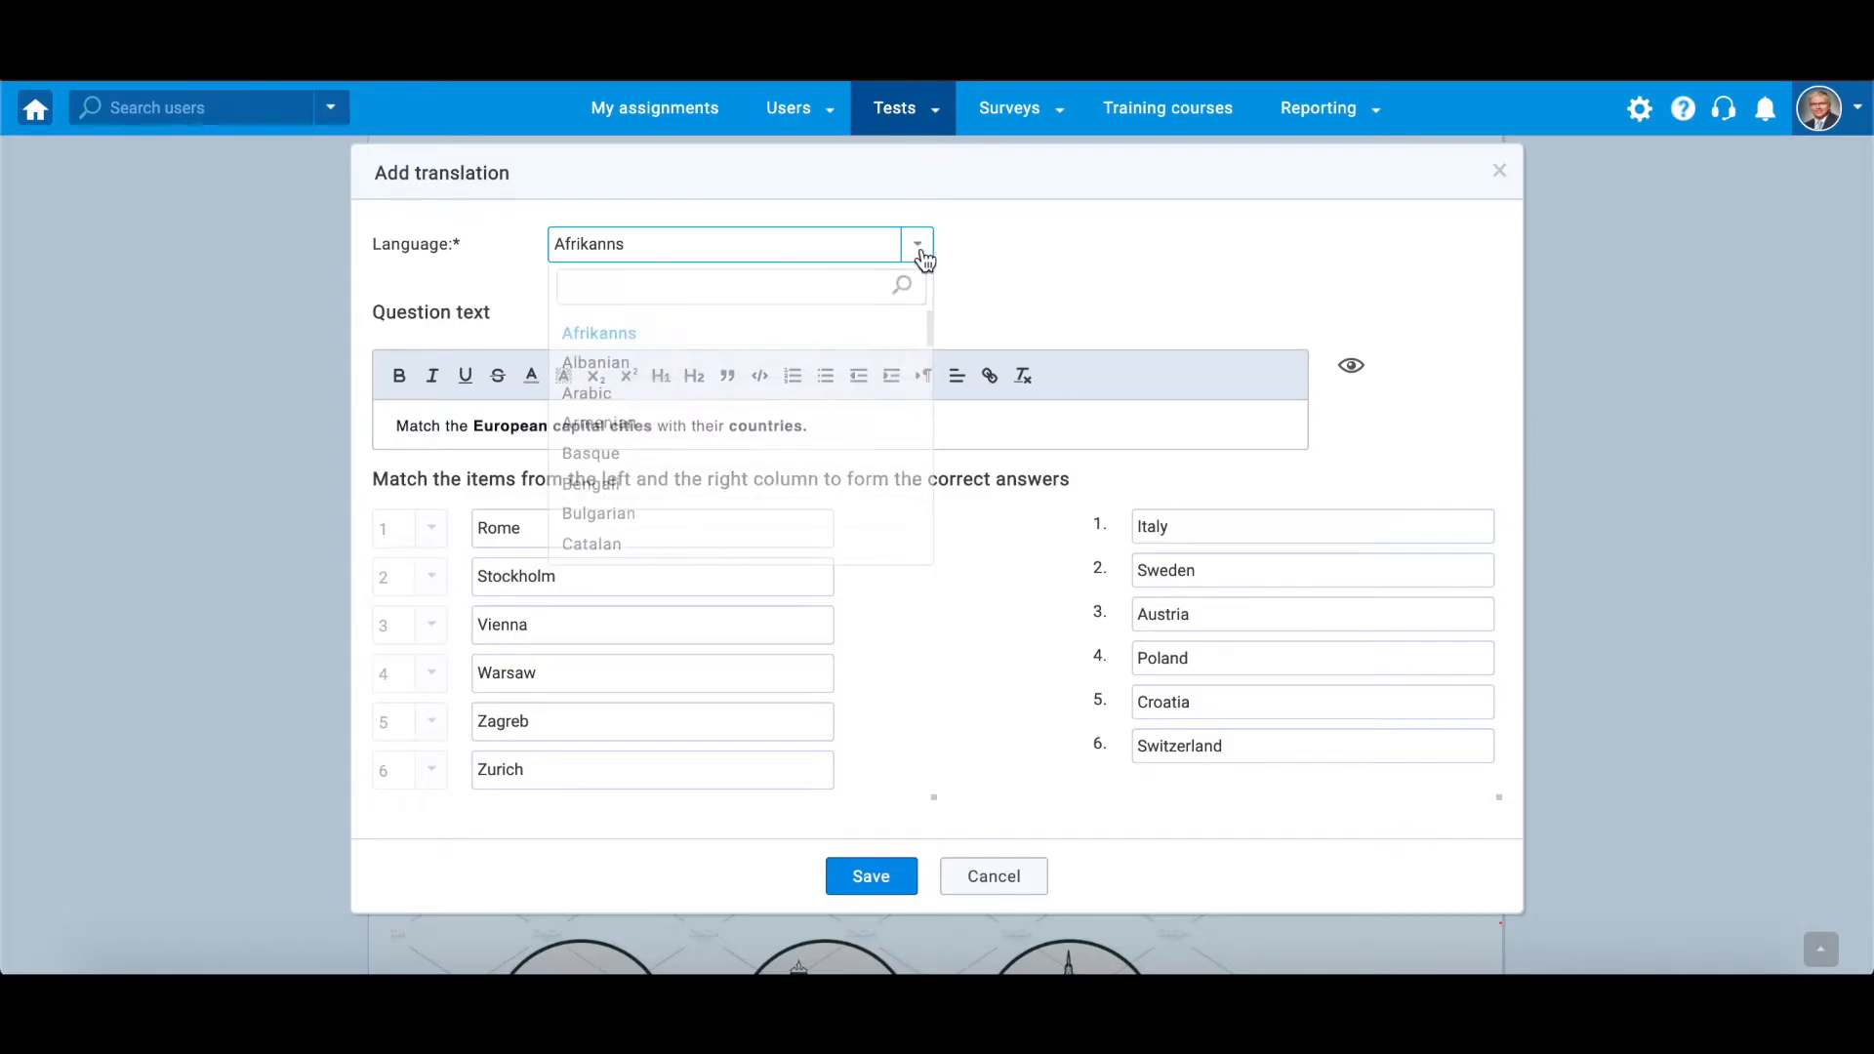
scroll(819, 376, "down", 10)
scroll(820, 376, "down", 5)
left_click(1002, 576)
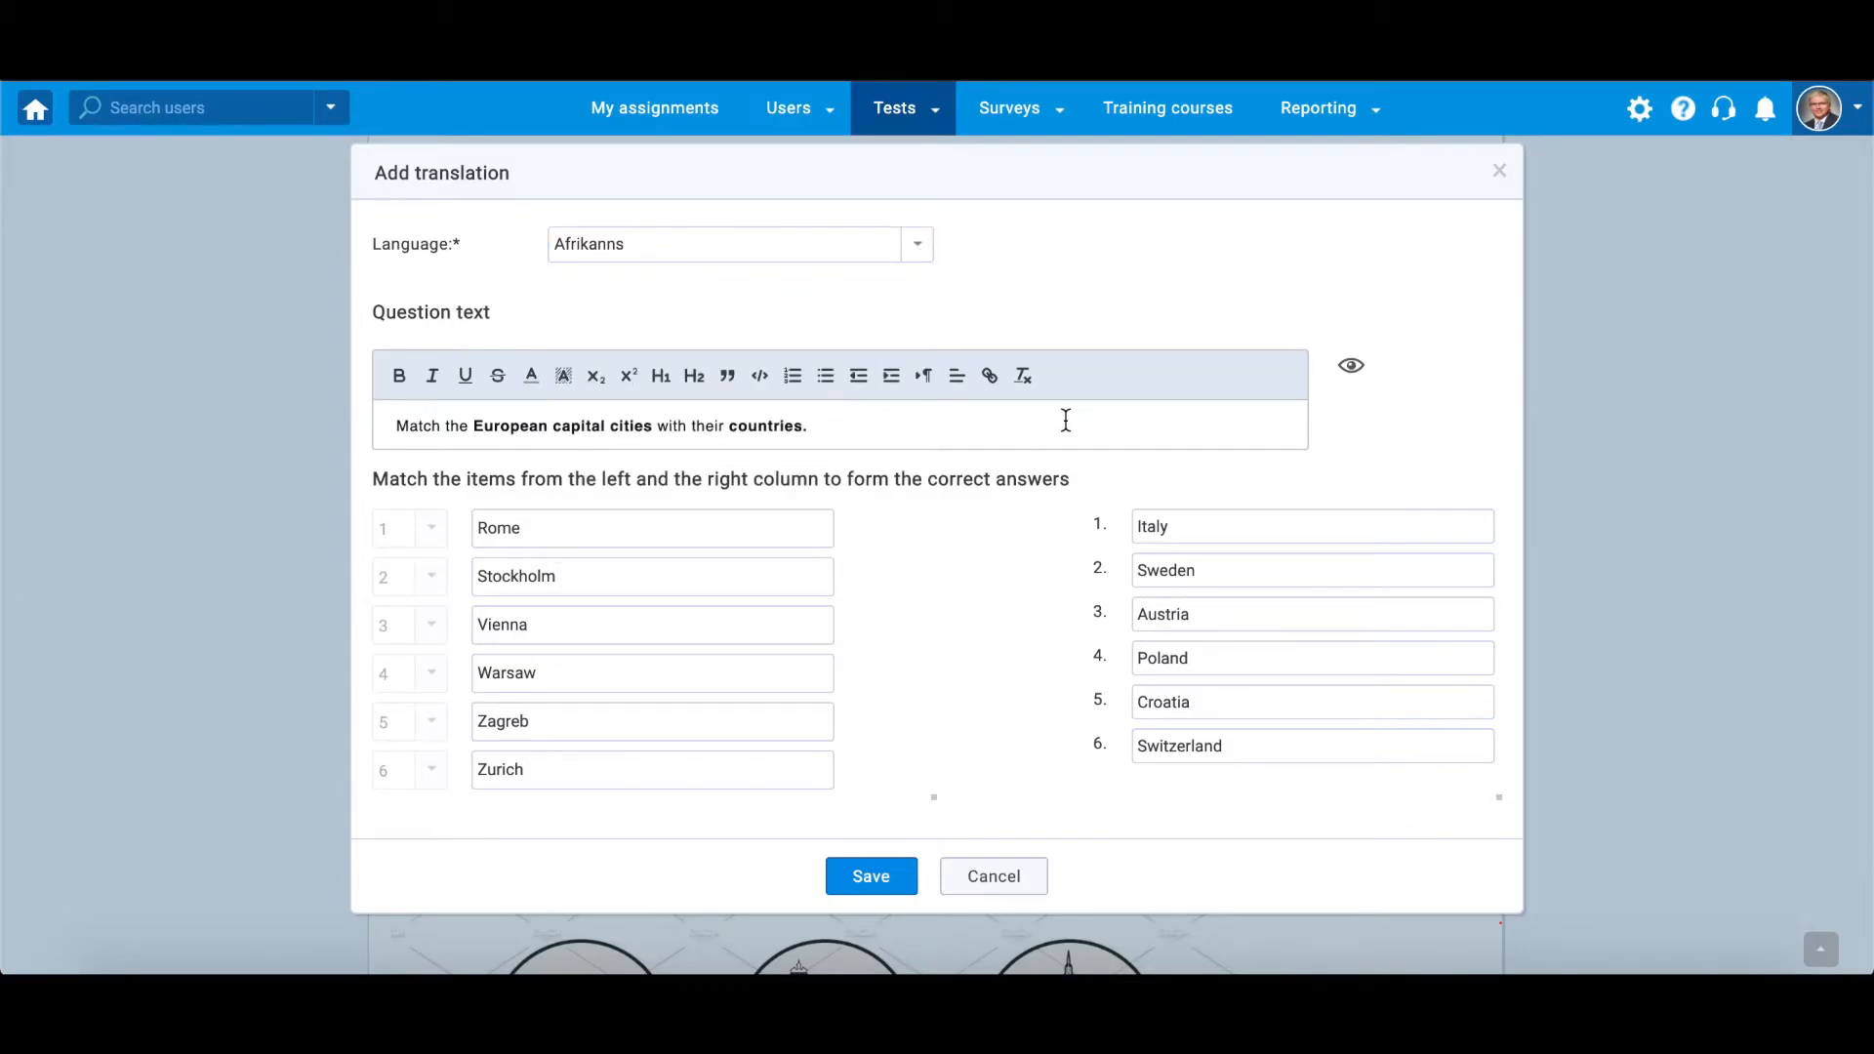
left_click(809, 532)
left_click(1027, 890)
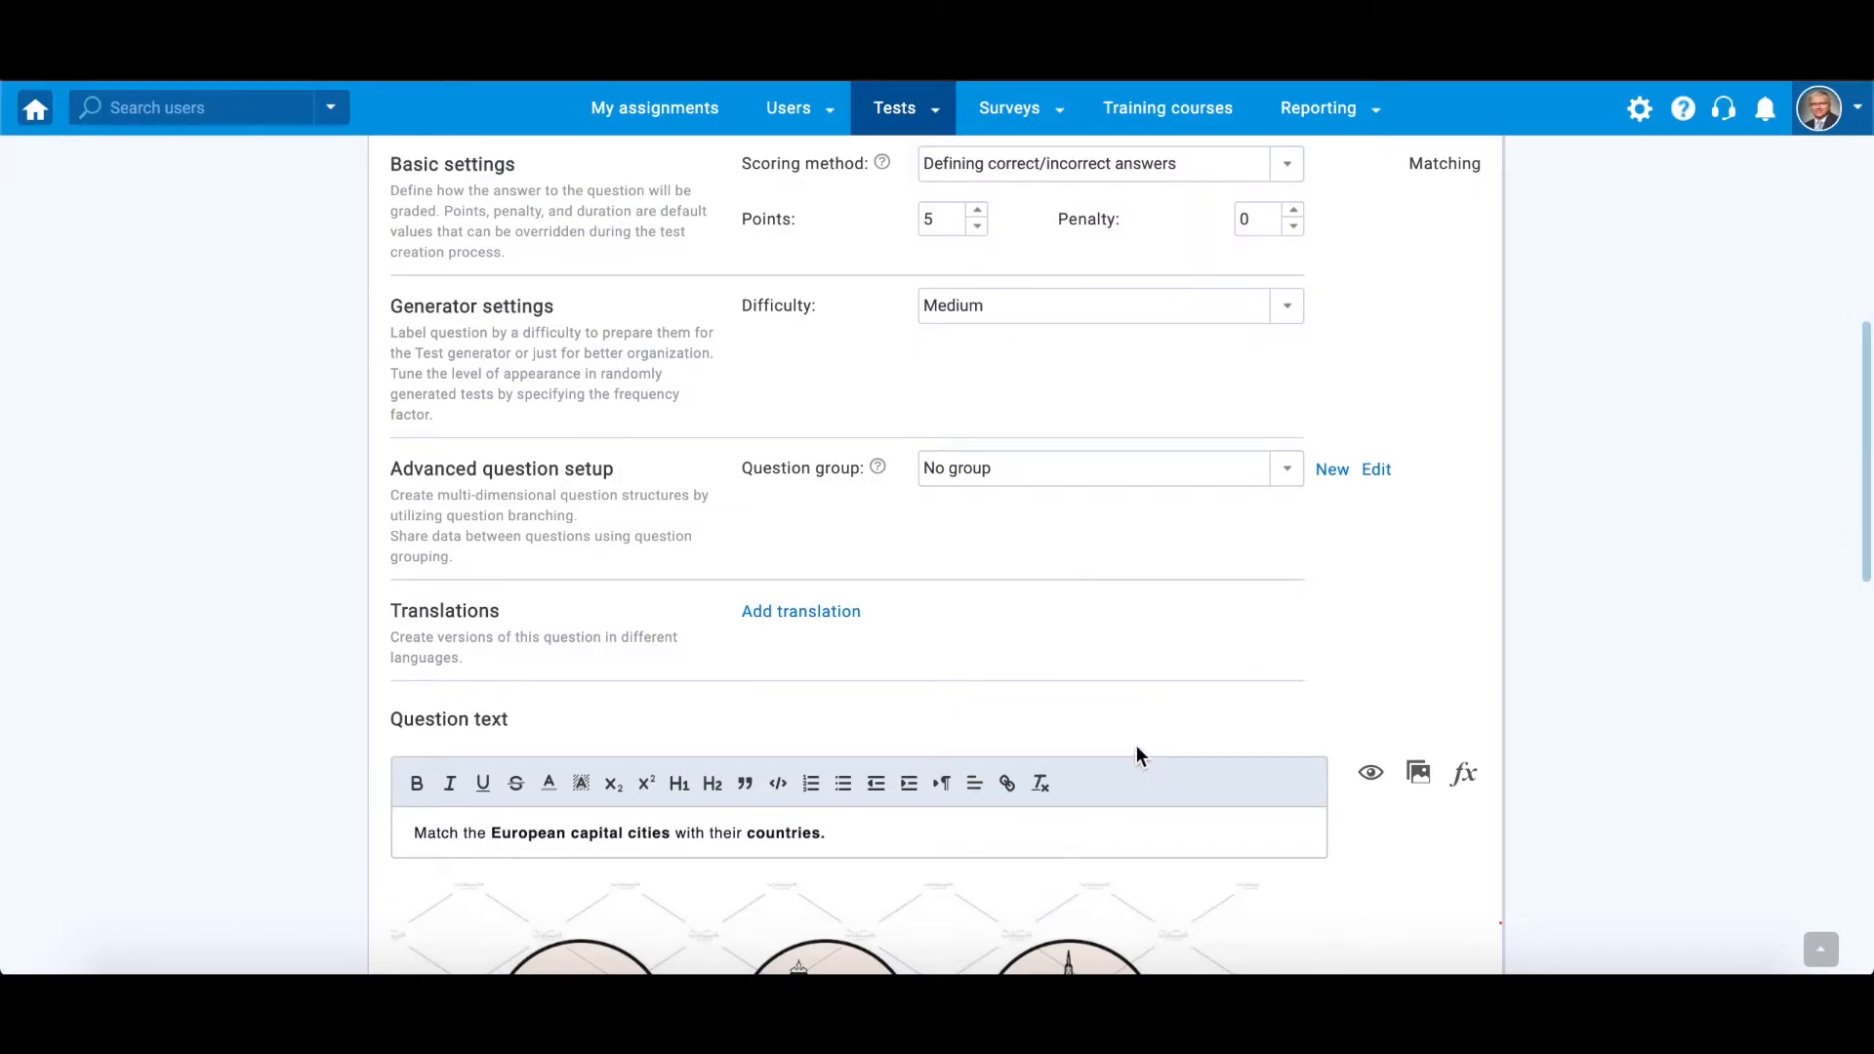
Create a new question group named General Geography Knowledge with pasted description text about testing geographical knowledge, and save it
left_click(1335, 479)
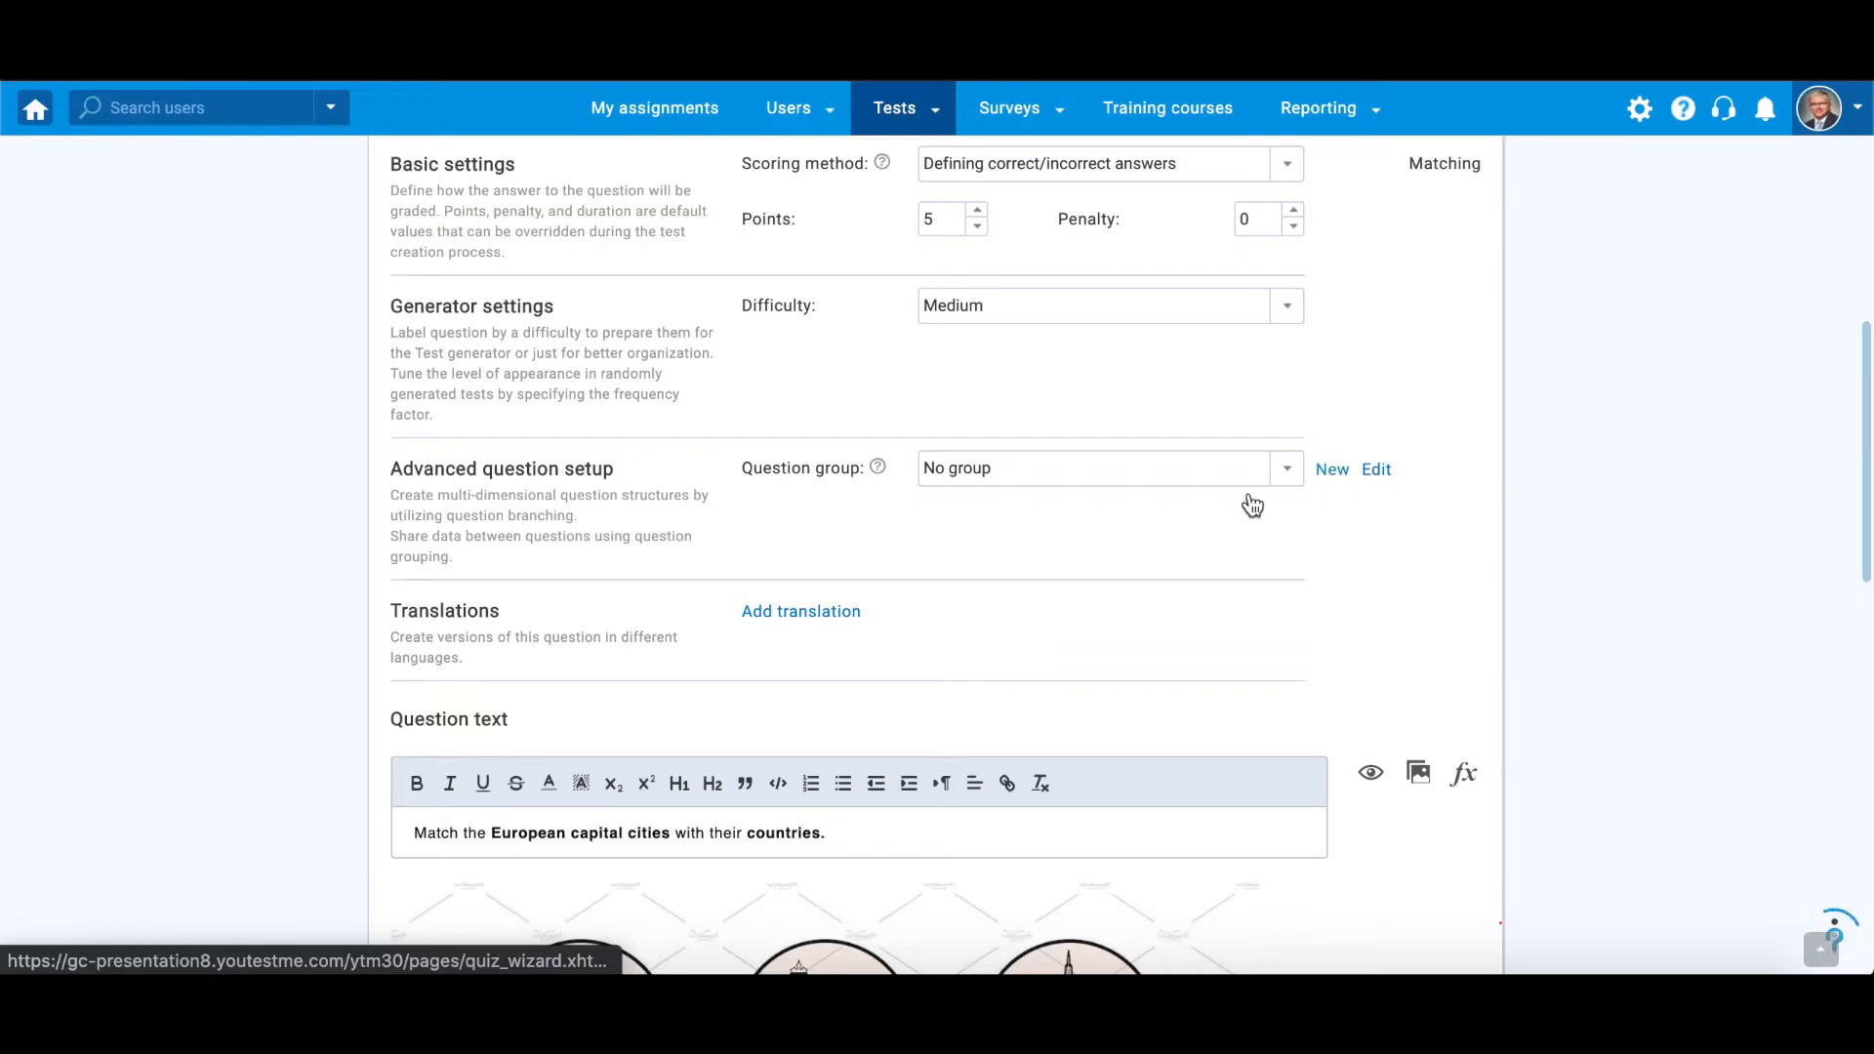
type("General Geography Knowledge")
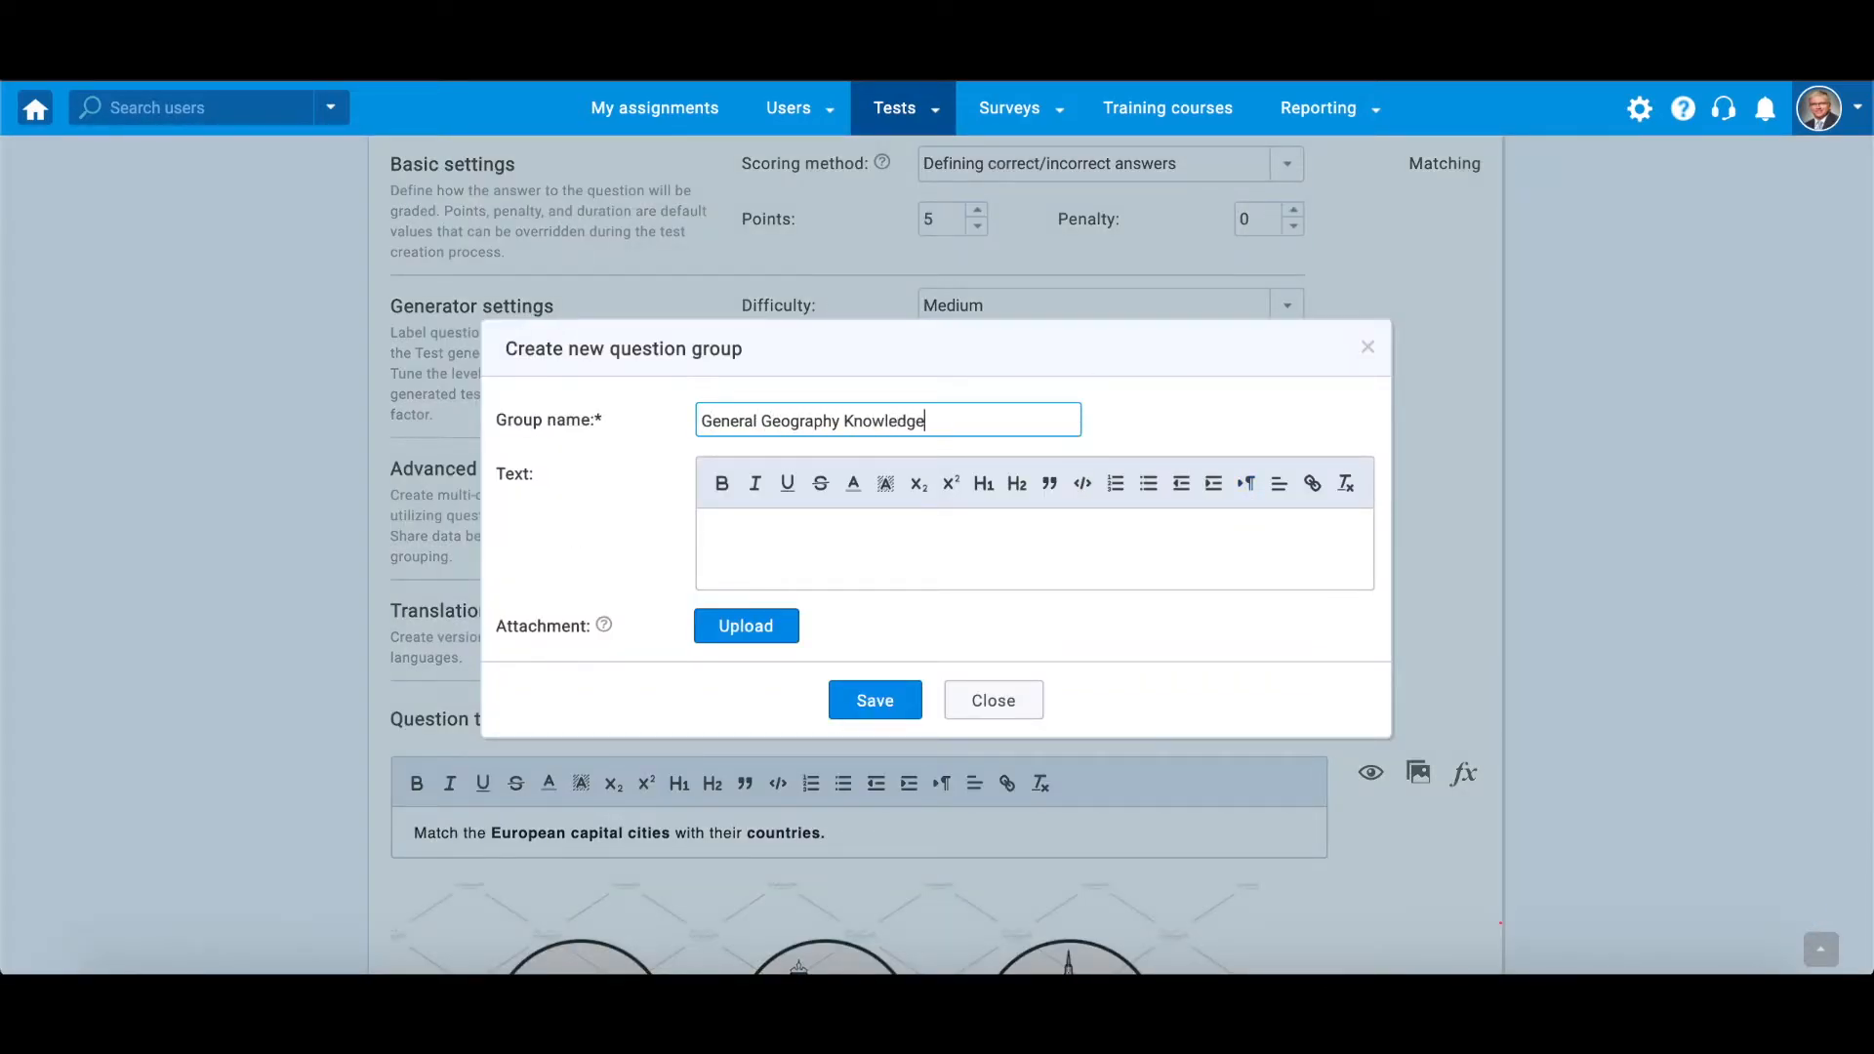
left_click(974, 527)
type("This test group aims to test a candidate's knowledge about well-known geographical terms, such as the most famous capitals, rivers, mountains, etc.")
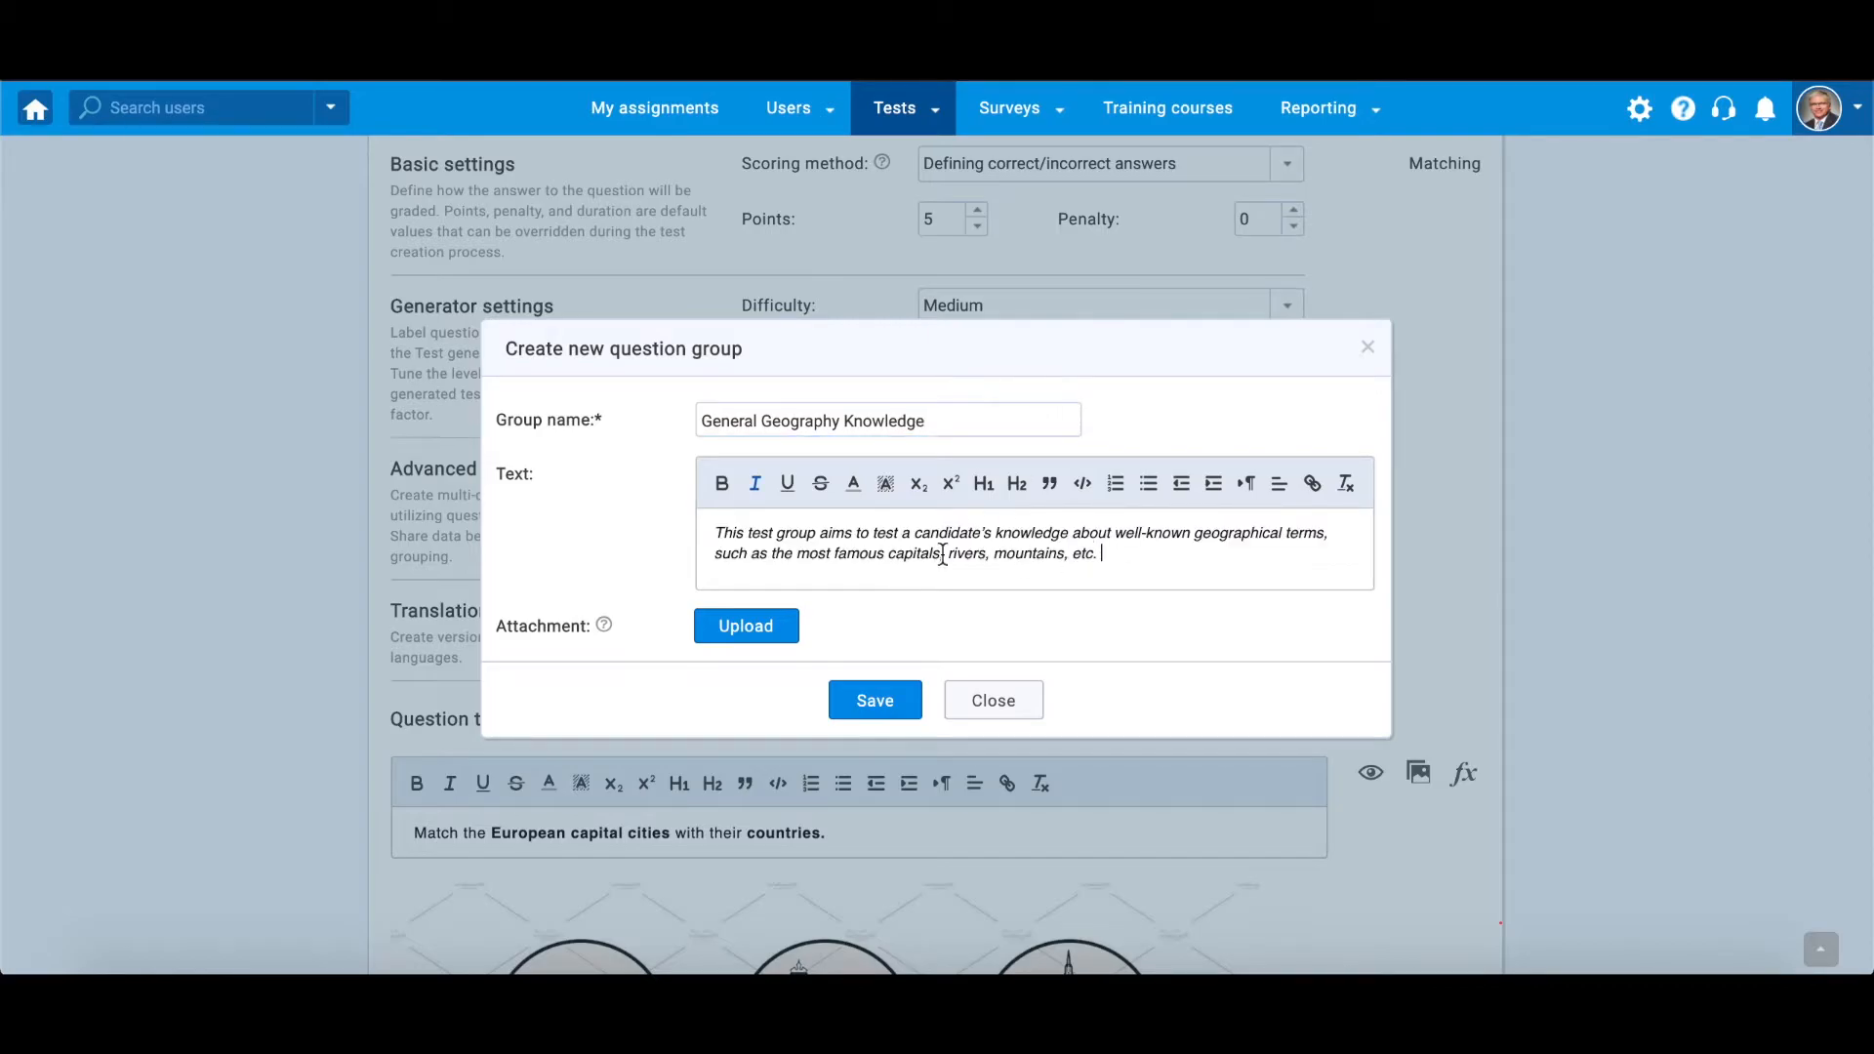
left_click(879, 701)
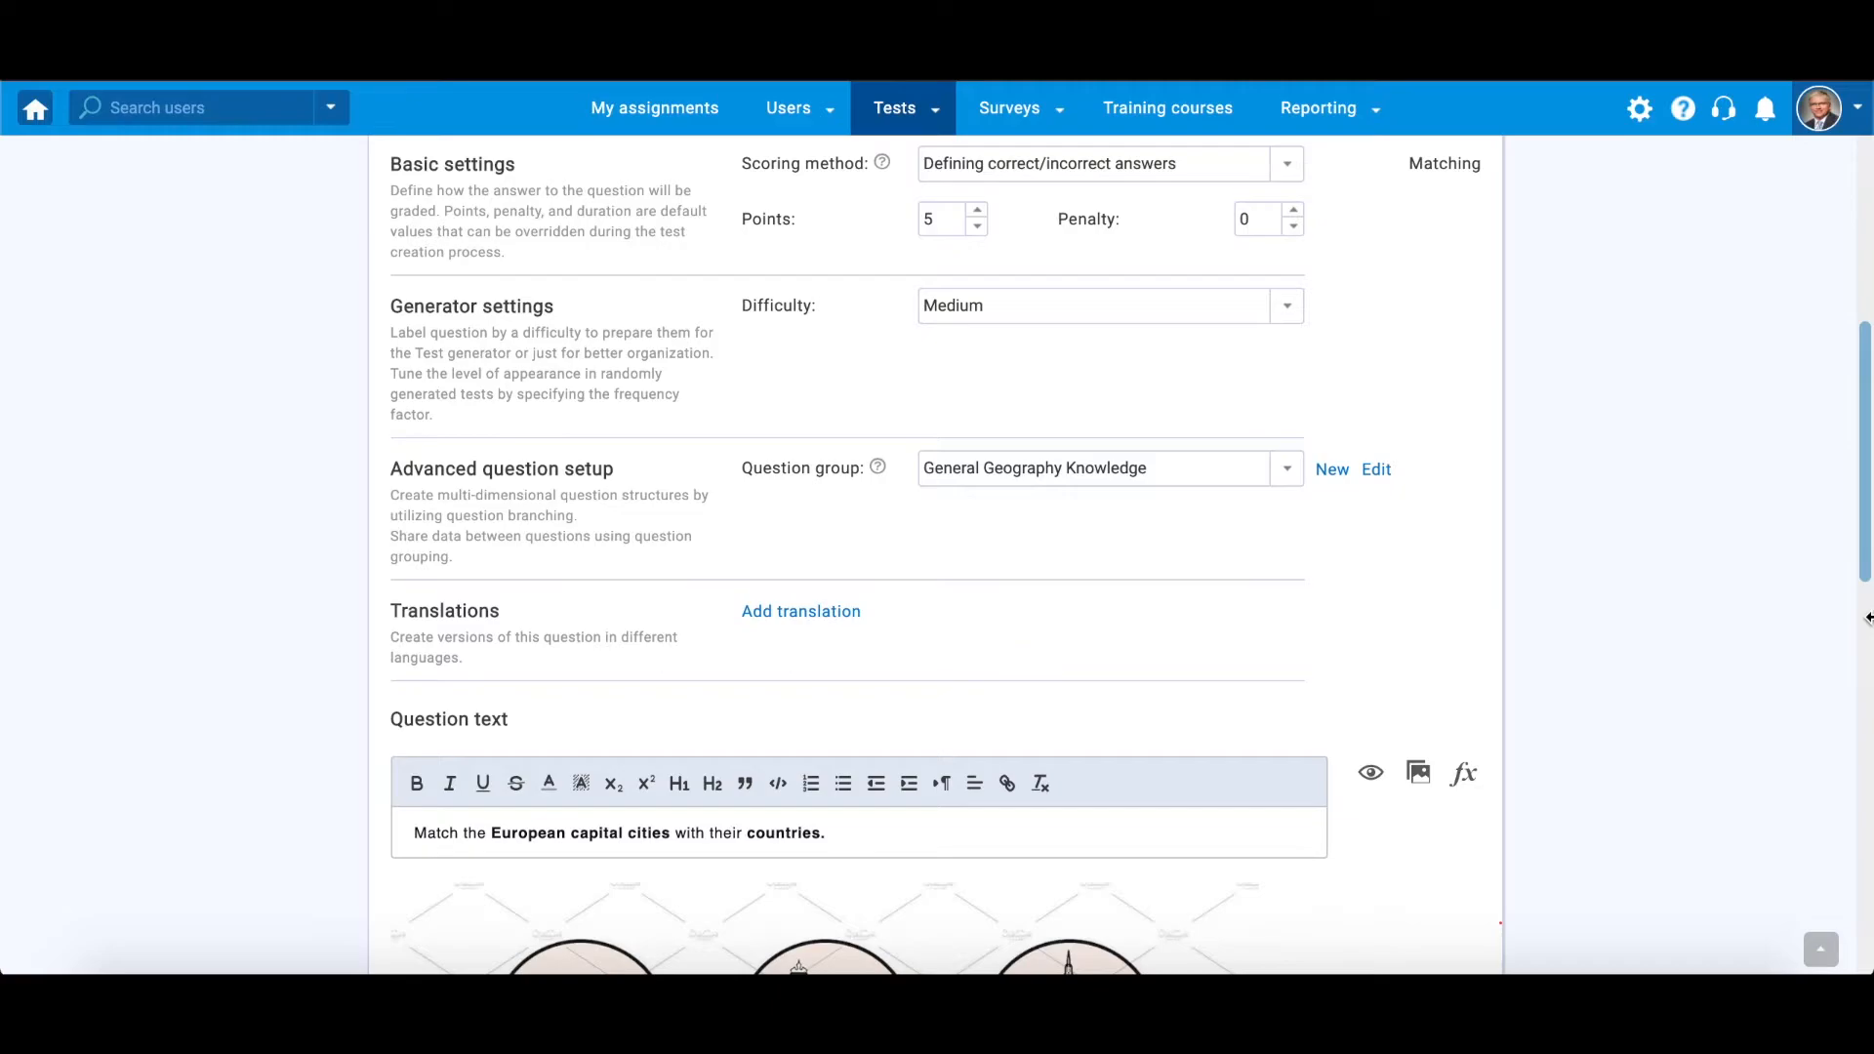
Set the question difficulty to Easy and review the scoring method options without changing them
left_click(1291, 307)
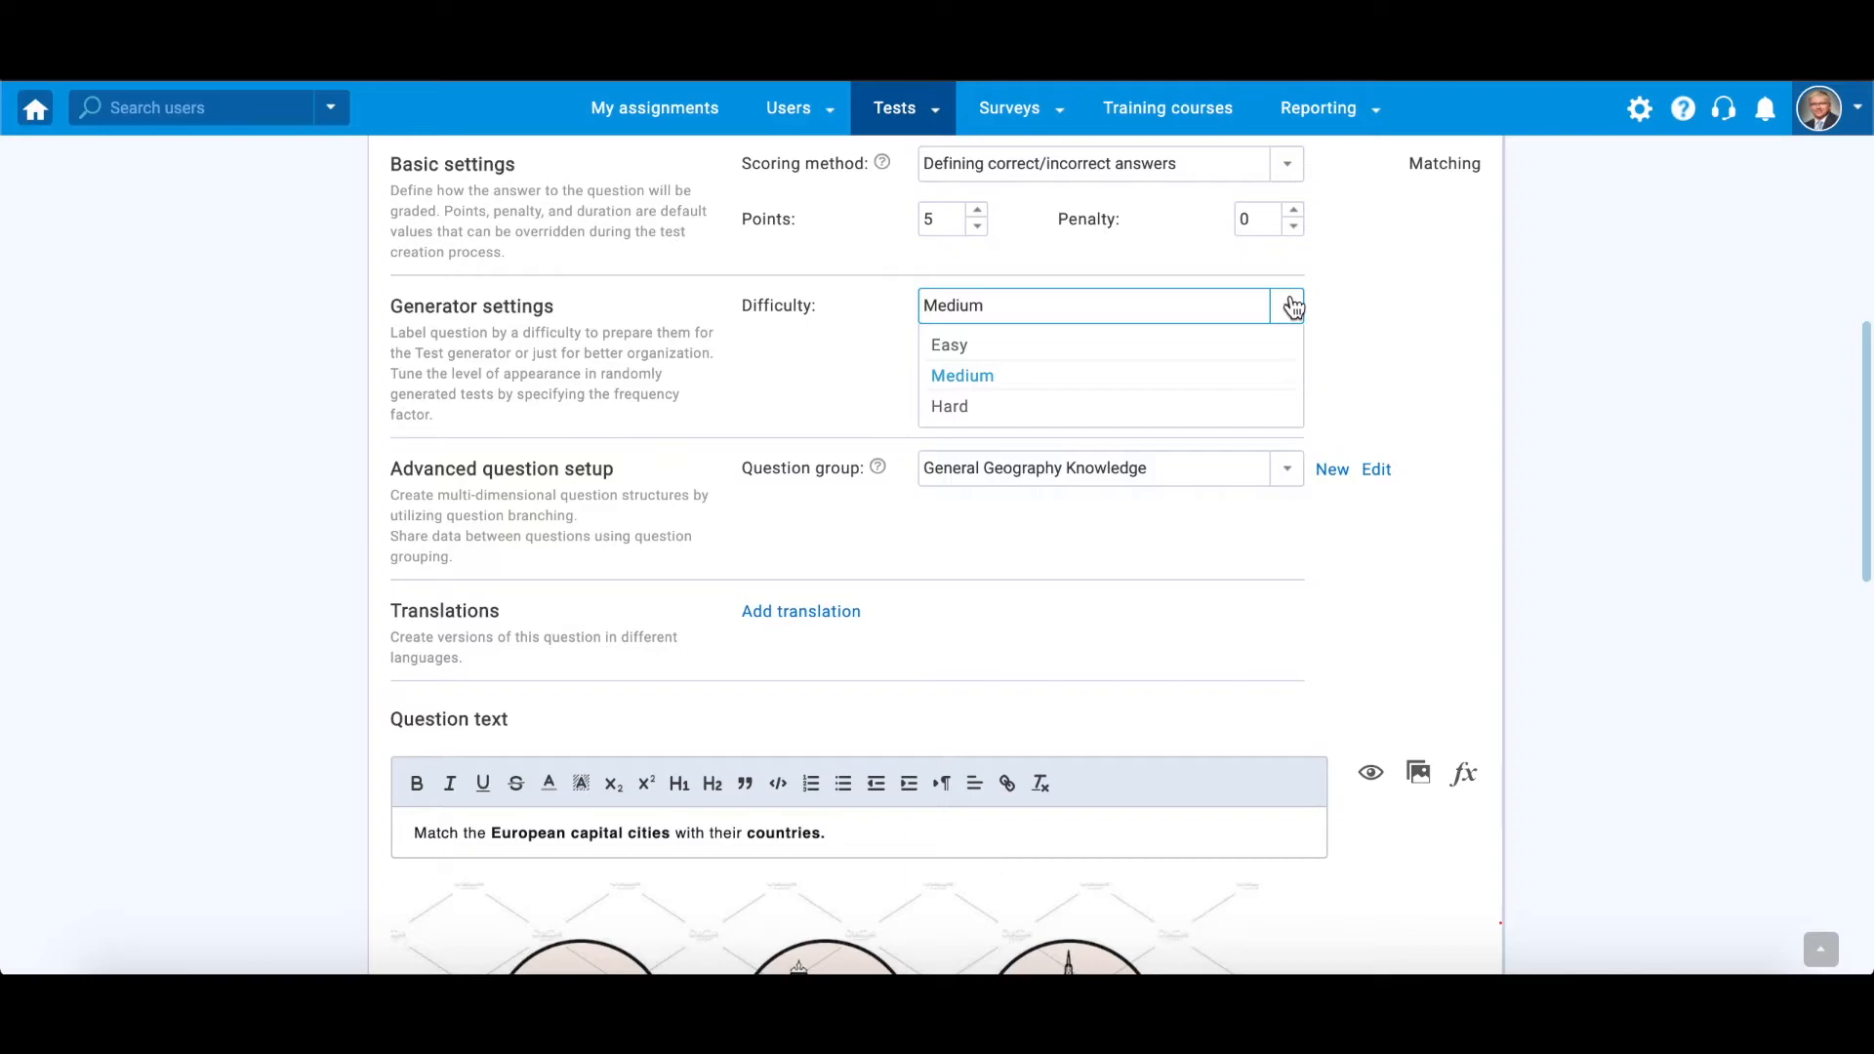
left_click(1210, 341)
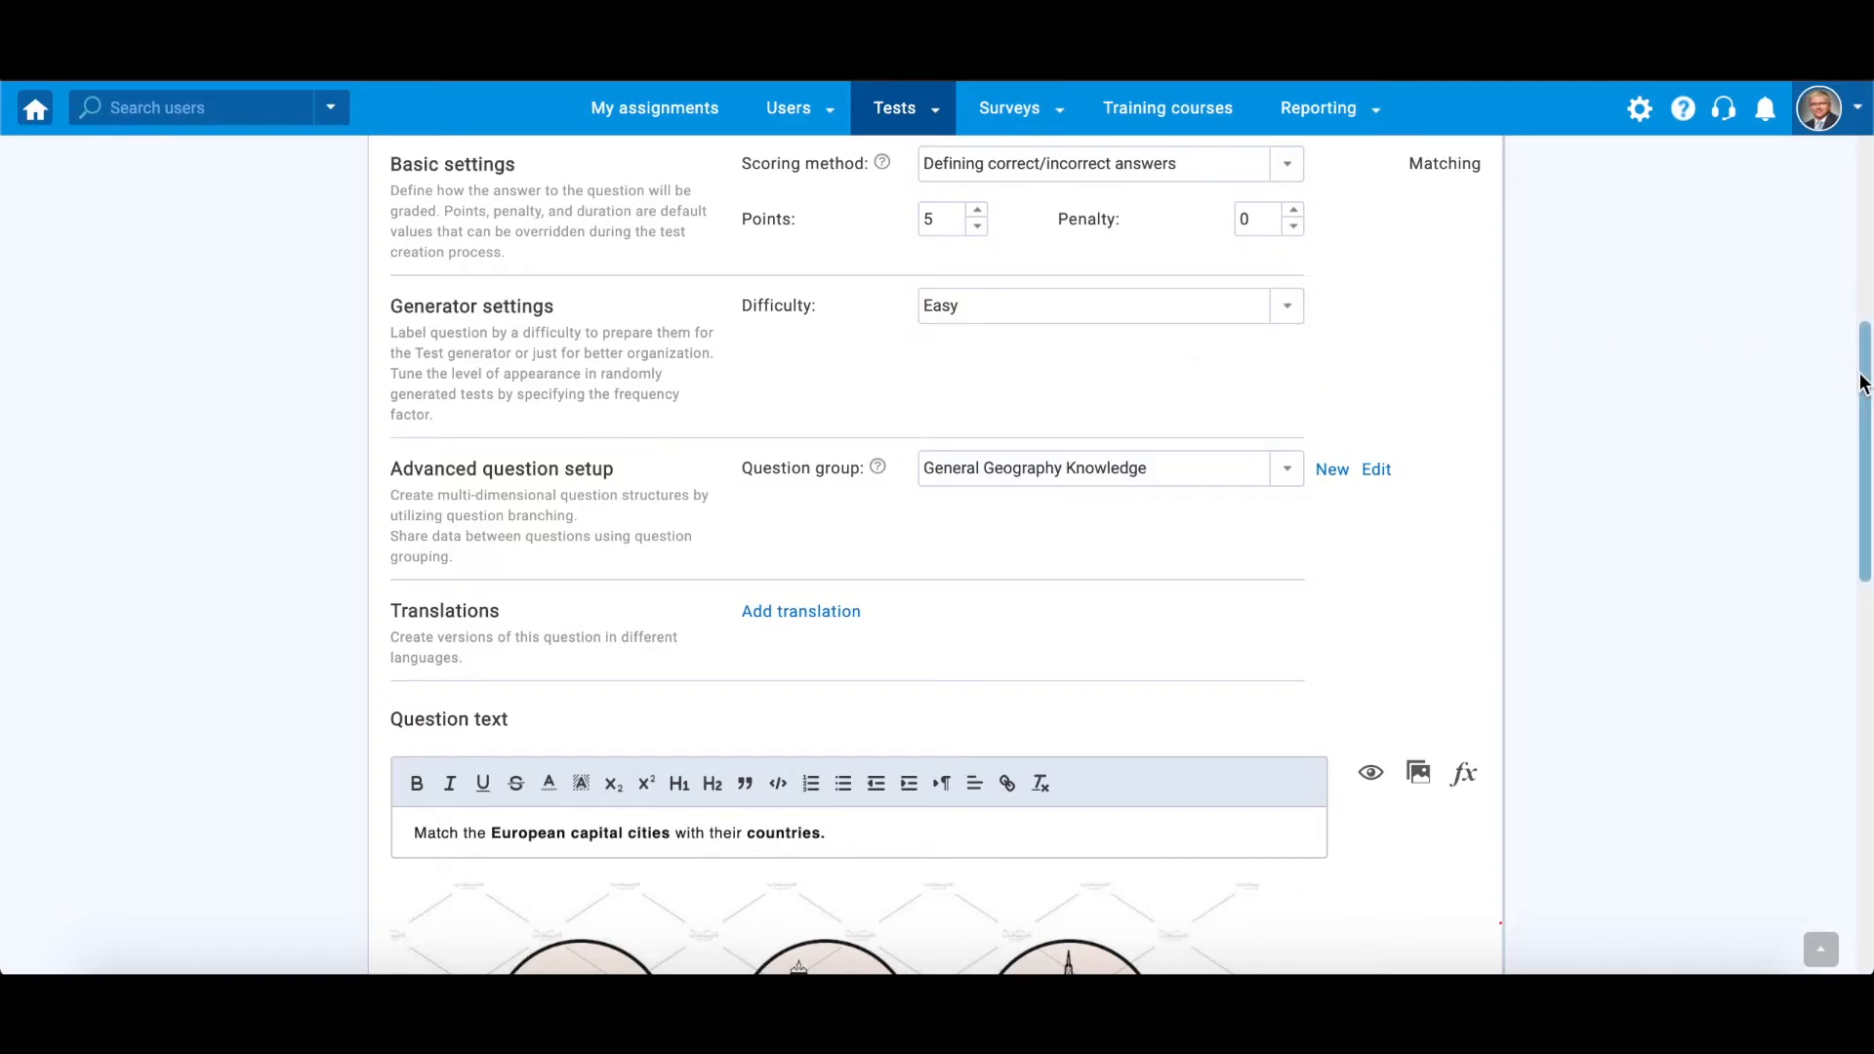
left_click(1285, 168)
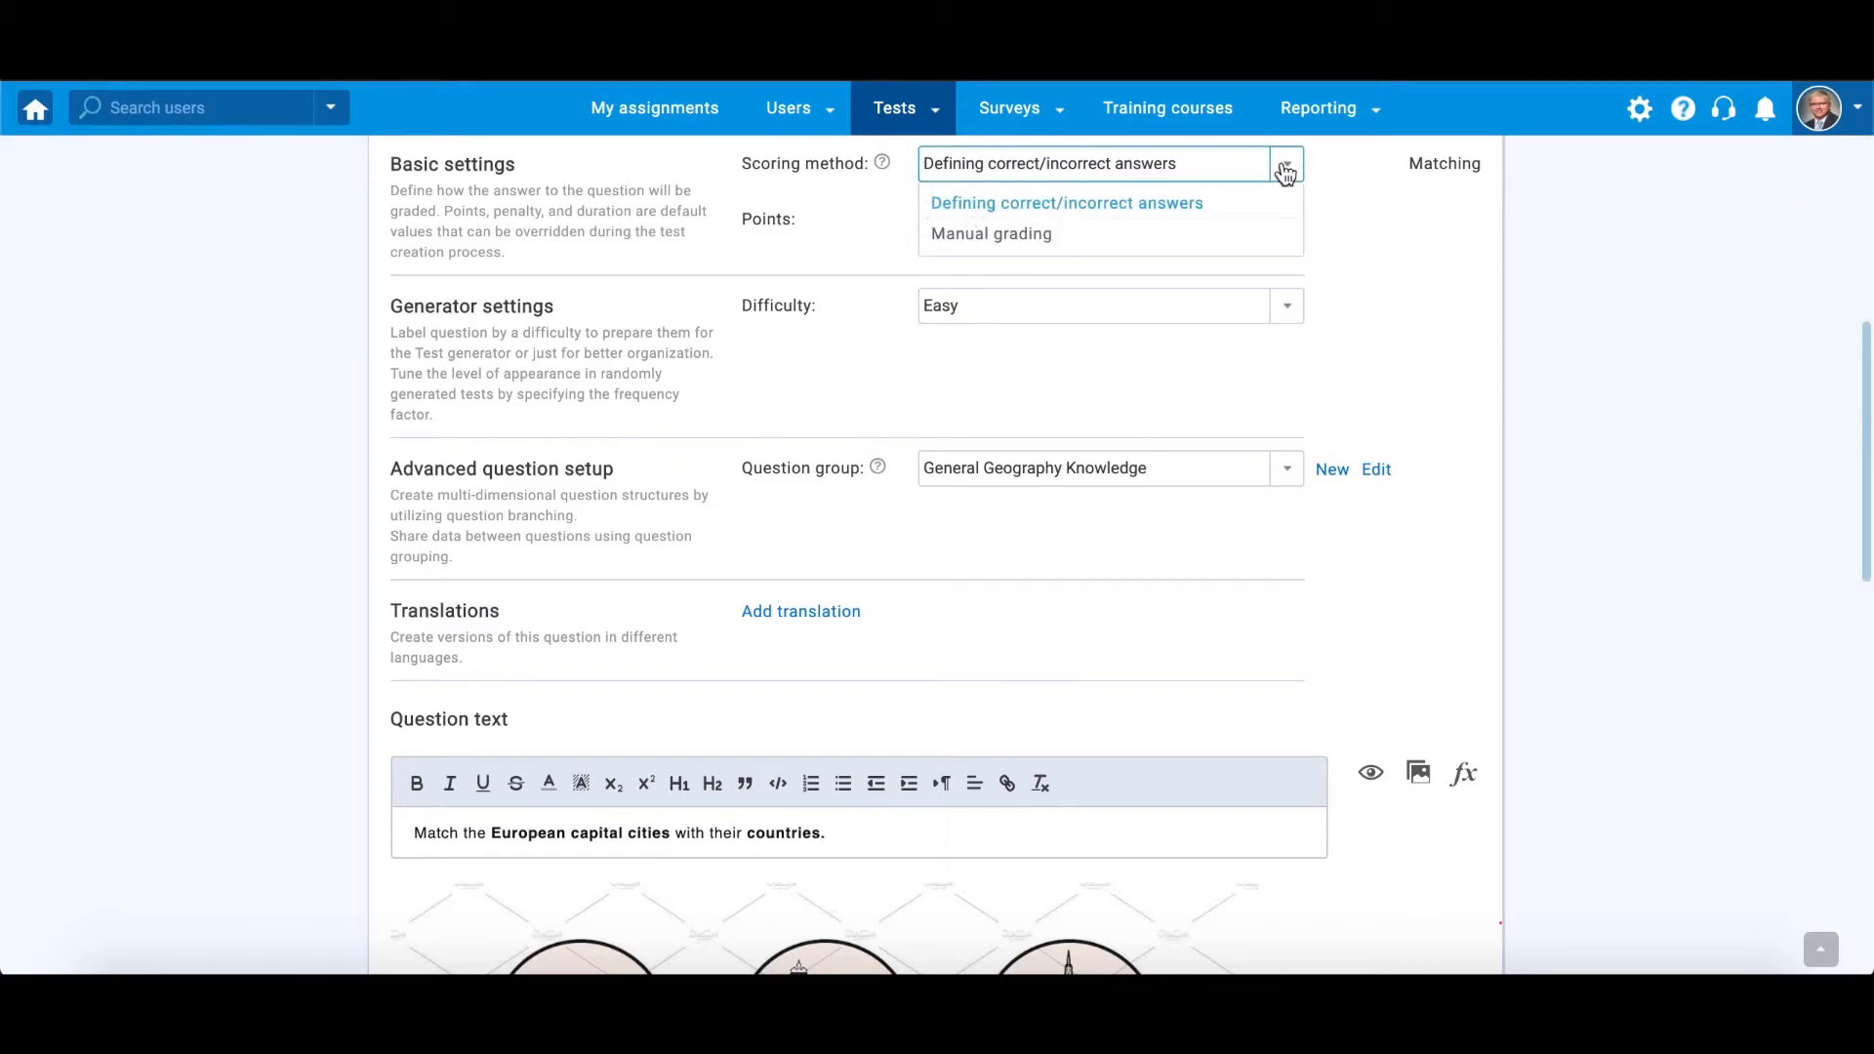
left_click(1235, 230)
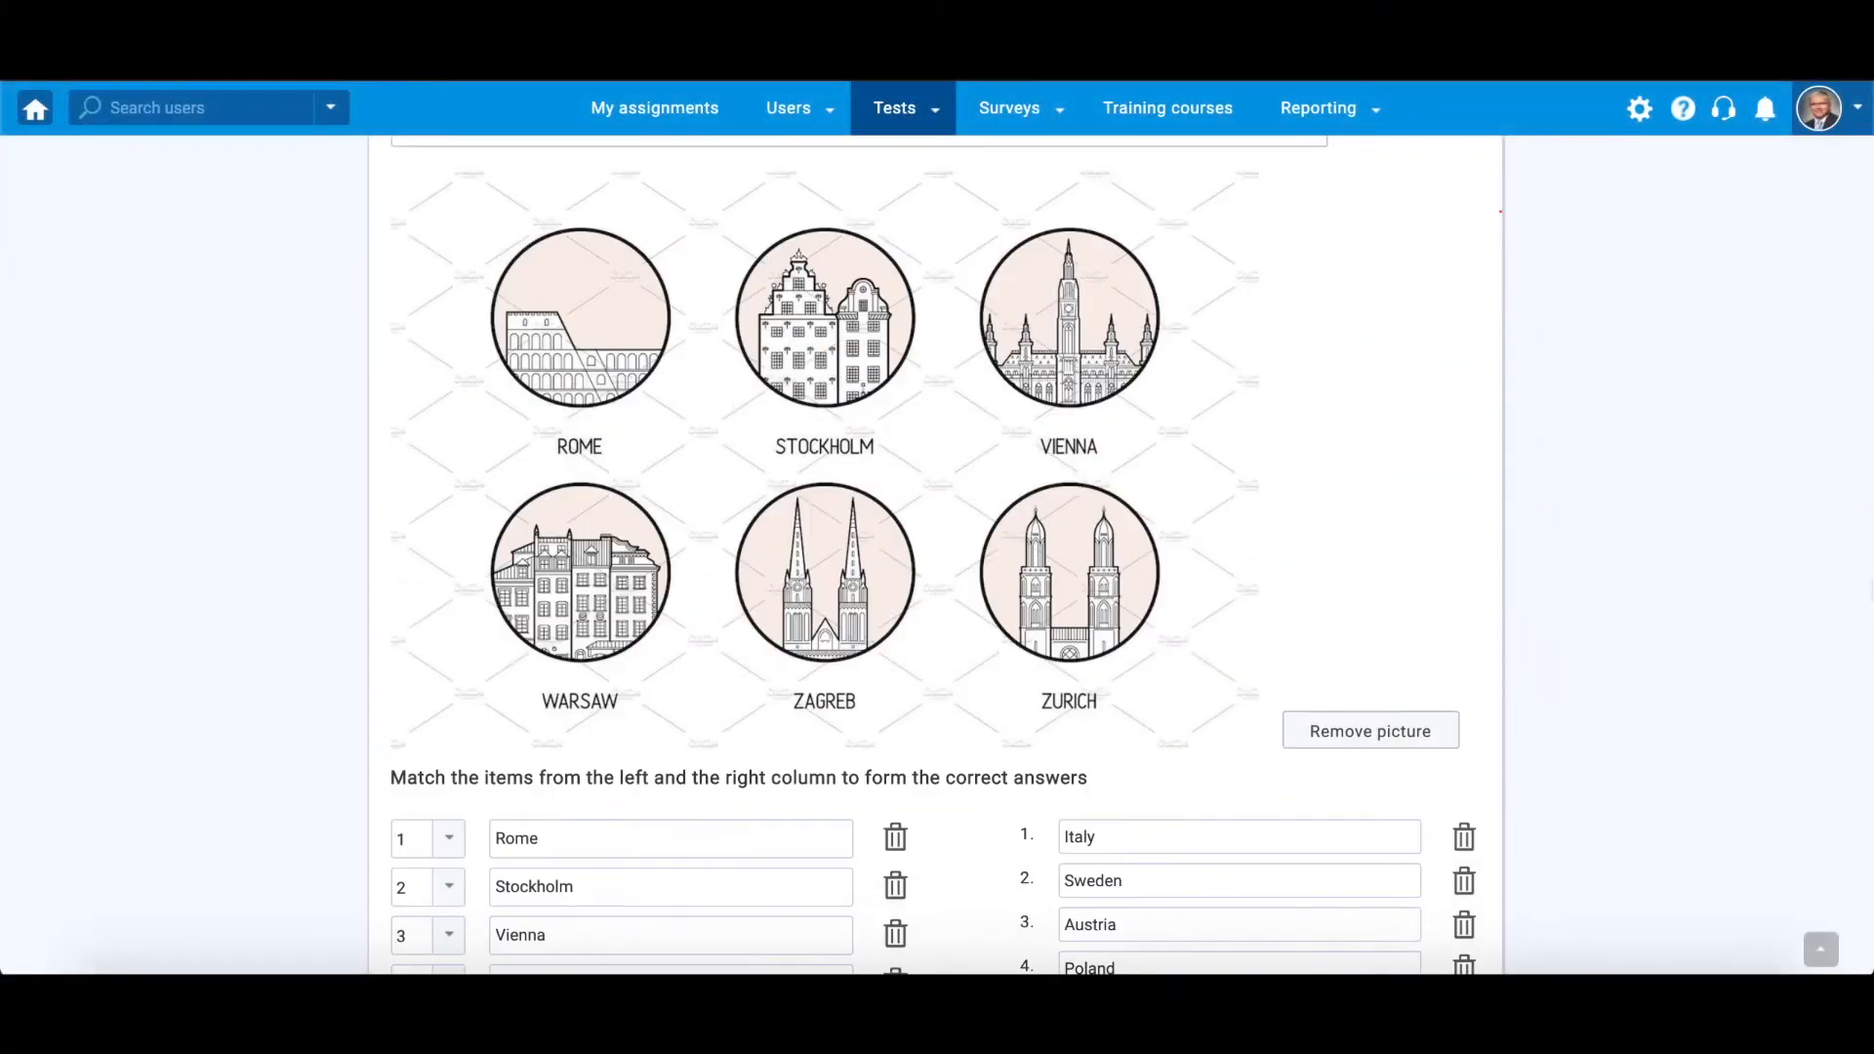
Add the Matching question to the test
scroll(935, 555, "down", 5)
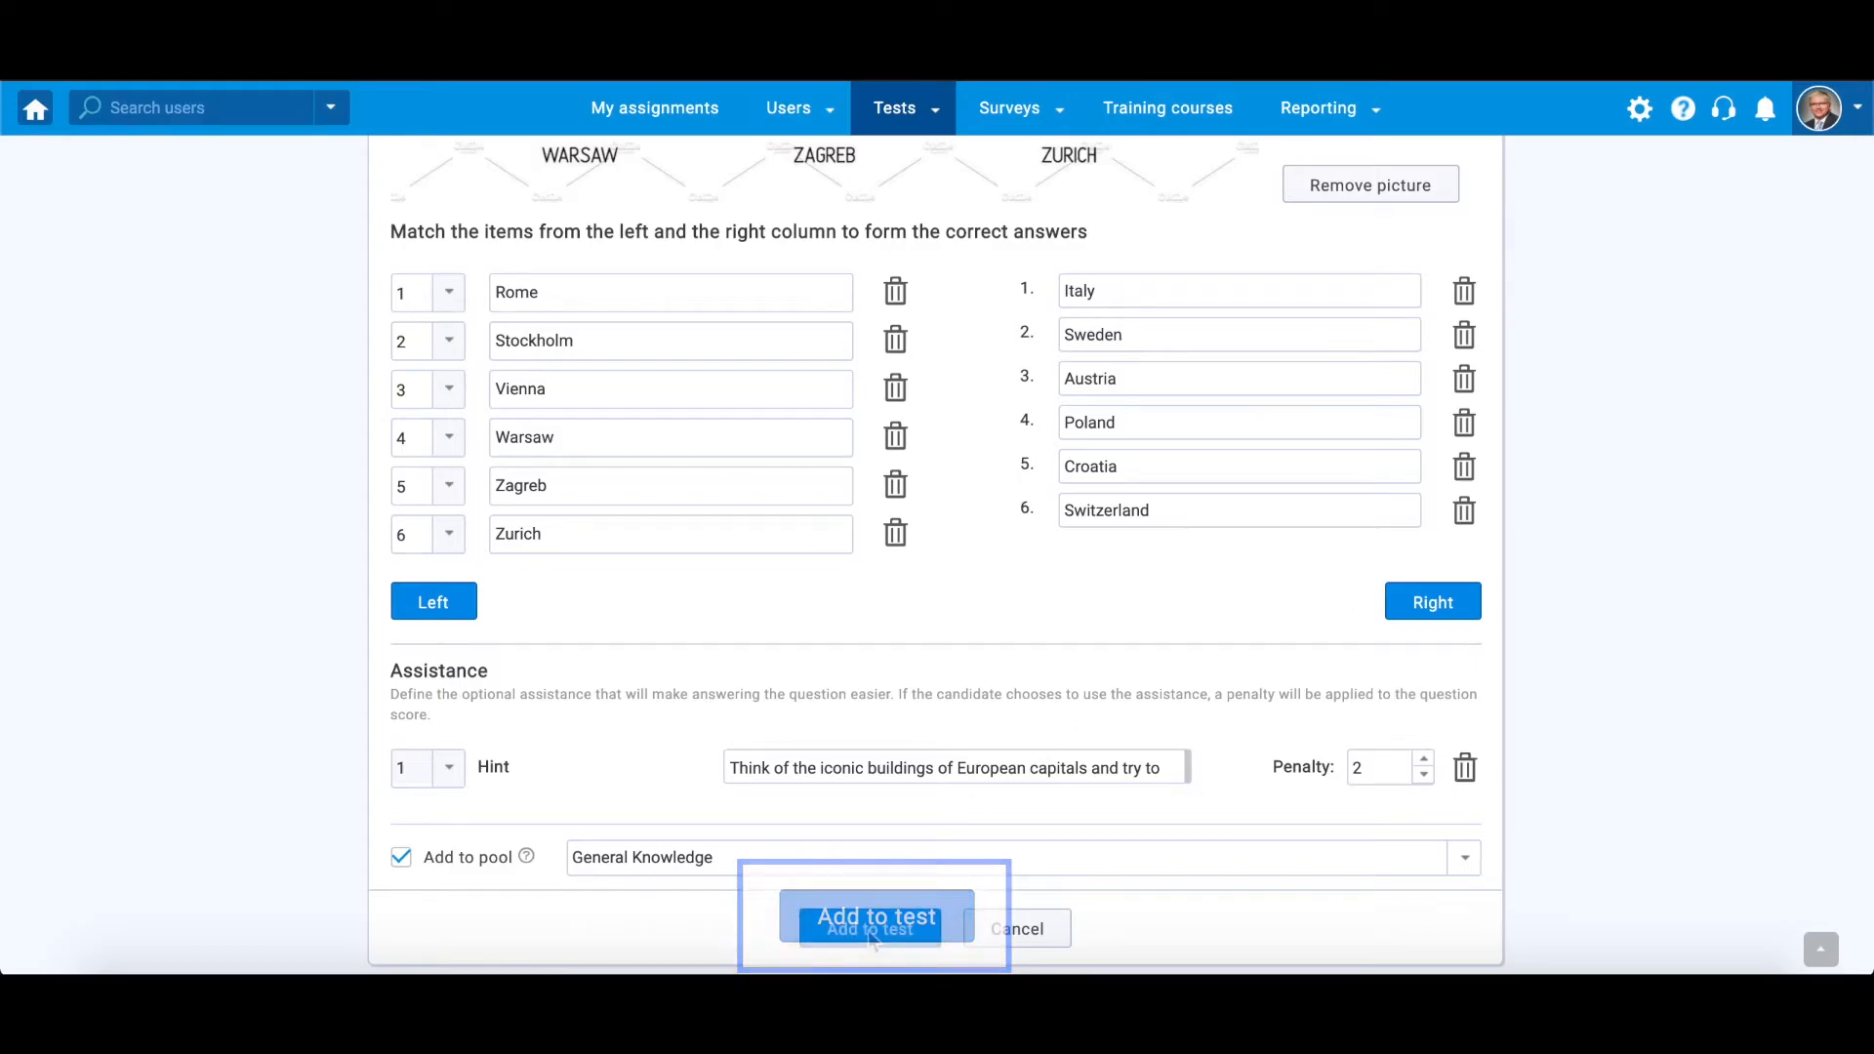
left_click(898, 927)
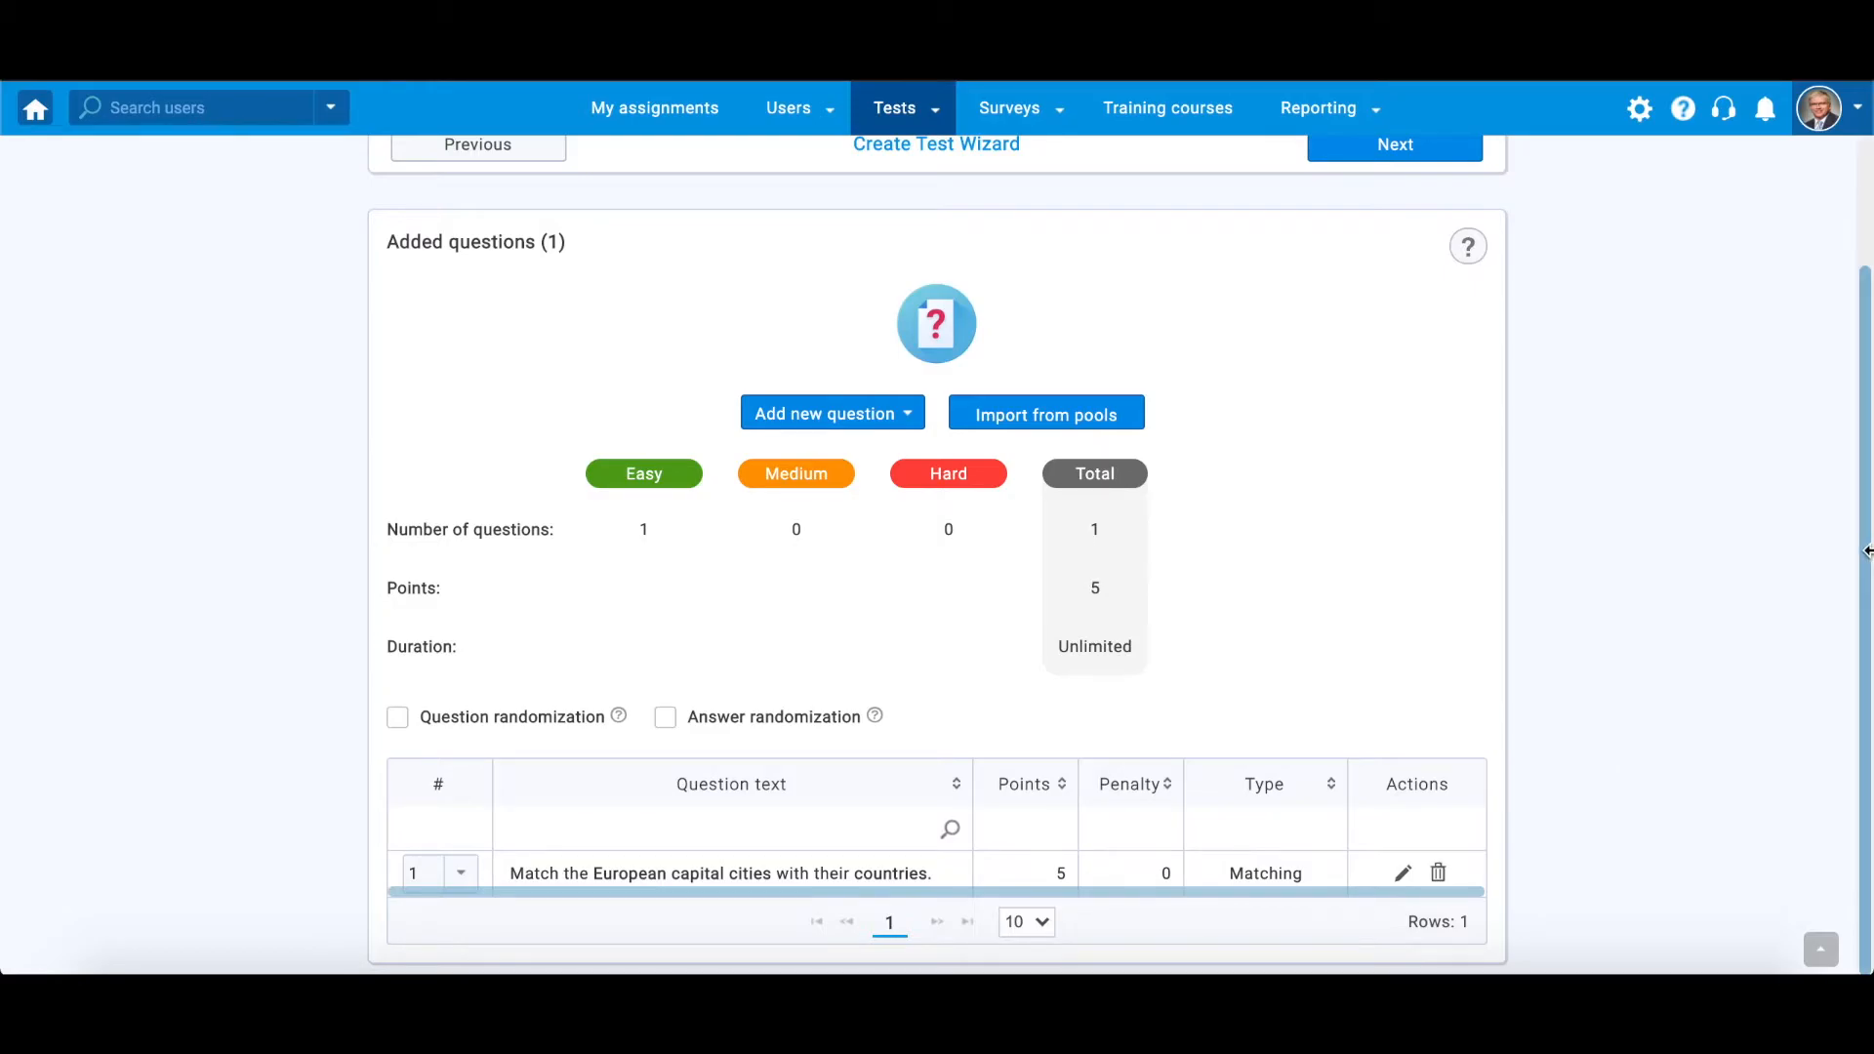
Reopen the question for editing, give it a duration of 00:15:00, and finish its settings
left_click(1401, 874)
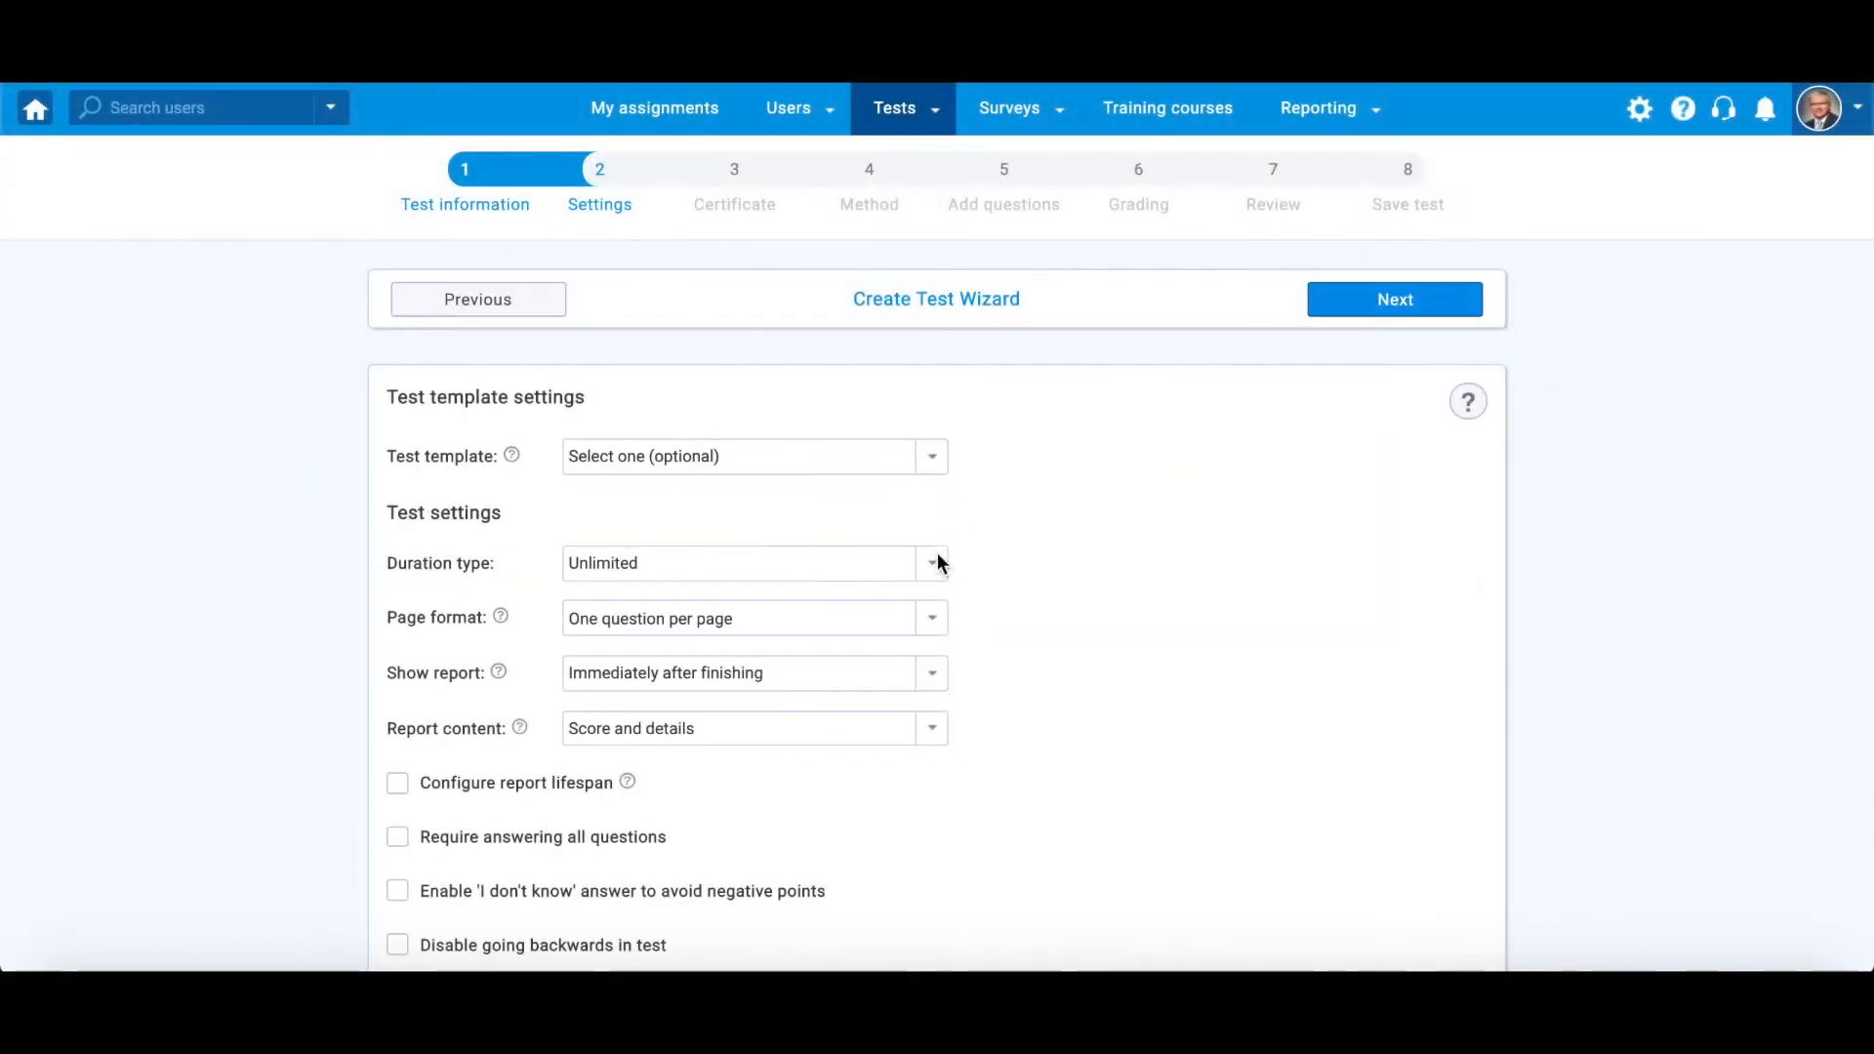
left_click(932, 566)
left_click(742, 640)
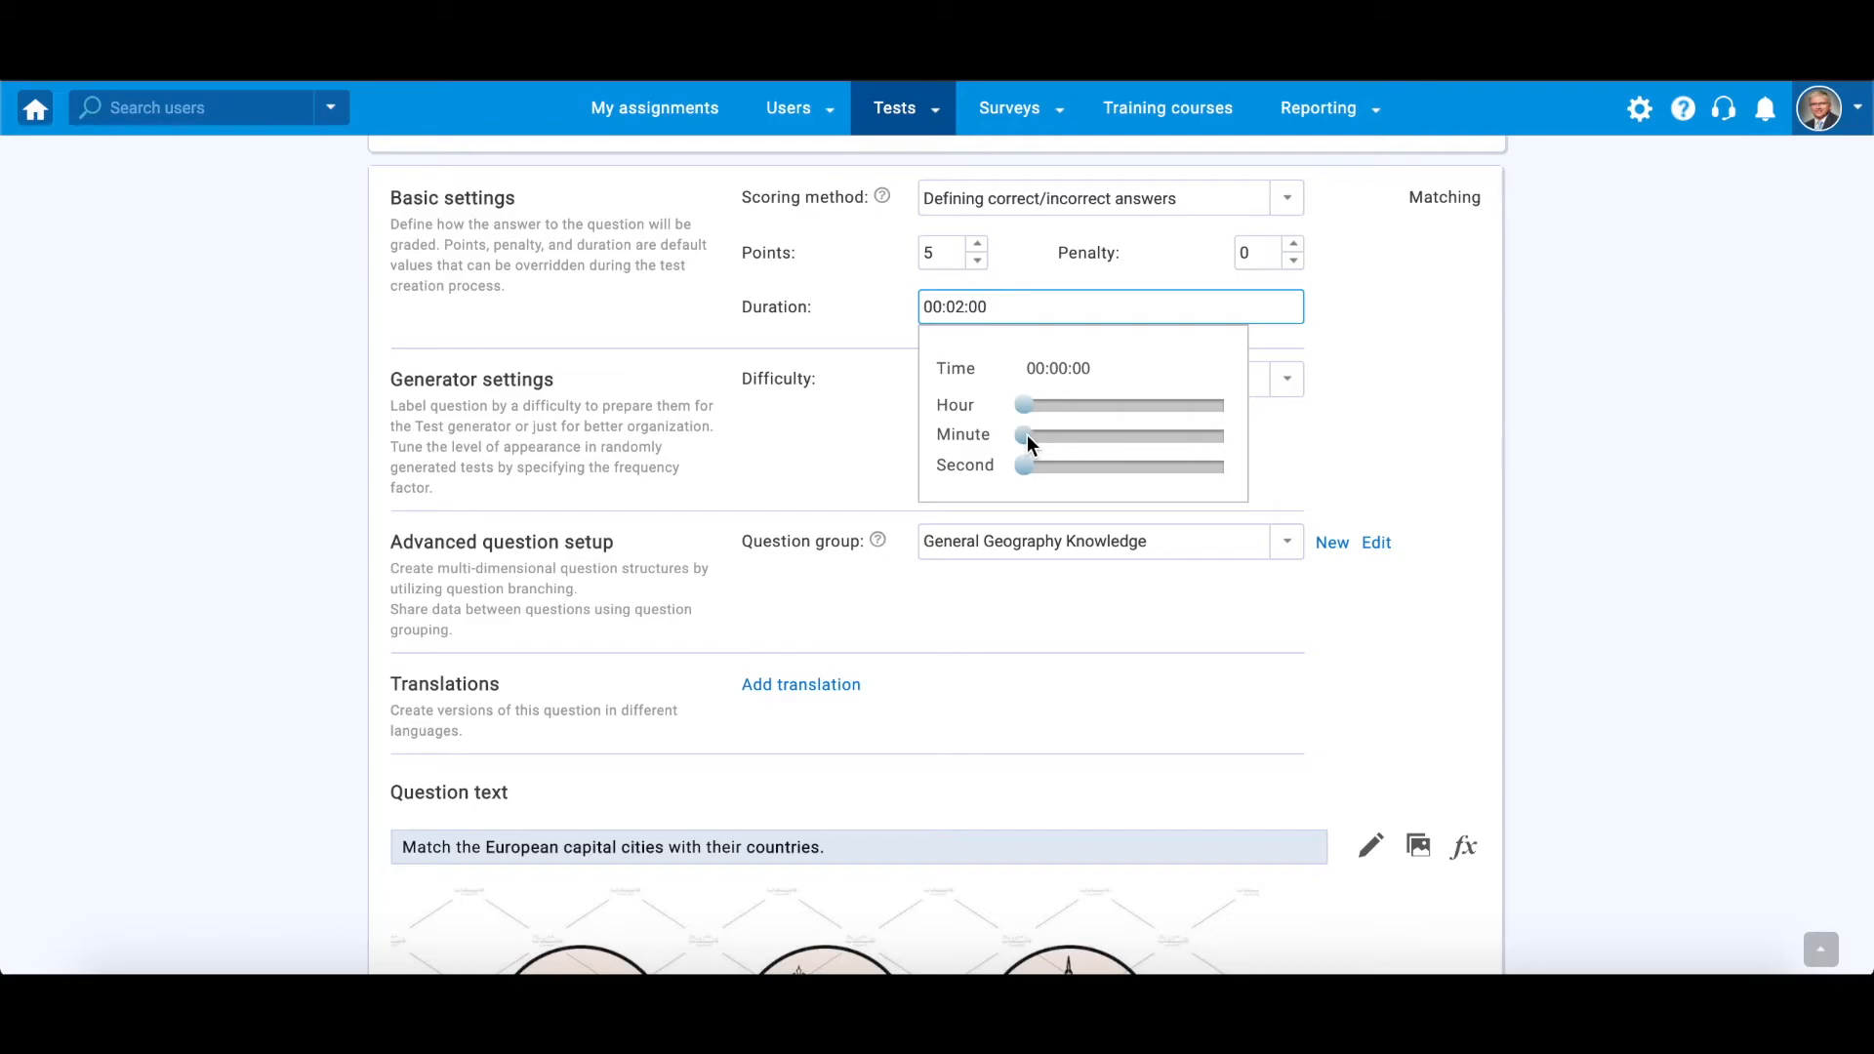
left_click_drag(1027, 441, 1079, 441)
left_click(1405, 451)
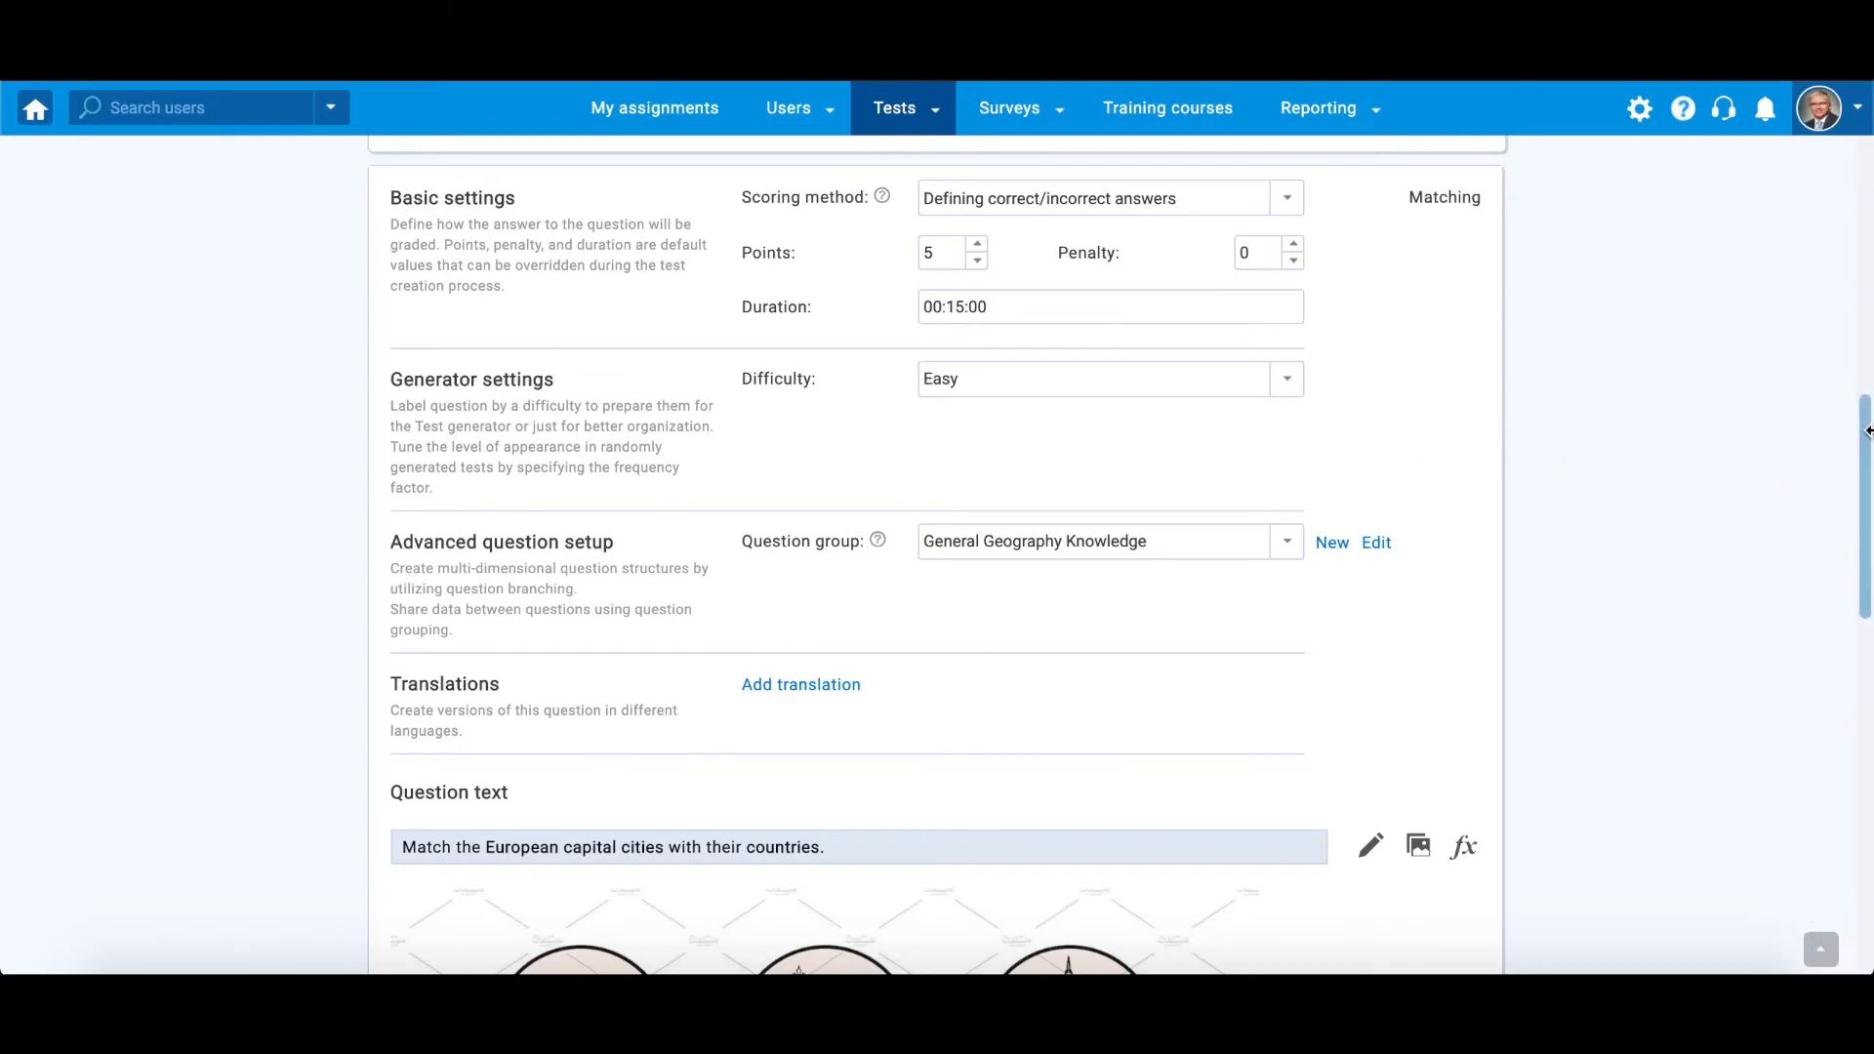
scroll(910, 583, "down", 12)
left_click(554, 805)
left_click(517, 827)
left_click(813, 790)
left_click_drag(831, 638, 944, 648)
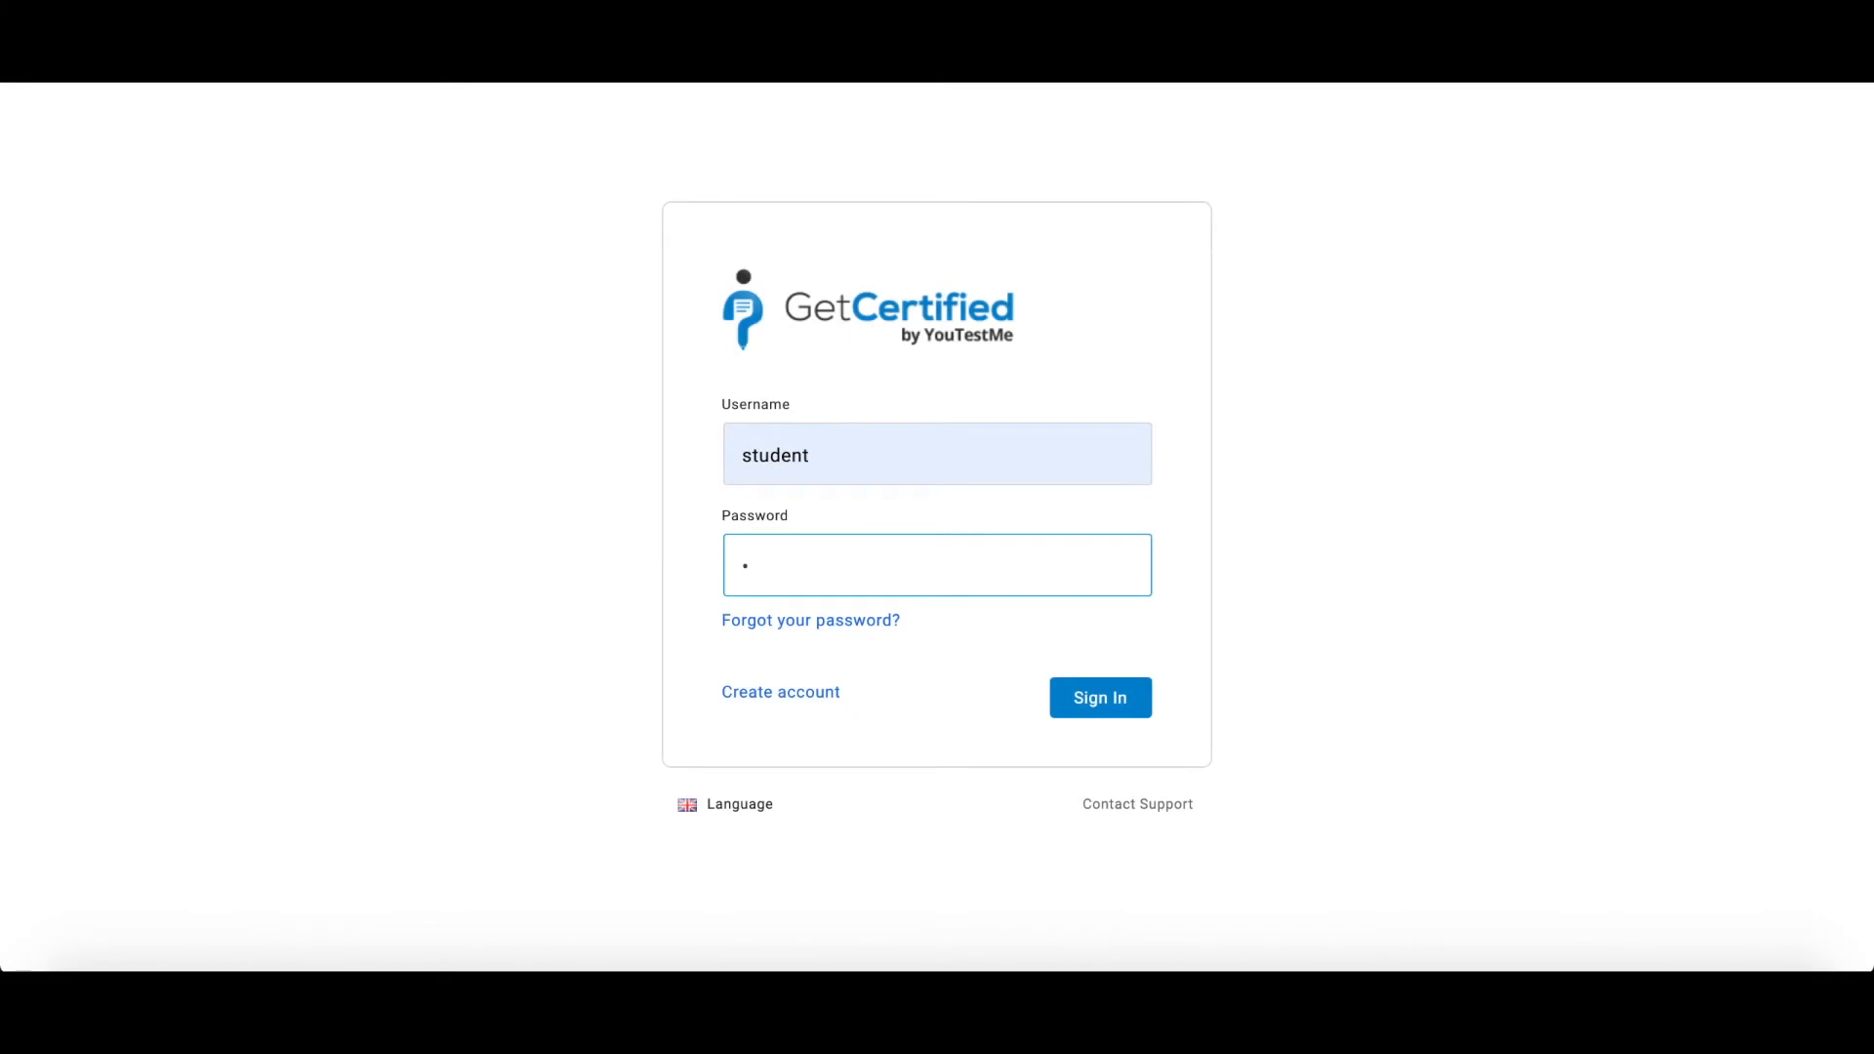
Sign in as the student account with its password and start the General Knowledge Test, accepting the instructions
type("********")
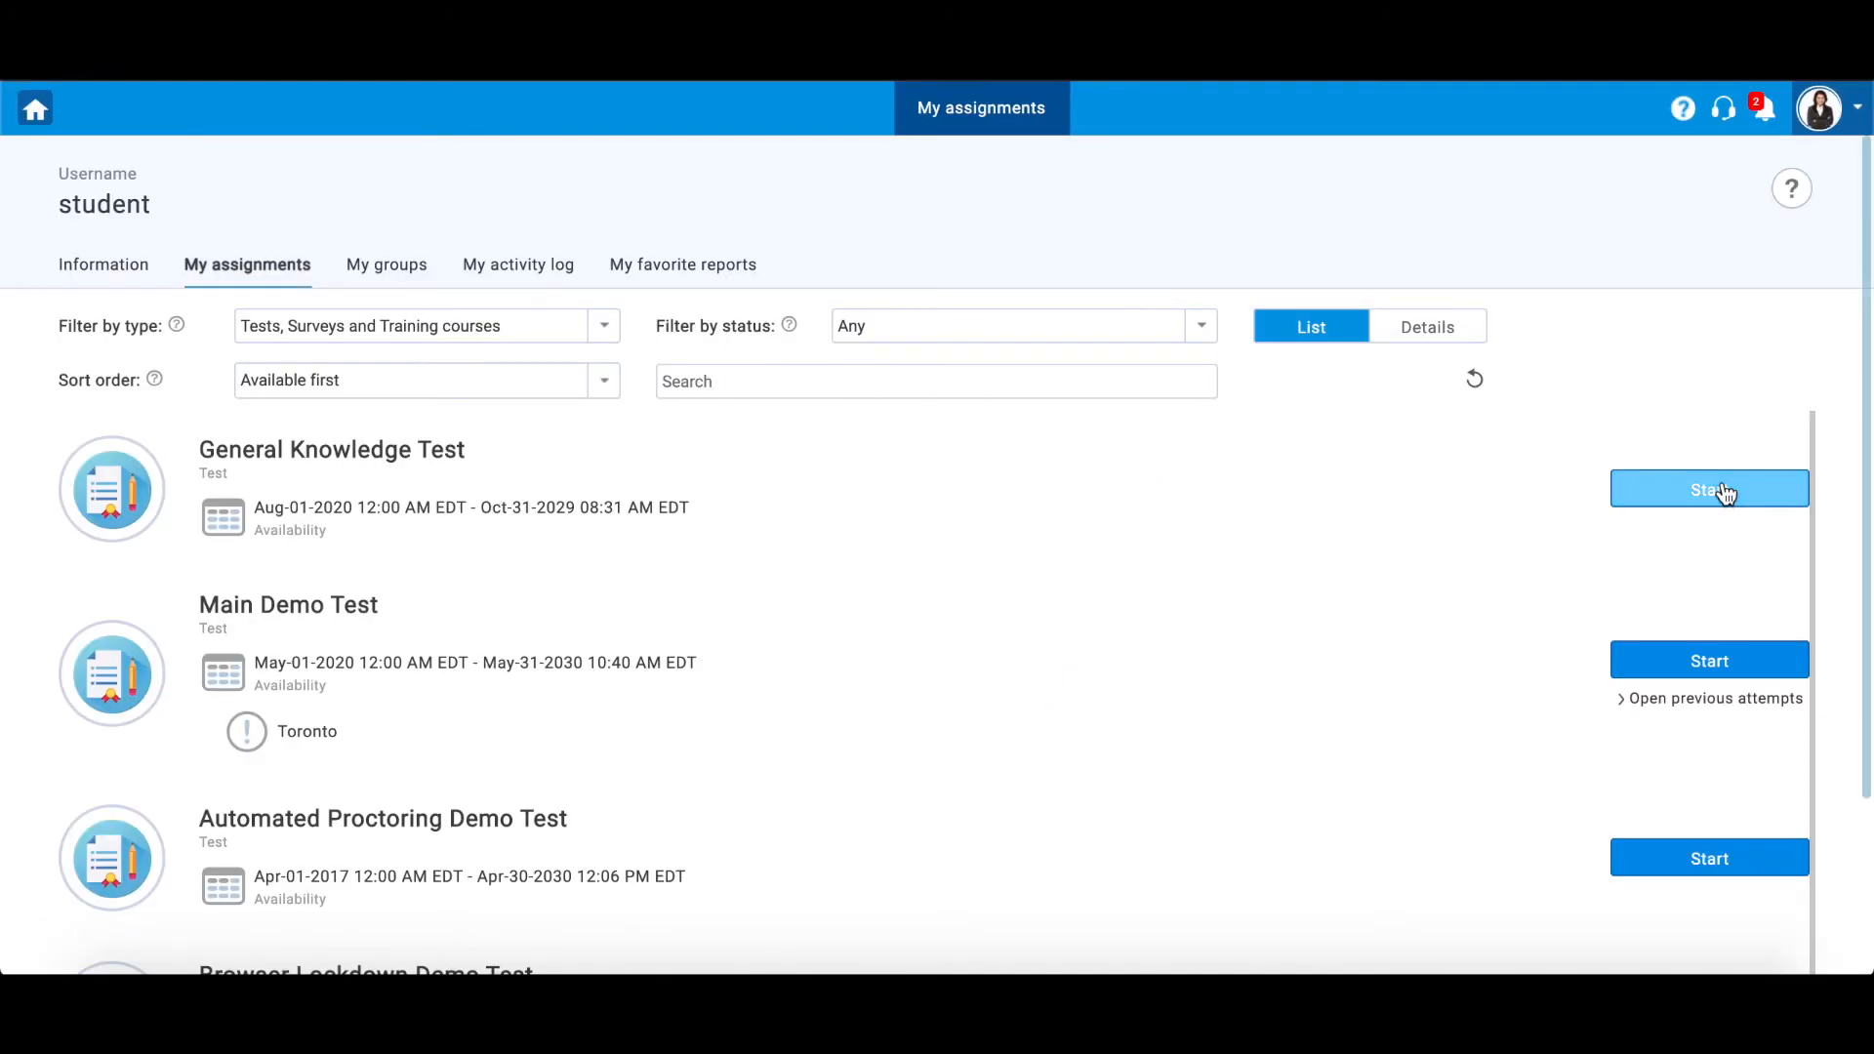
left_click(1724, 491)
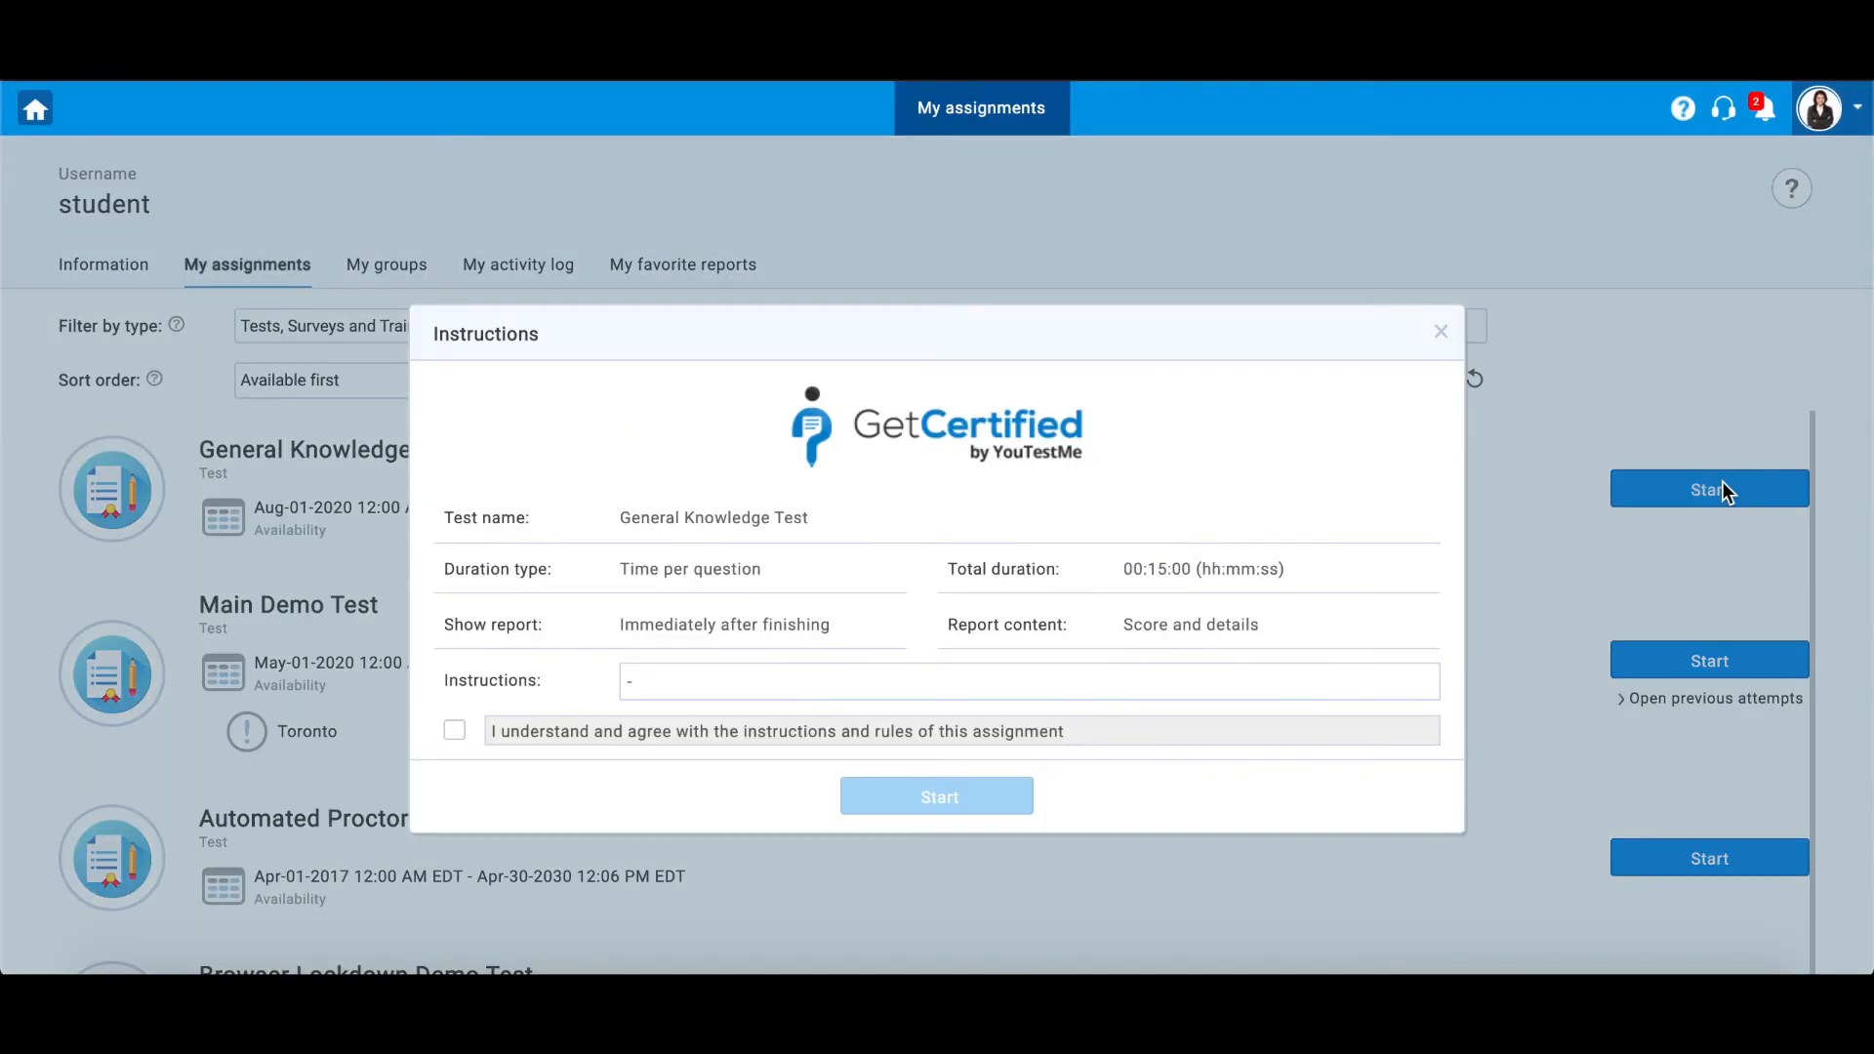
left_click(515, 739)
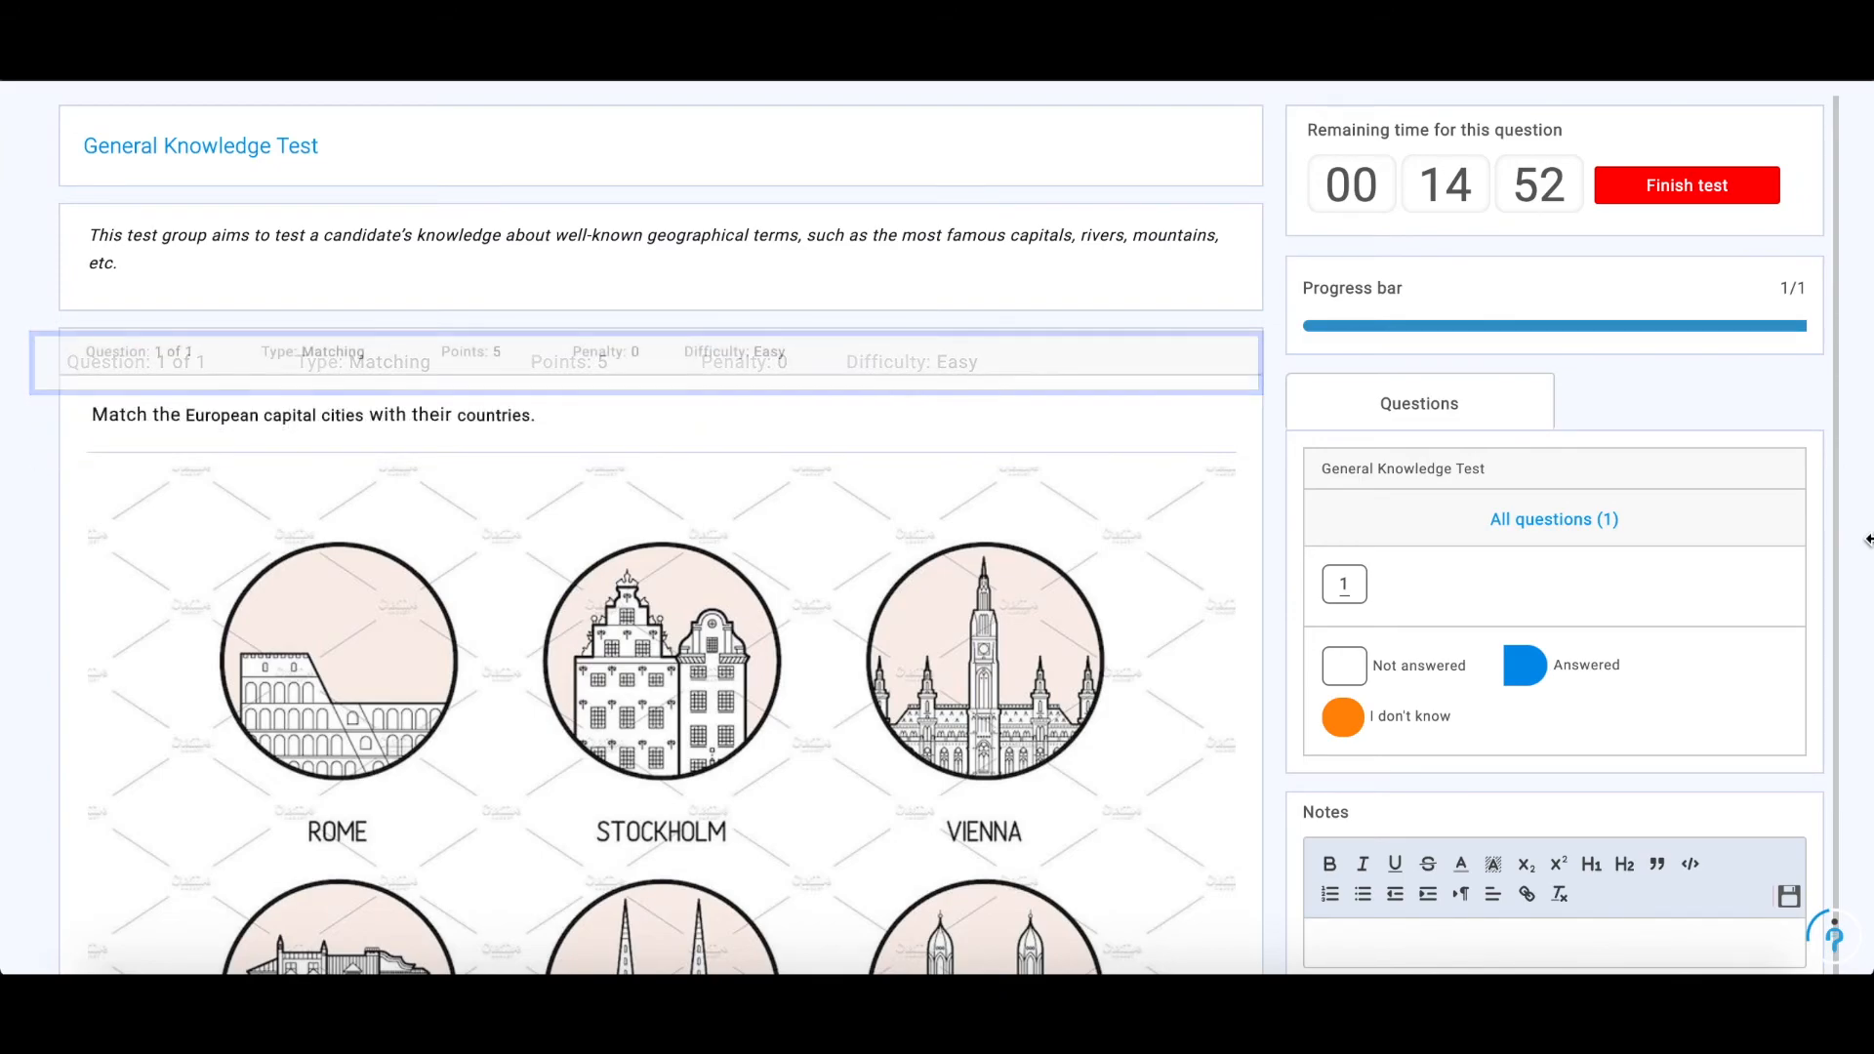
Answer the matching question by connecting Rome–Italy, Stockholm–Sweden, Vienna–Austria, Warsaw–Poland, Zagreb–Croatia and Zurich–Switzerland
scroll(1868, 538, "down", 10)
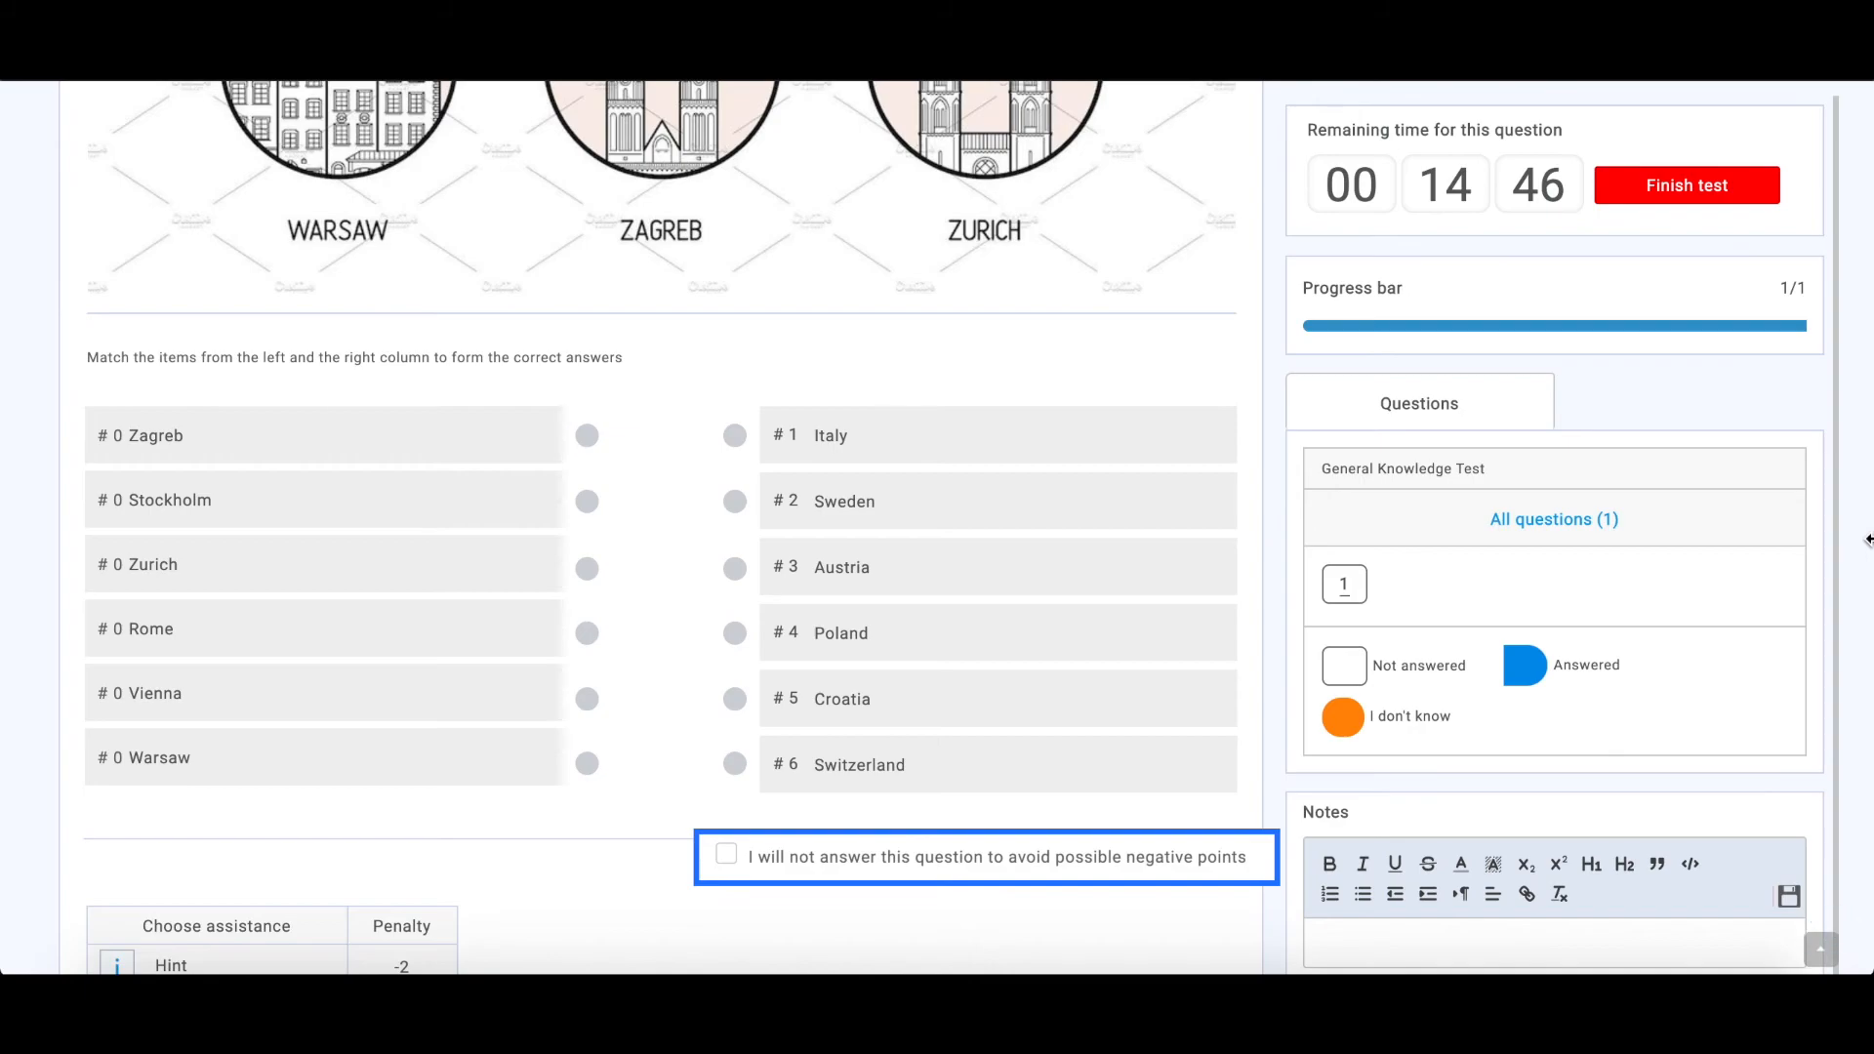
scroll(1868, 538, "down", 1)
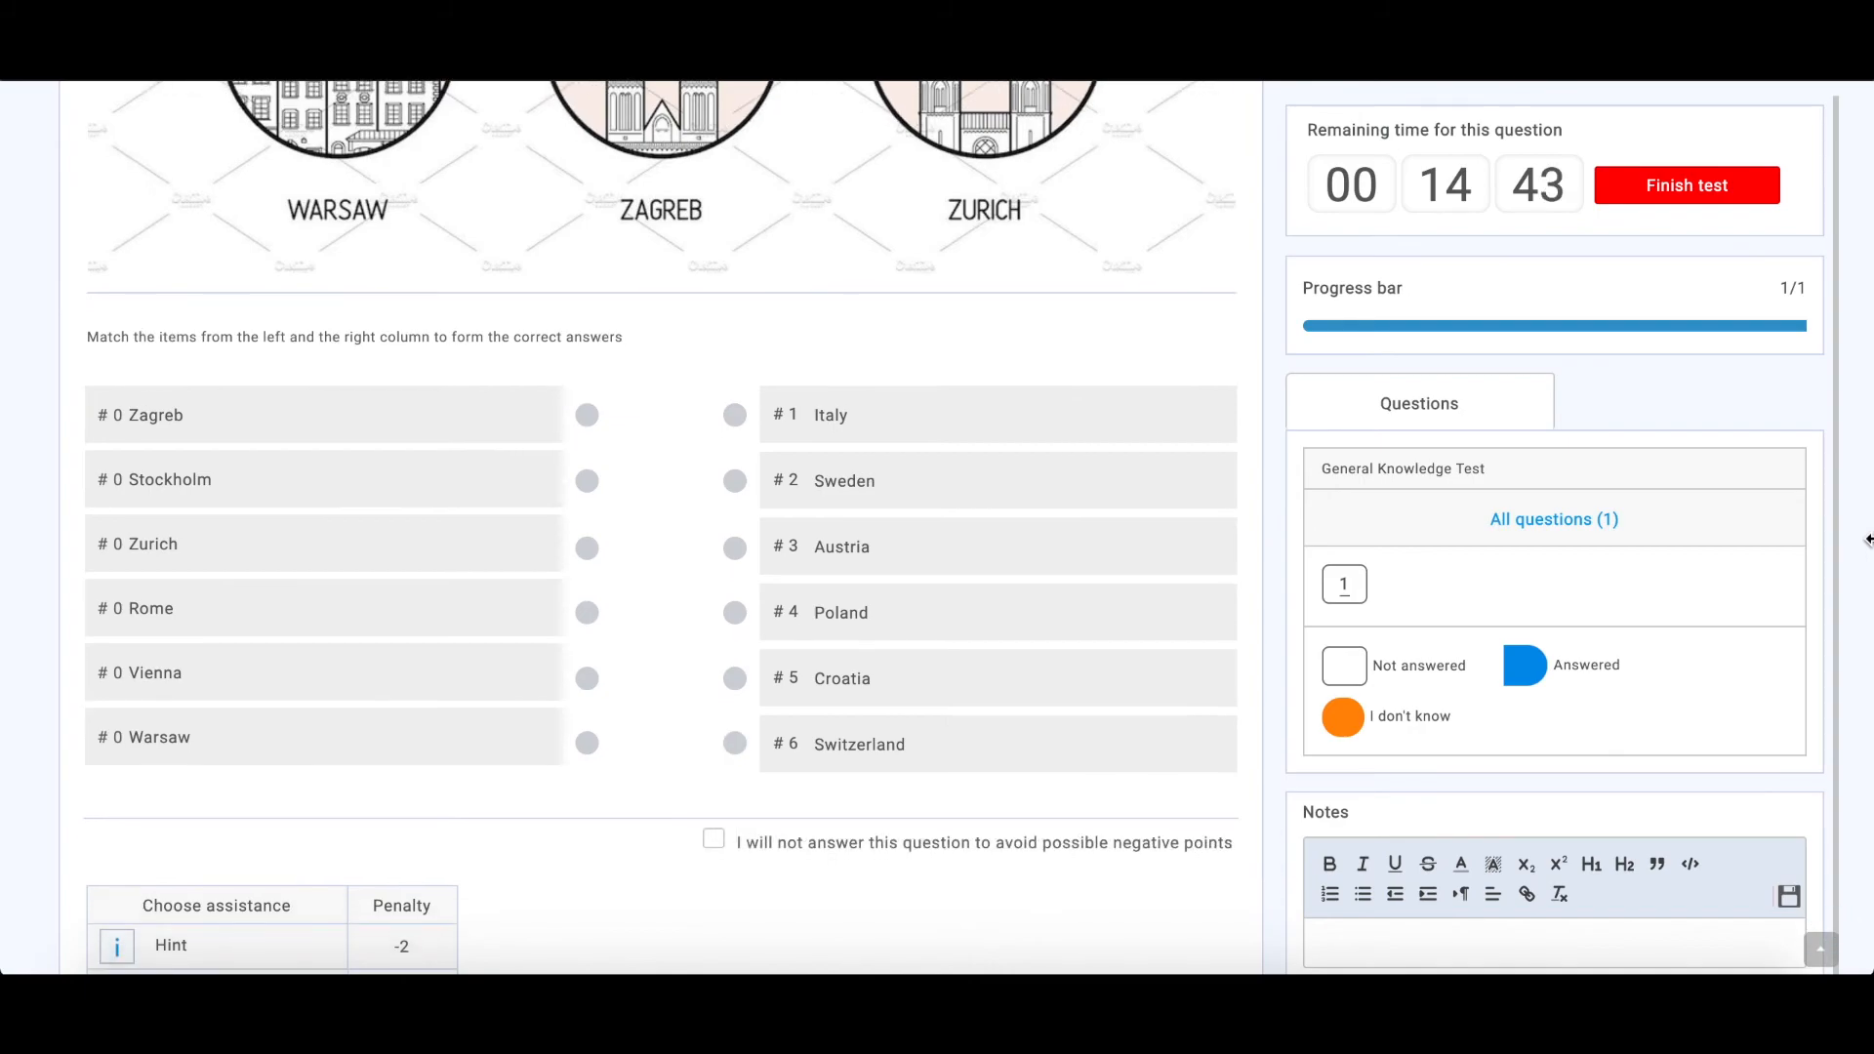
left_click_drag(586, 362, 737, 629)
left_click_drag(587, 625, 739, 496)
left_click_drag(587, 559, 735, 362)
scroll(752, 870, "down", 1)
left_click_drag(587, 660, 735, 529)
left_click_drag(592, 467, 736, 660)
left_click_drag(588, 398, 736, 399)
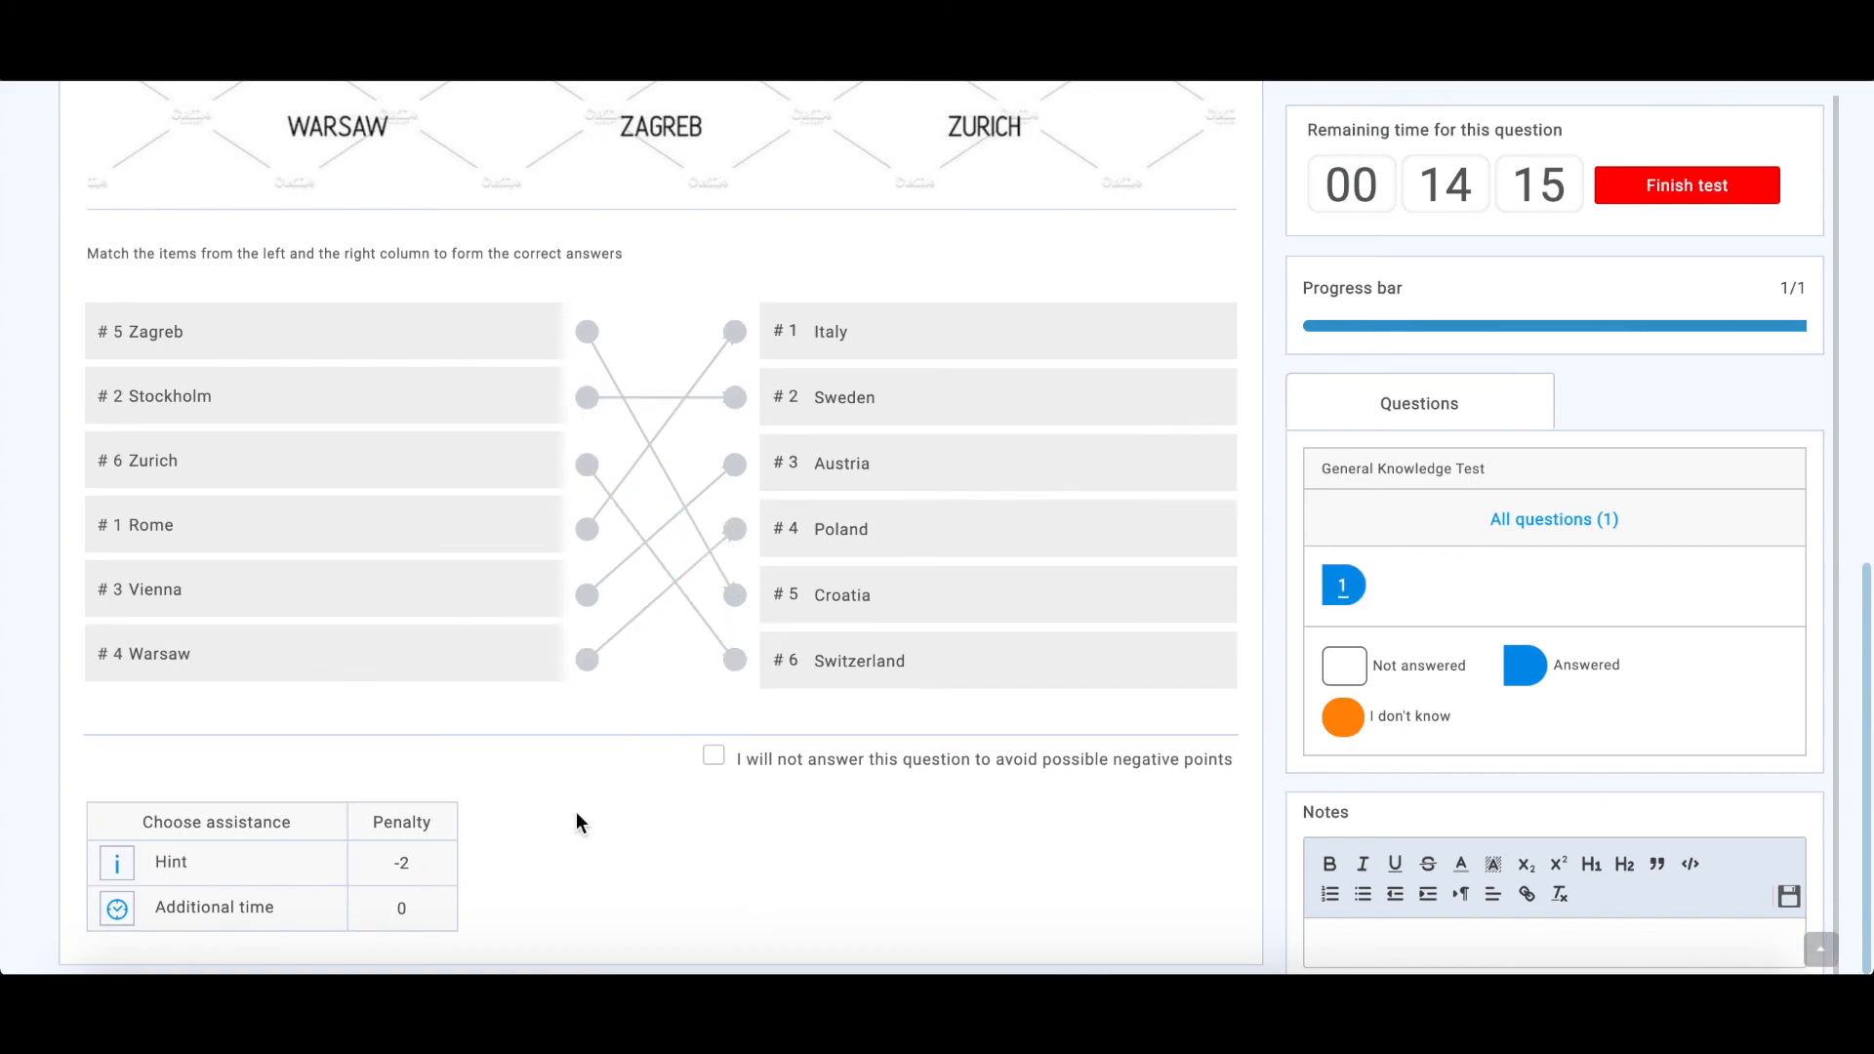
Use the Hint and Additional time assistances on the question
left_click(118, 863)
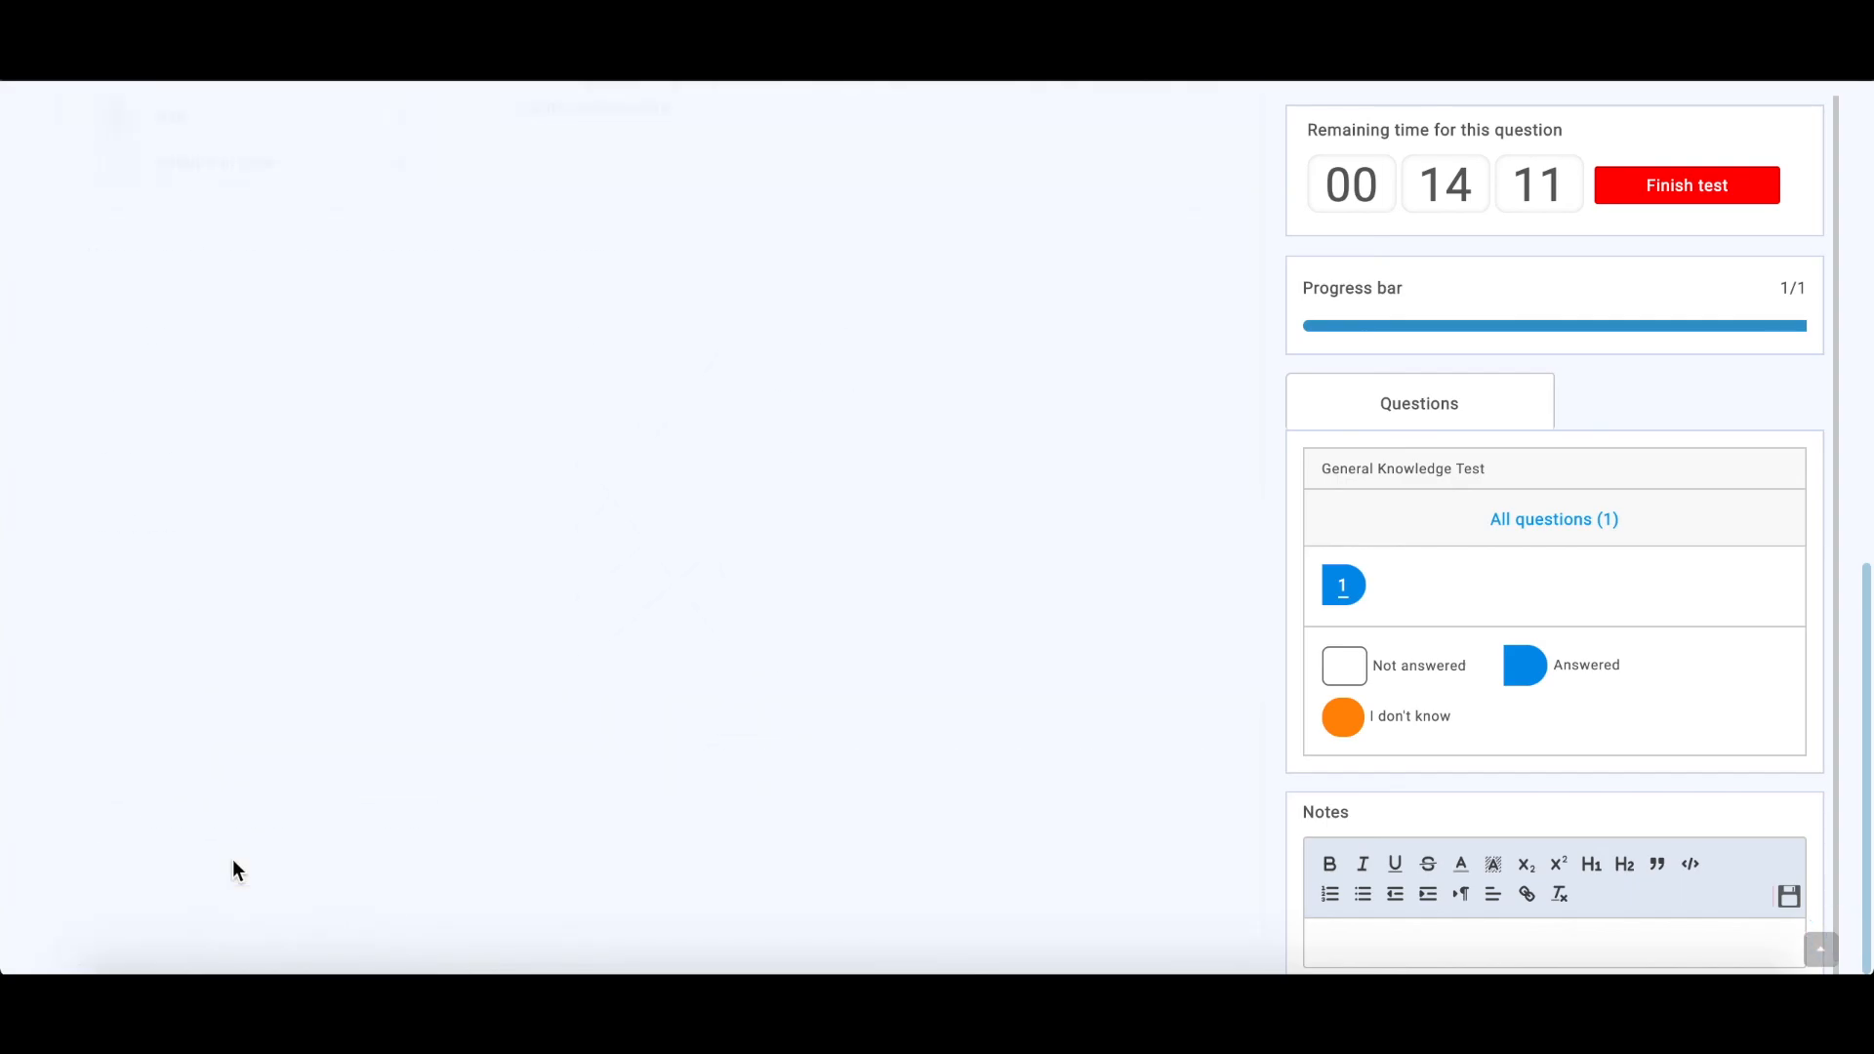
left_click(117, 910)
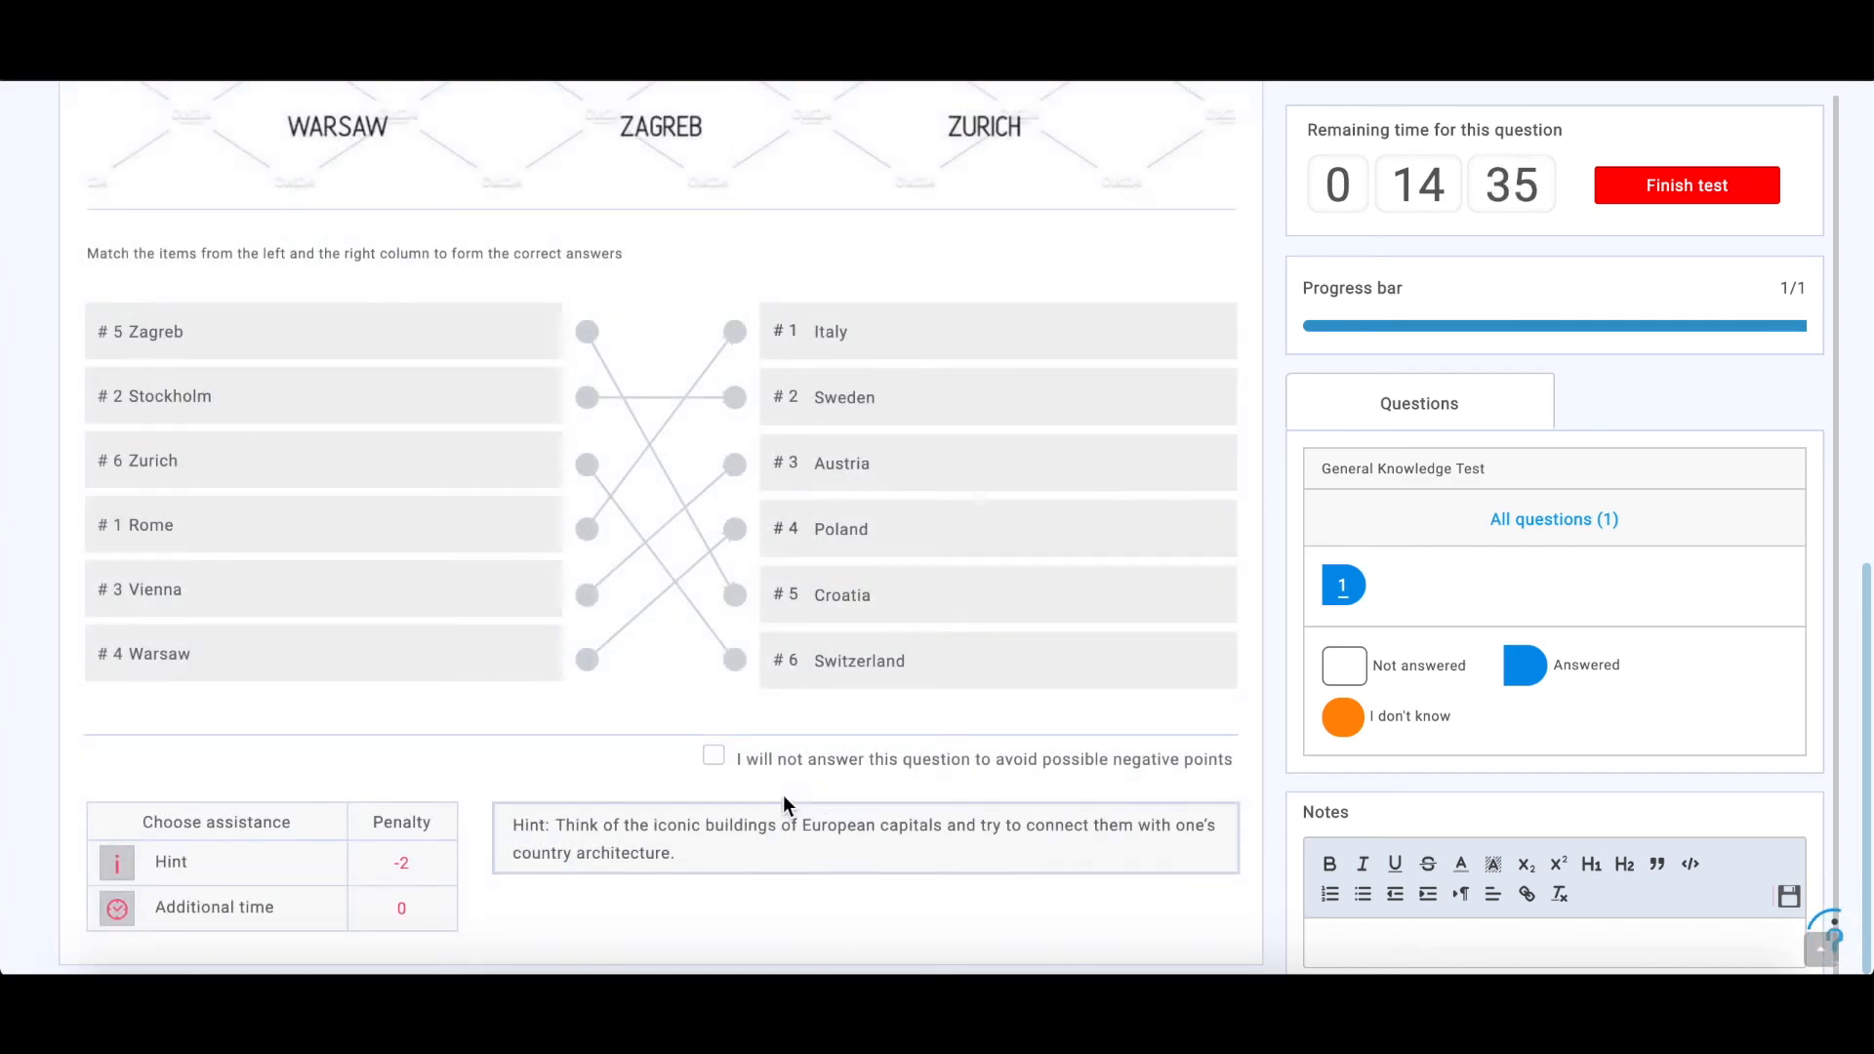
scroll(1868, 566, "up", 10)
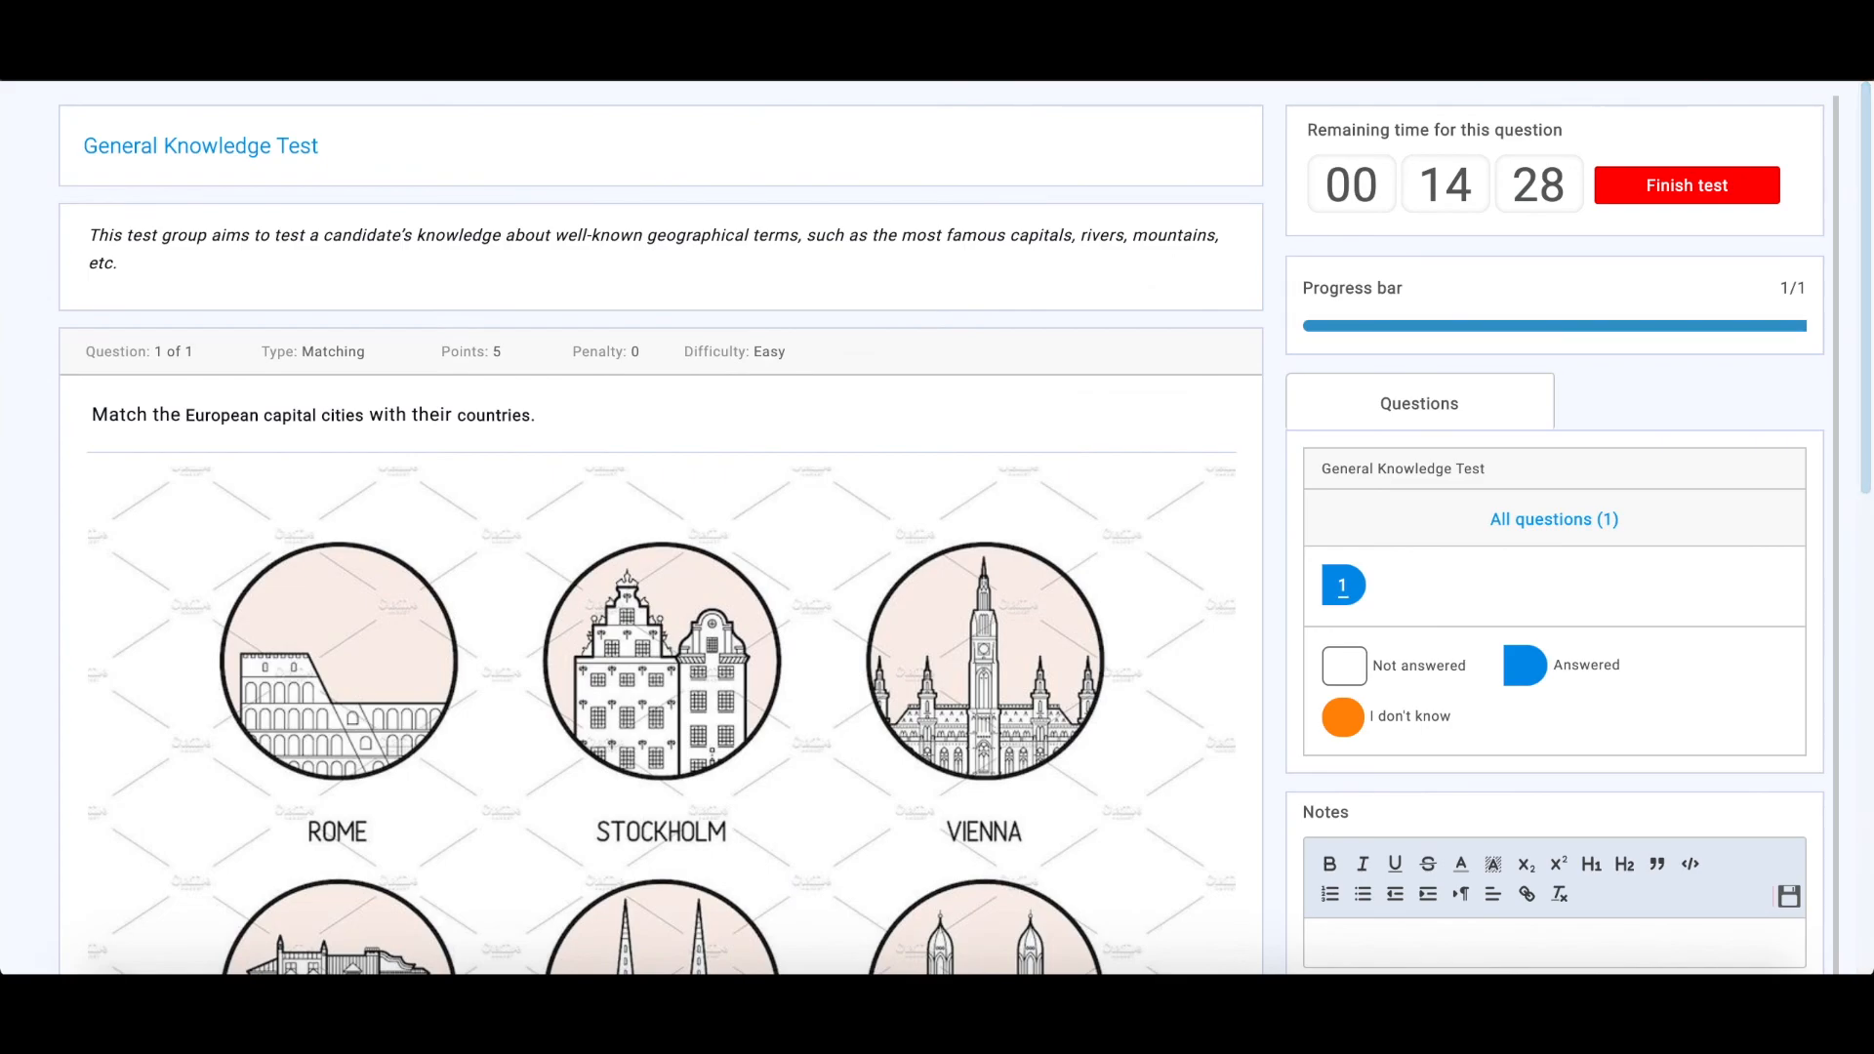